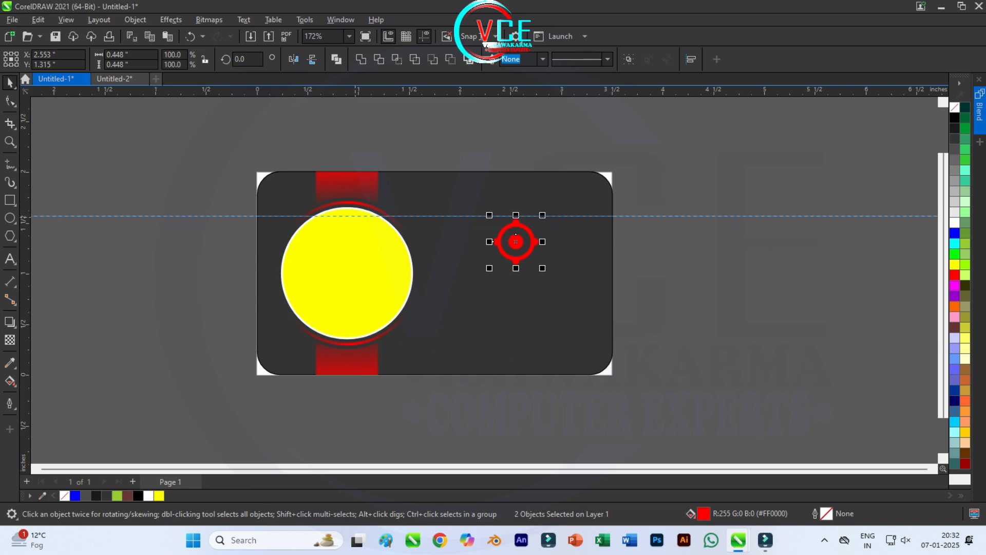
Step: Scroll the view up over the dark card layout
scroll(509, 220, up, 4)
Step: Nudge the red target icon up slightly
click(533, 229)
key(Up)
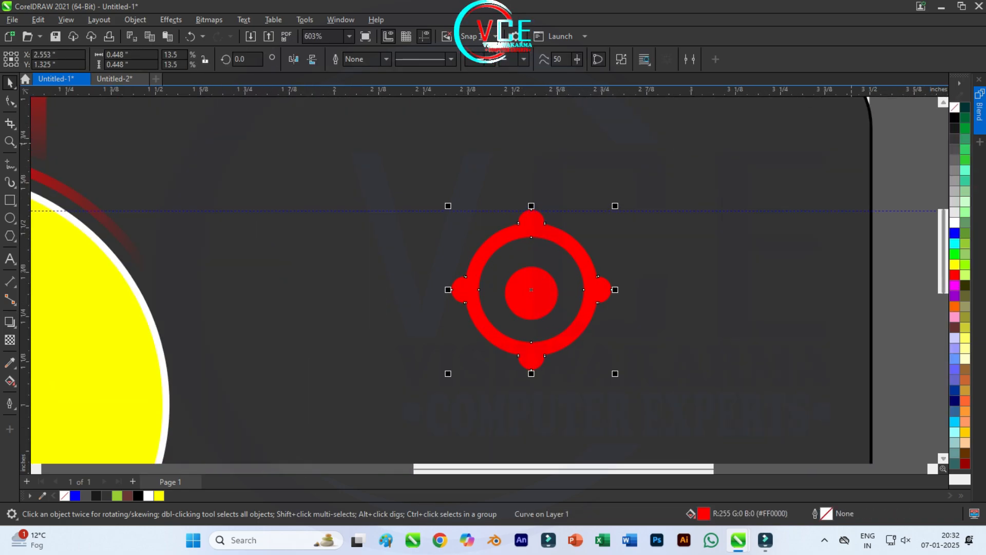
scroll(551, 277, down, 1)
Step: Enlarge the target's inner red dot around its centre and set a text insertion point below the icon
click(715, 292)
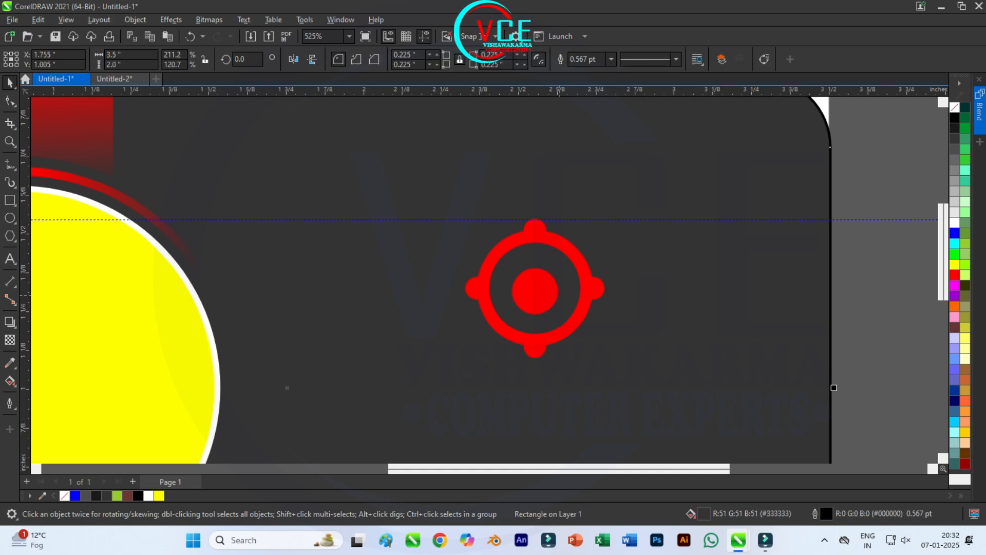
click(546, 302)
drag(561, 318, 567, 324)
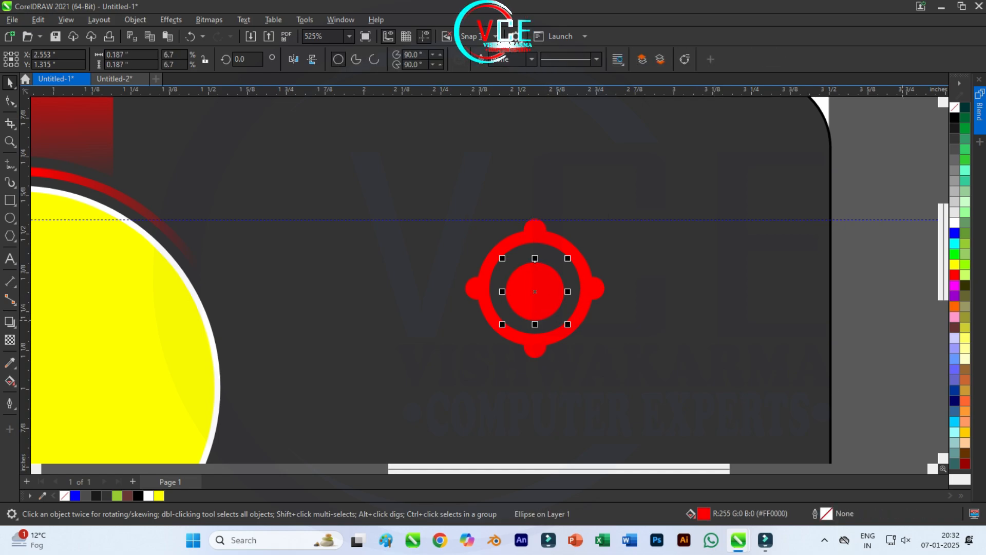
shift+click(591, 293)
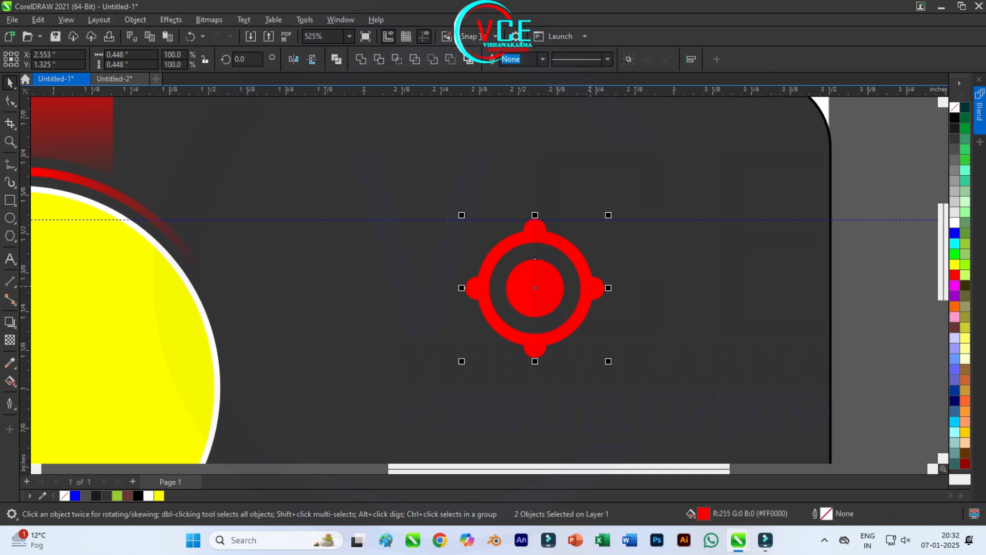
click(855, 271)
scroll(663, 262, down, 1)
drag(632, 238, 616, 164)
scroll(588, 260, down, 1)
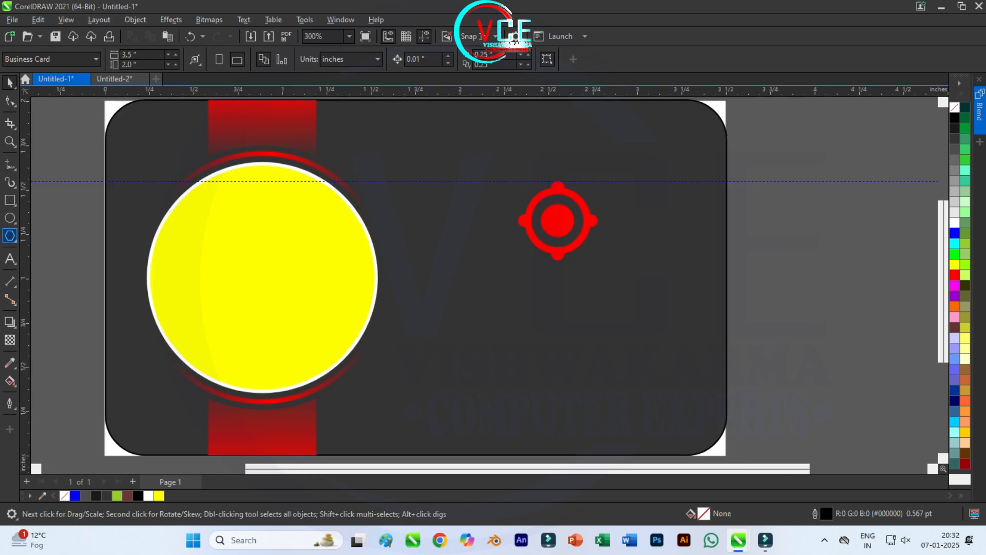
click(10, 259)
click(496, 311)
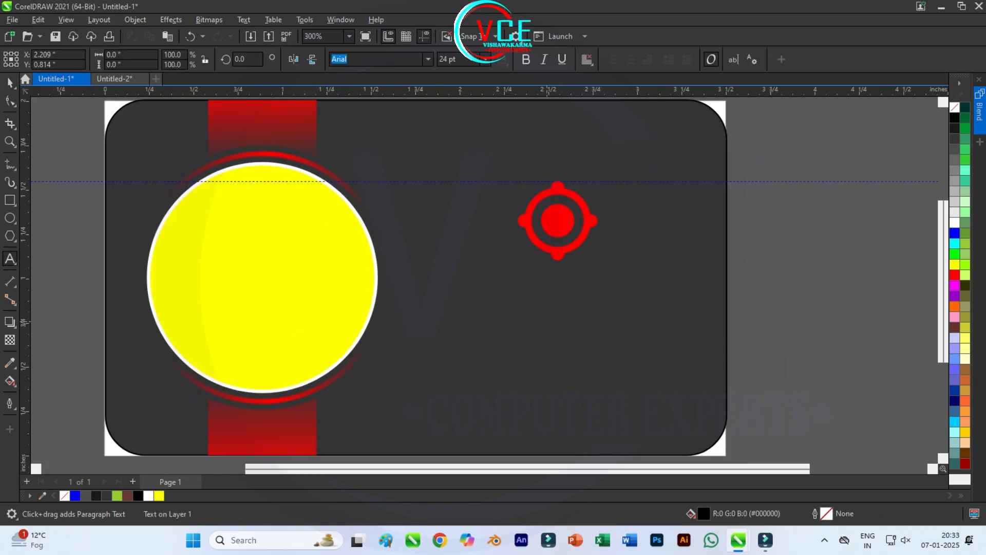
Step: Type 'YOURLOGO' below the target, correcting the mistyped attempts
text(youtag)
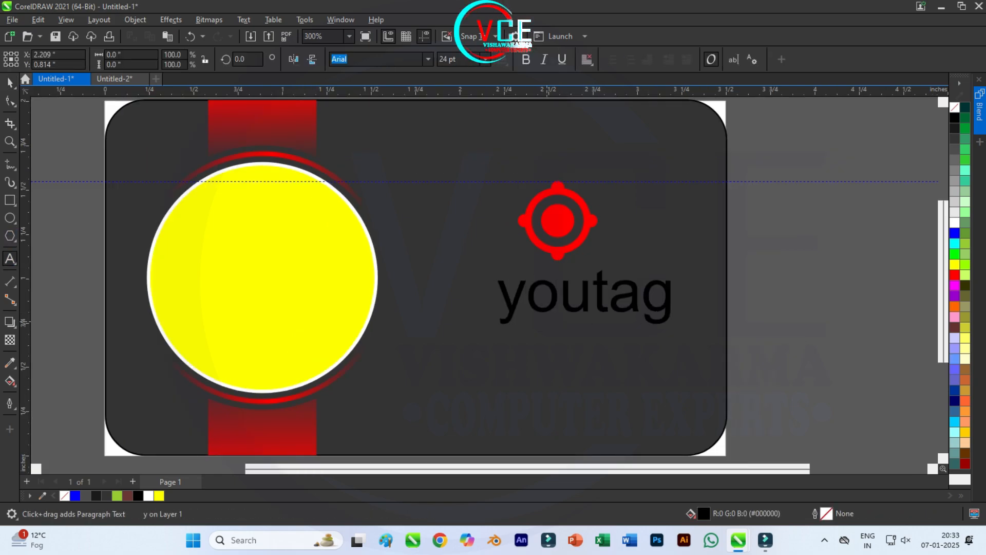
key(BackSpace)
key(BackSpace)
key(BackSpace)
key(BackSpace)
key(BackSpace)
key(BackSpace)
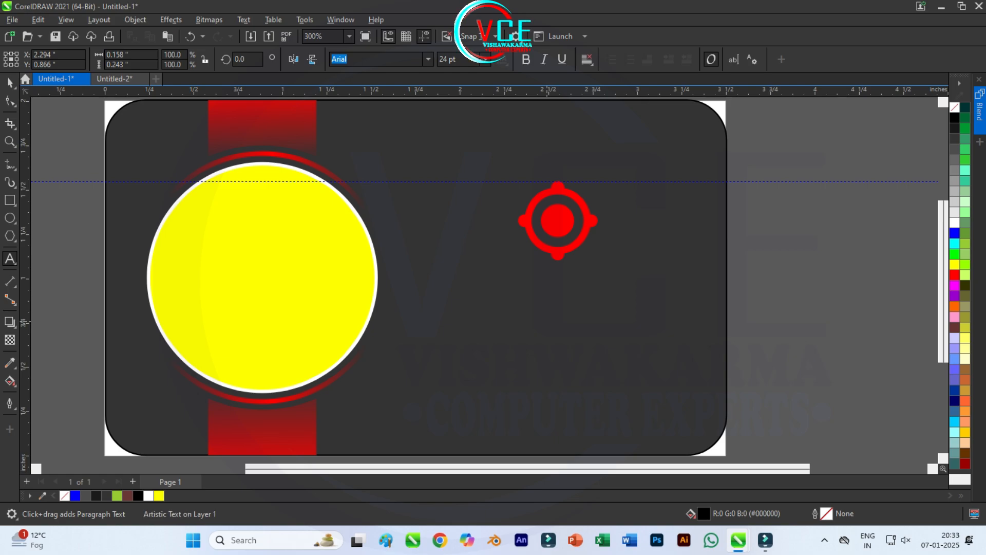
text(UOUT)
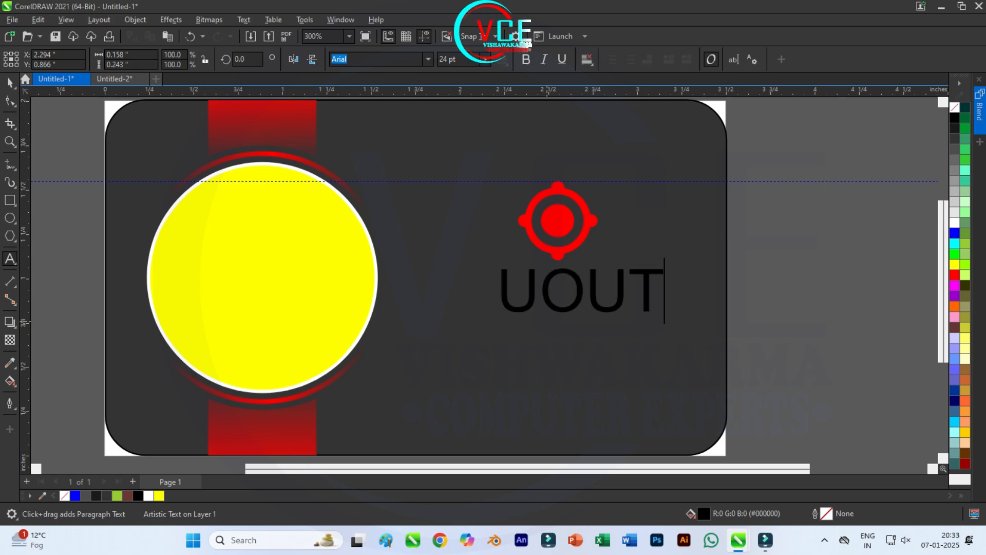
key(BackSpace)
text(LO)
key(BackSpace)
key(BackSpace)
key(BackSpace)
key(BackSpace)
key(BackSpace)
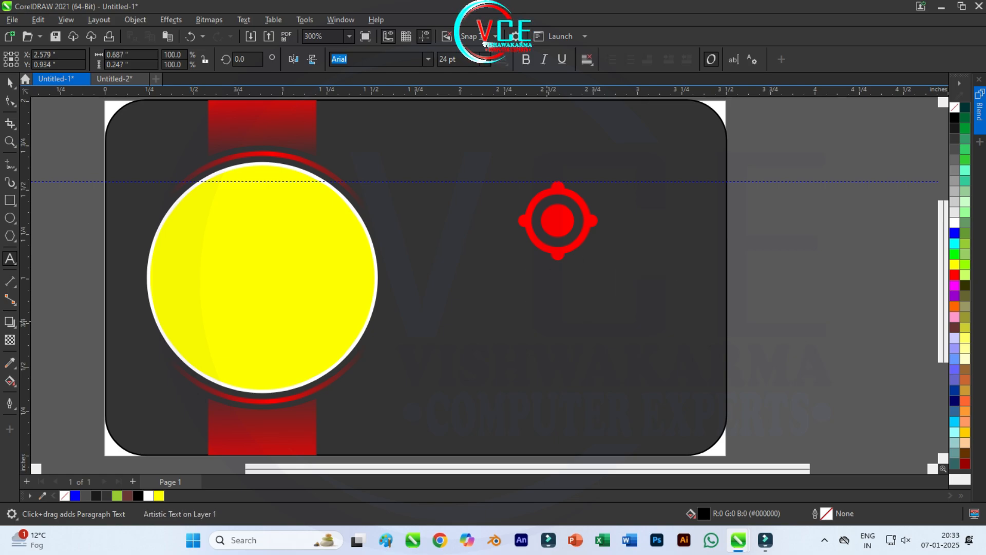
text(YOU)
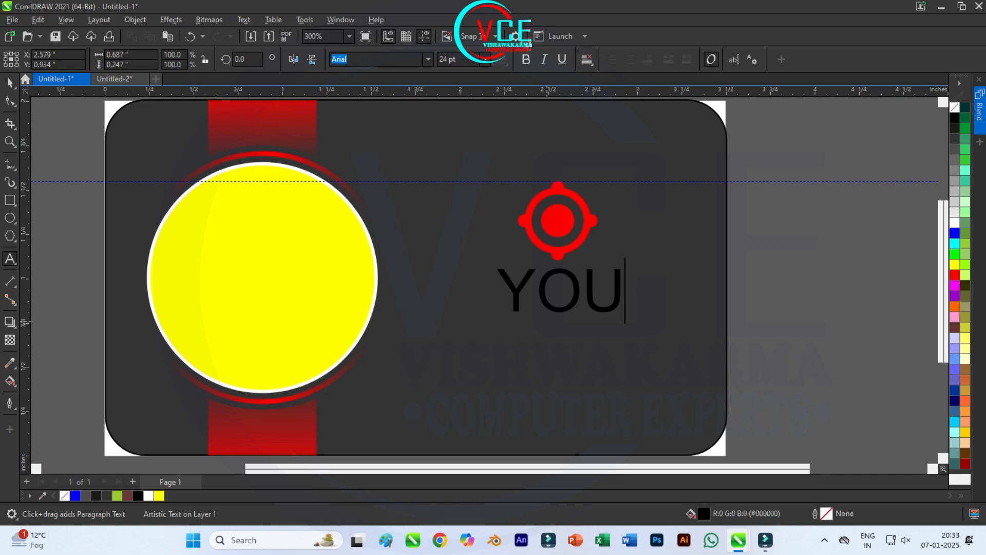
text(RLOGO)
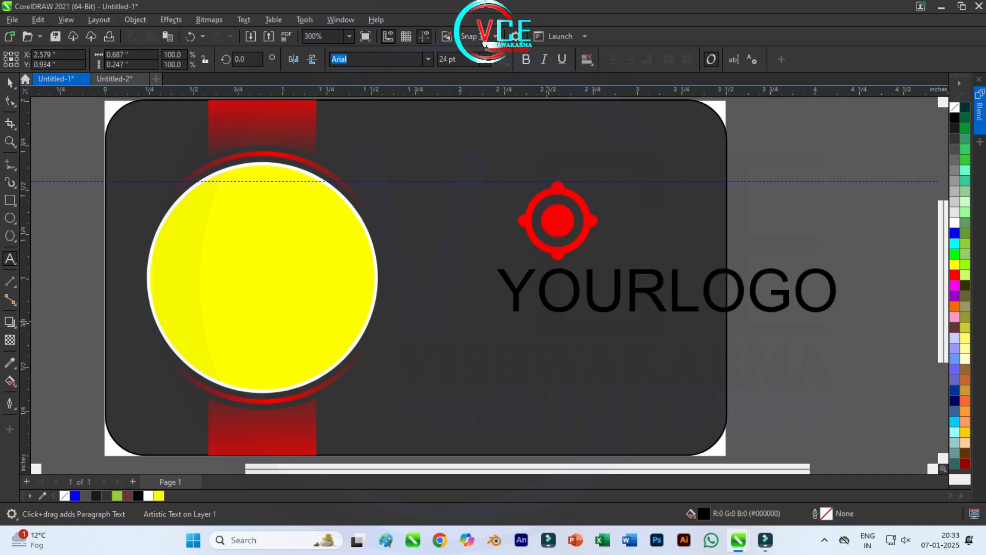
Step: Colour the word LOGO red and the word YOUR white
drag(668, 306, 833, 304)
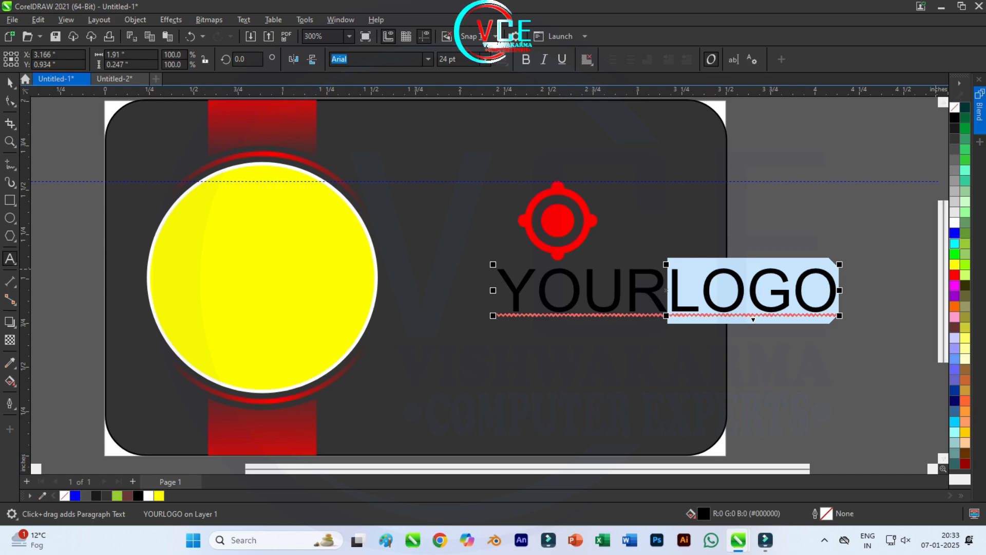
click(955, 275)
drag(500, 301, 661, 300)
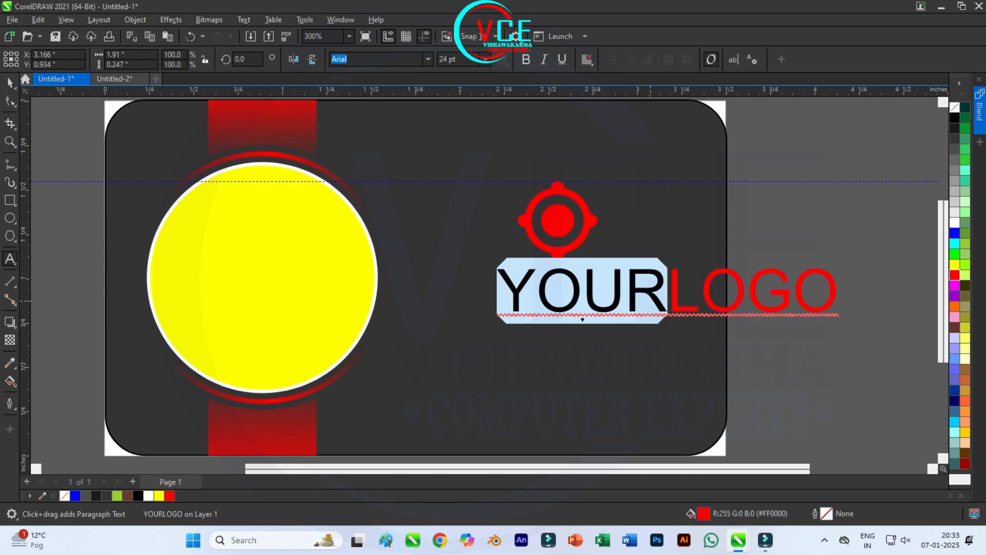
click(955, 222)
Step: Make the YOURLOGO text bold and shrink it to about half size
click(10, 82)
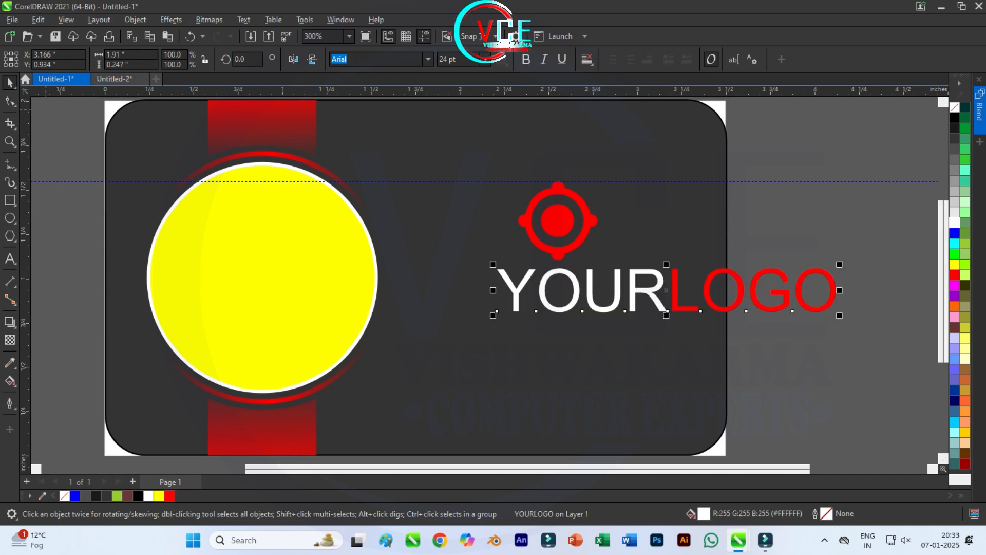
click(526, 59)
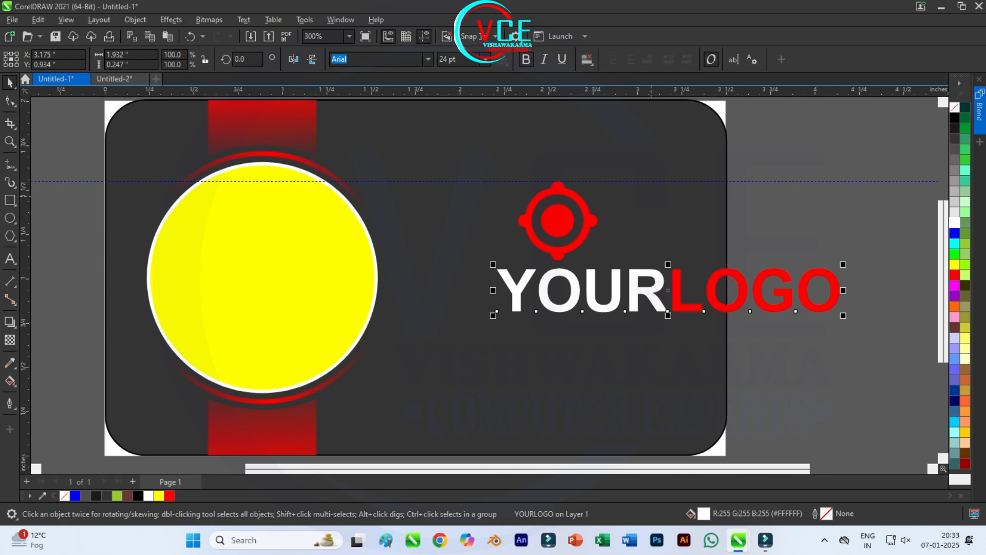
drag(843, 315, 615, 290)
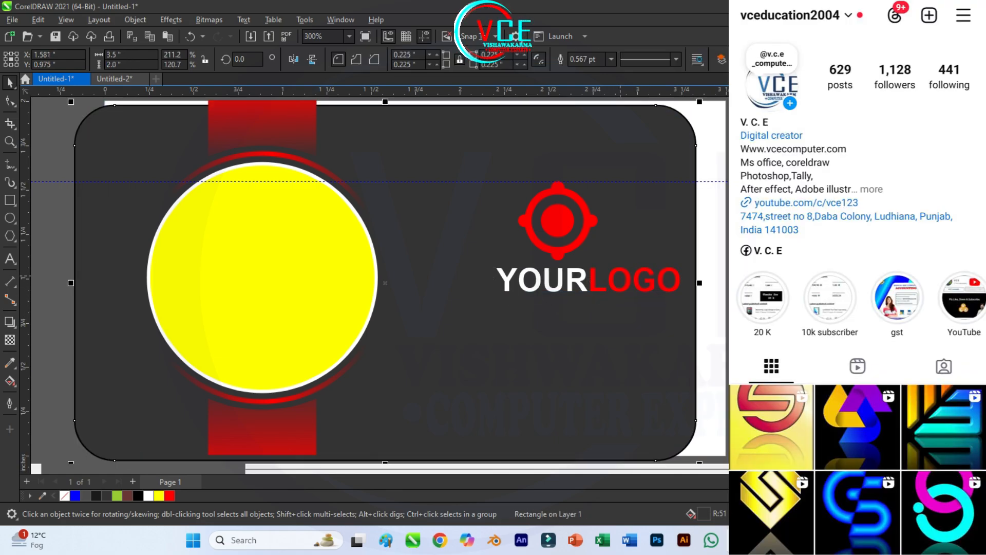
Step: Undo the accidental background move and place a vertical guide through the target's centre
right_click(533, 176)
click(560, 279)
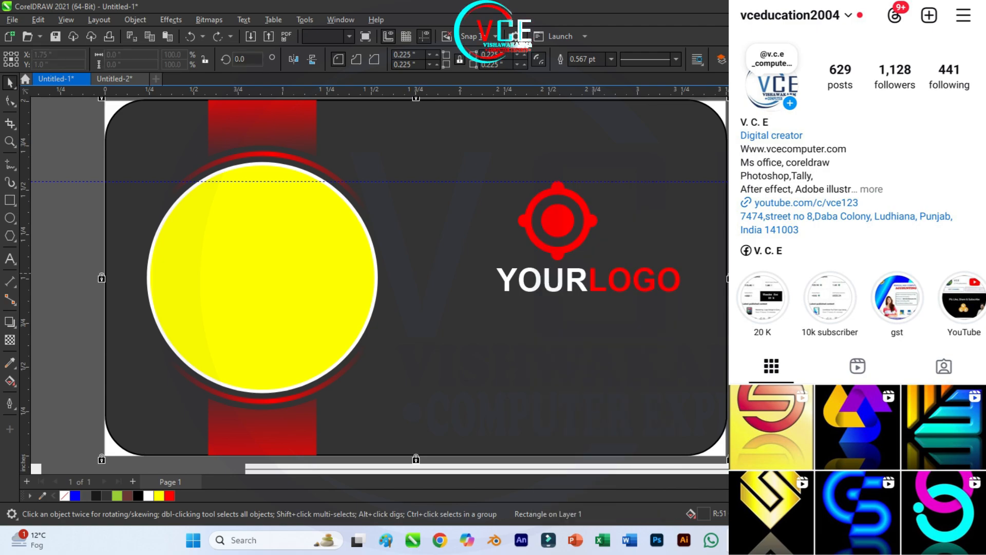
drag(25, 239, 558, 221)
Step: Centre the YOURLOGO text on the guide and drag out a copy below it
click(581, 281)
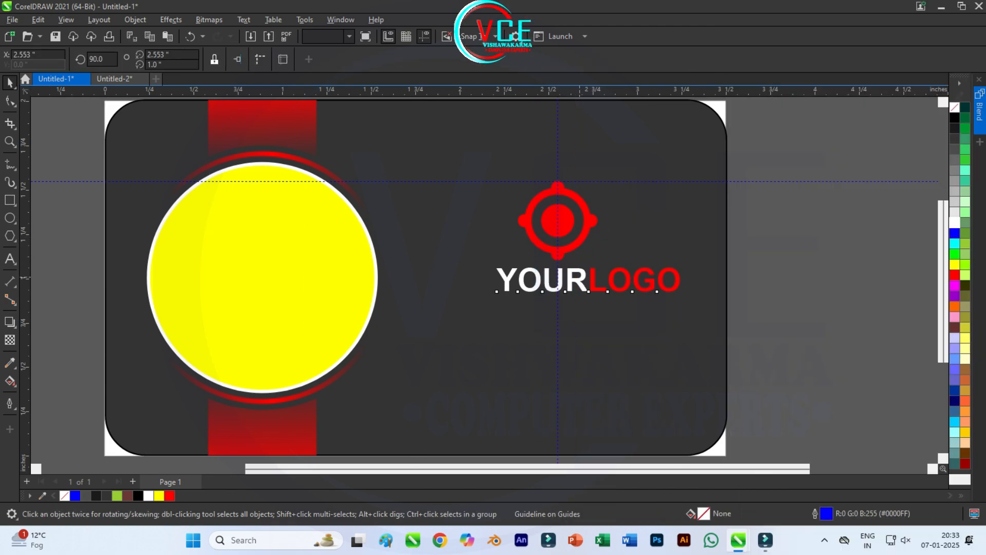
mouse_move(588, 280)
mouse_down()
mouse_move(558, 282)
mouse_move(595, 282)
mouse_up()
scroll(559, 282, up, 10)
key(Left)
scroll(565, 277, down, 10)
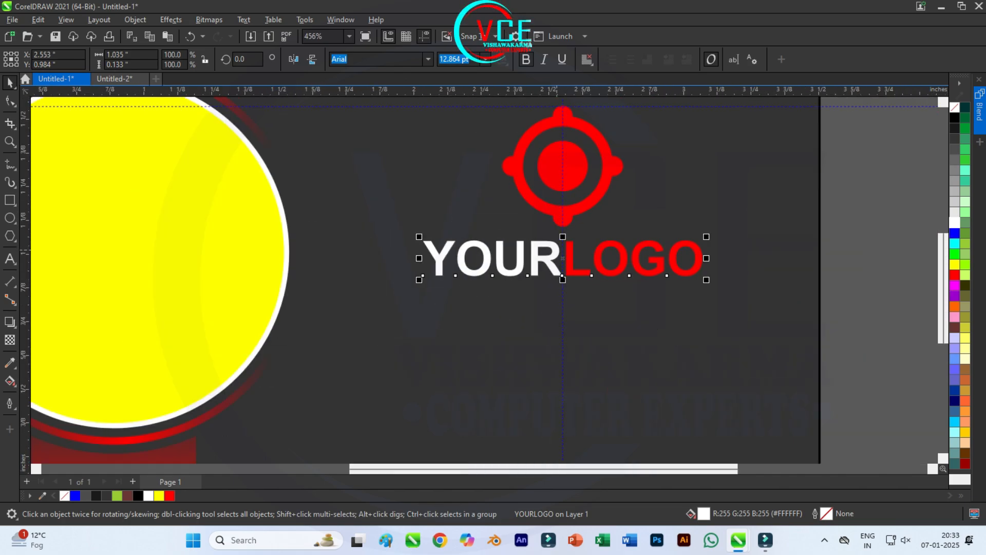
key(Escape)
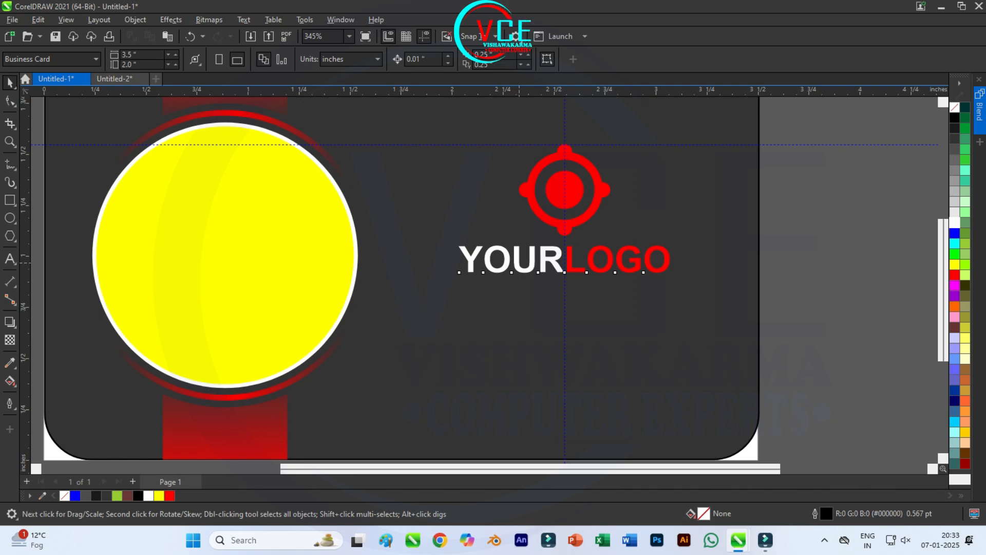
drag(520, 262, 516, 303)
Step: Turn the copied text into 'TAGLINE HERE'
right_click(516, 302)
key(Escape)
double_click(618, 296)
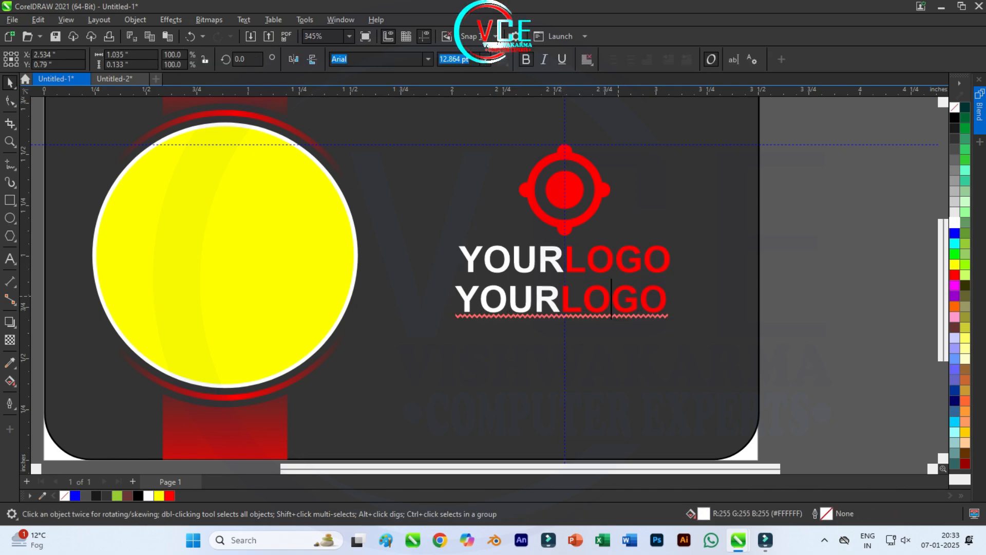
key(End)
key(BackSpace)
key(BackSpace)
key(BackSpace)
key(BackSpace)
key(BackSpace)
key(BackSpace)
key(BackSpace)
key(BackSpace)
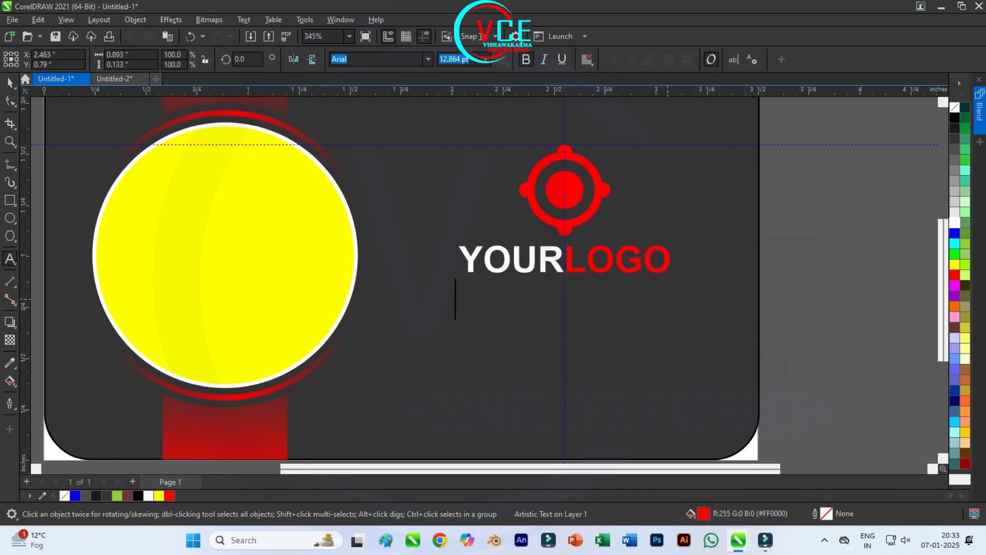
text(T)
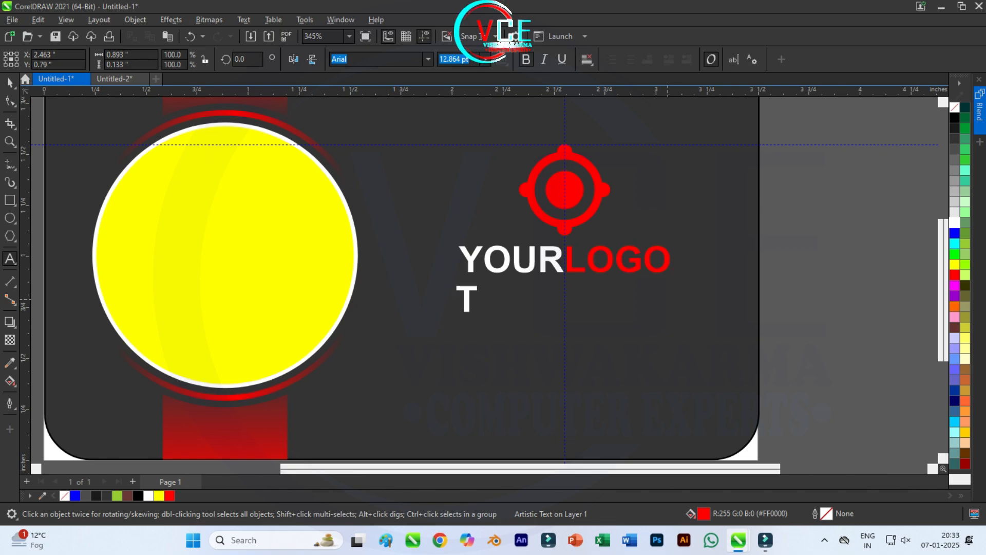
text(AGLIN)
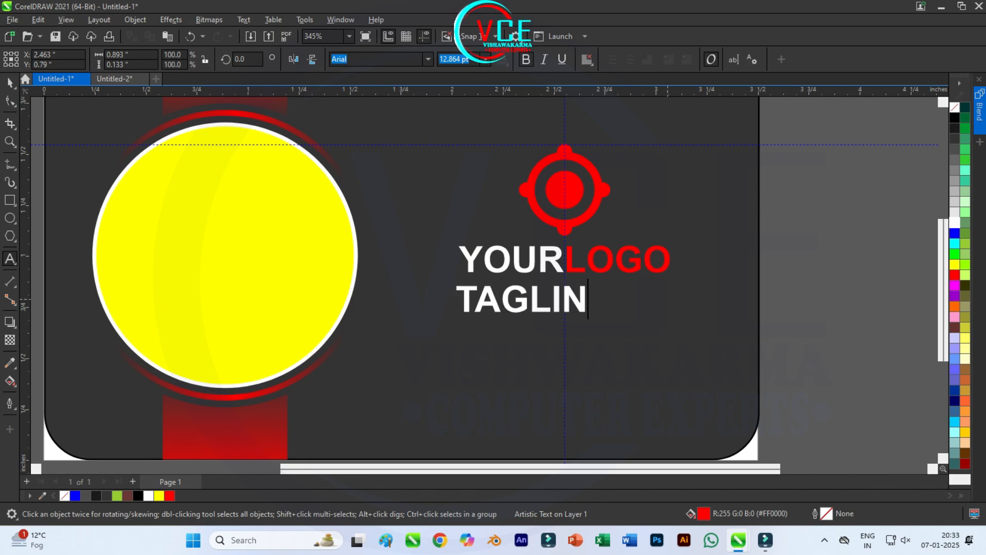
text(E HERE)
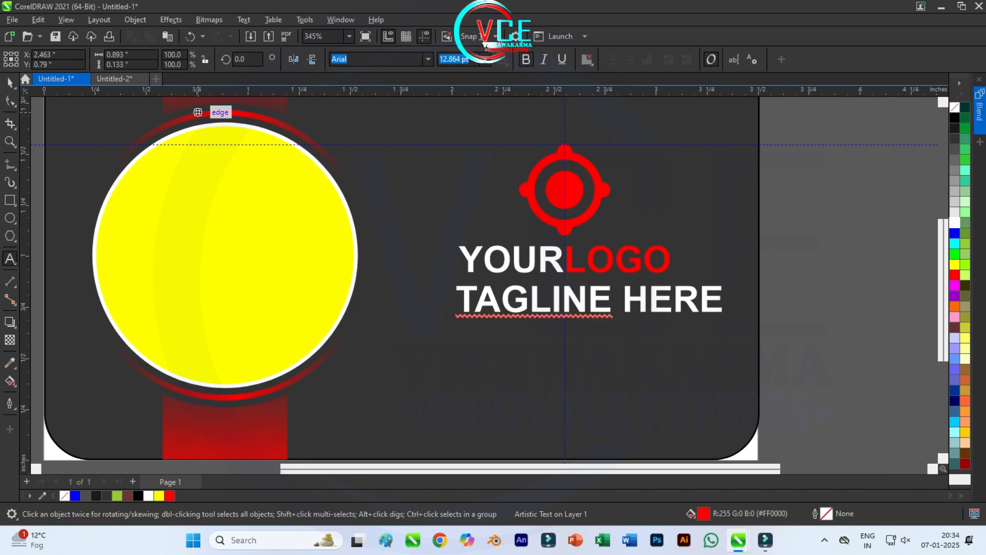
Step: Remove bold from the tagline and shrink it slightly
click(10, 82)
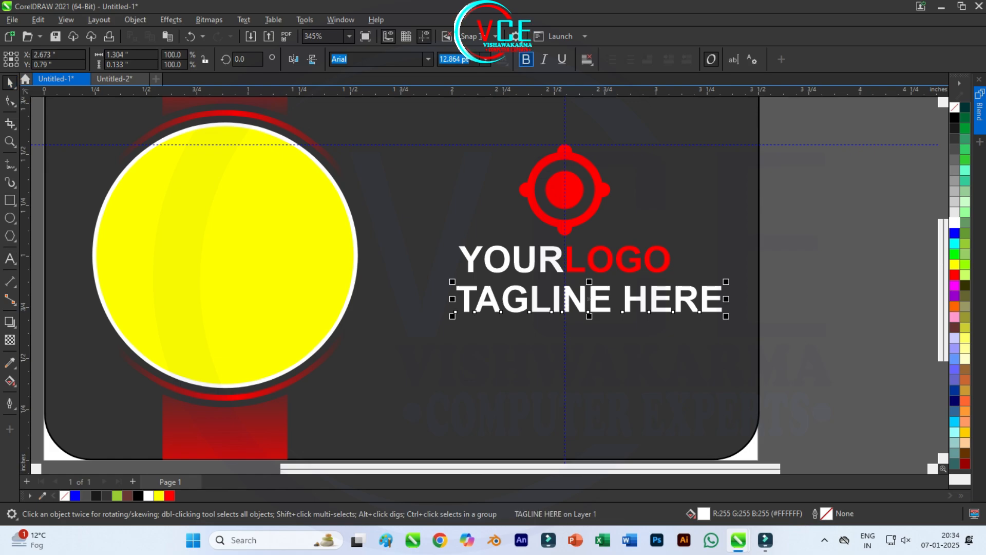
key(ctrl+b)
drag(722, 316, 663, 311)
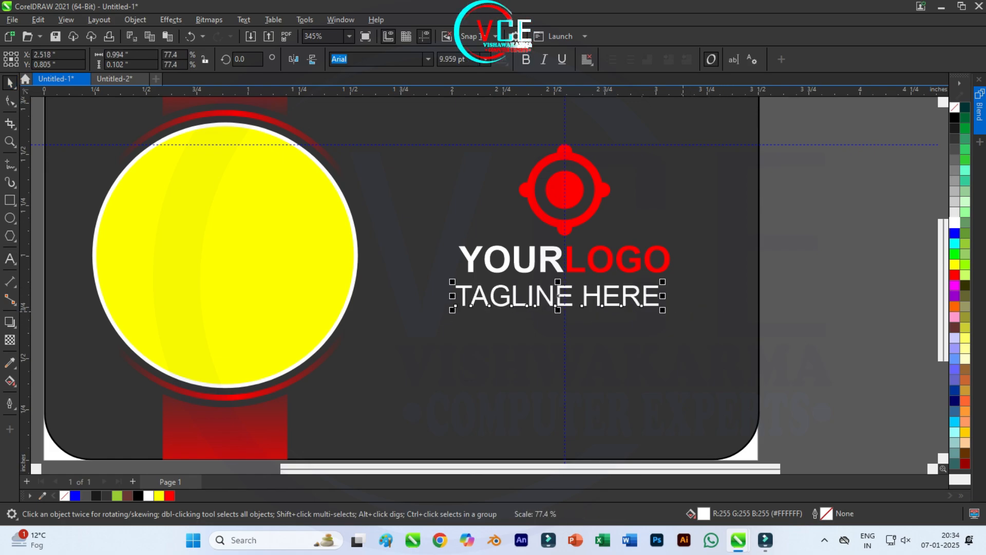
Step: Align the tagline's centres with YOURLOGO horizontally and vertically
shift+click(590, 251)
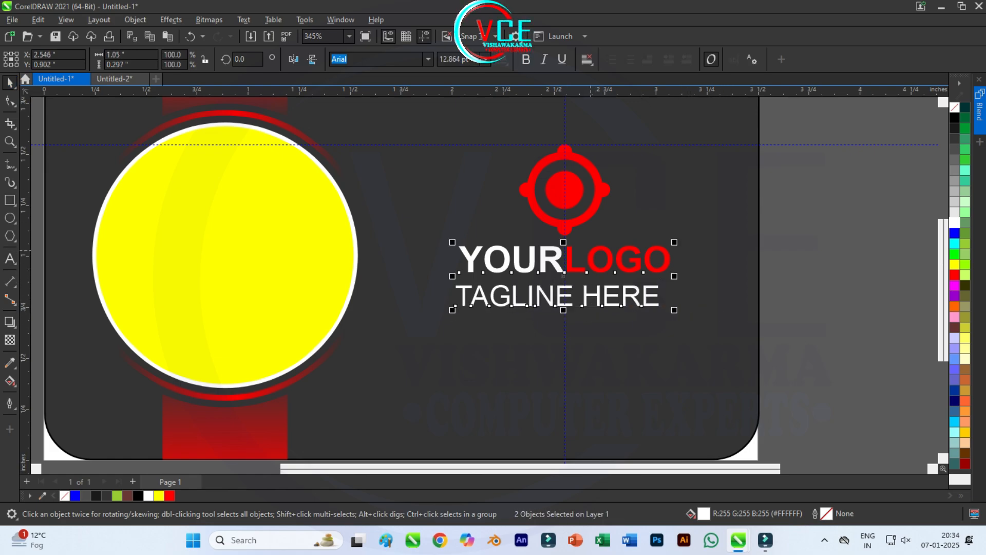
key(c)
key(e)
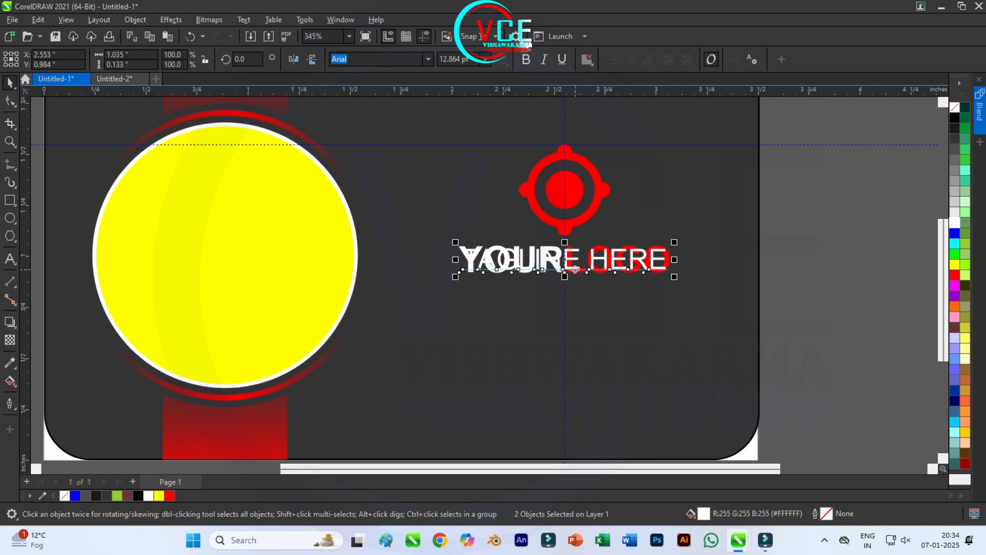
key(Escape)
Step: Move TAGLINE HERE back below YOURLOGO, shrink it, and centre it under the logo
click(565, 262)
drag(565, 259, 564, 287)
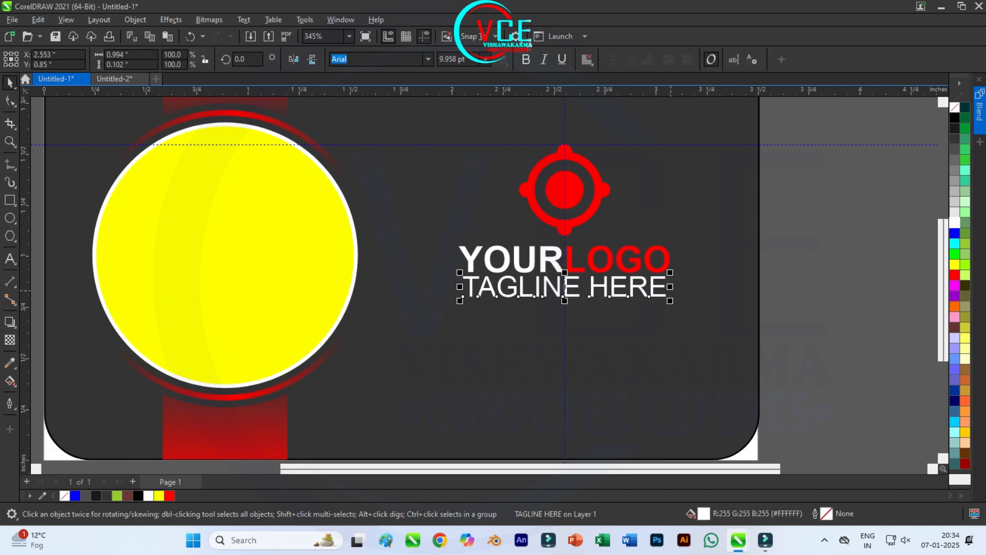
drag(669, 301, 606, 291)
drag(534, 284, 563, 284)
key(Escape)
scroll(590, 221, down, 2)
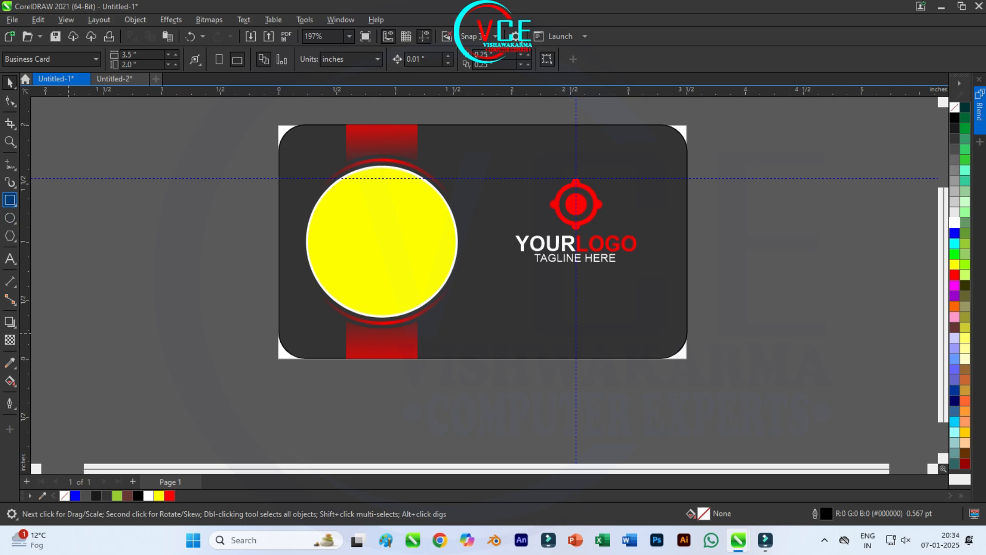
click(9, 200)
Step: Draw a long bar below the tagline and round its corners fully into a pill
drag(507, 306, 644, 331)
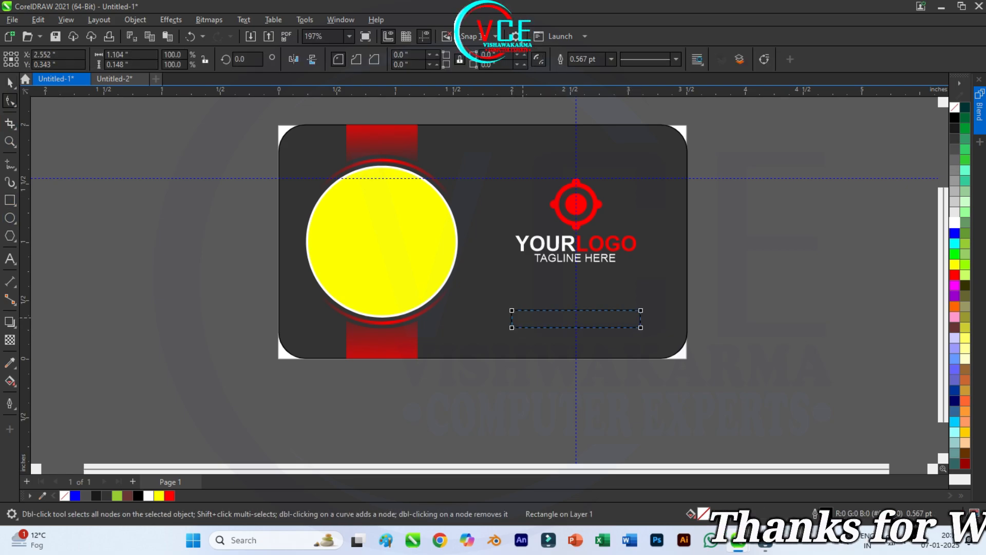
drag(513, 311, 535, 315)
key(Escape)
scroll(536, 315, up, 1)
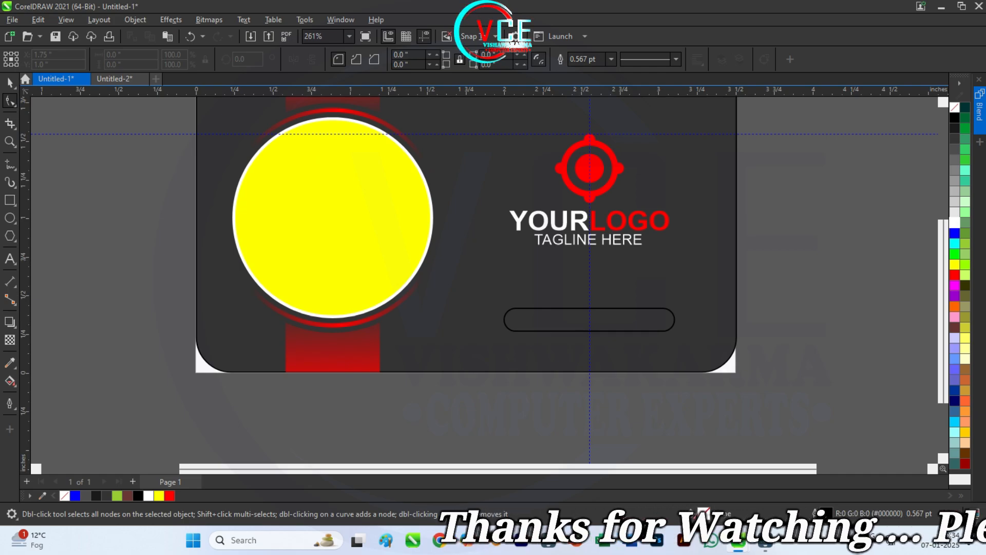
Step: Fill the pill bar with red
click(8, 78)
click(613, 330)
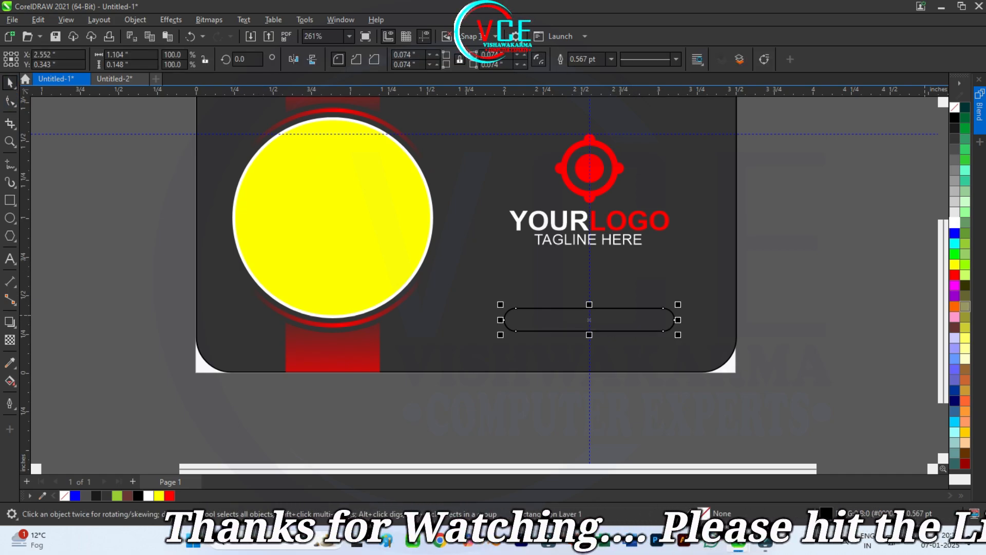
click(955, 275)
key(Escape)
click(10, 259)
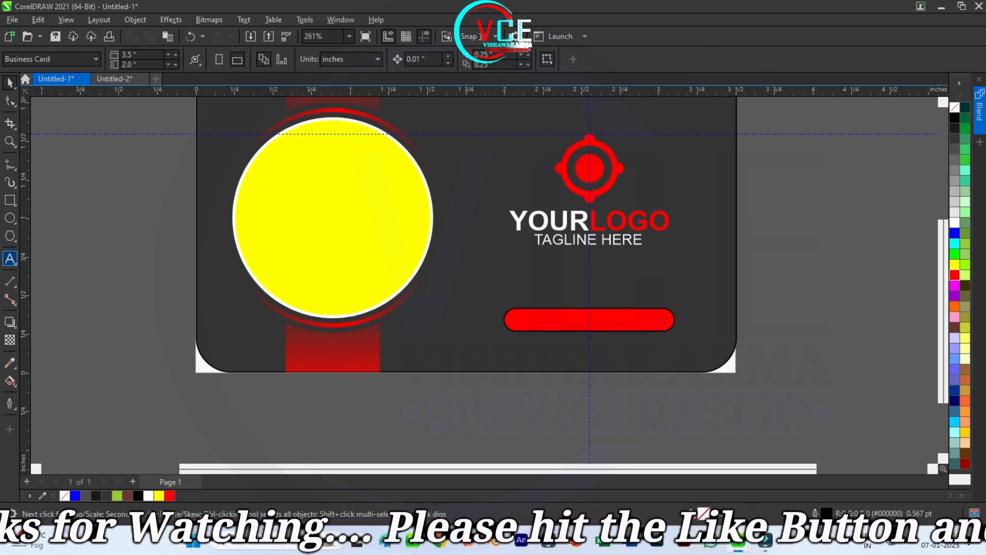
click(228, 411)
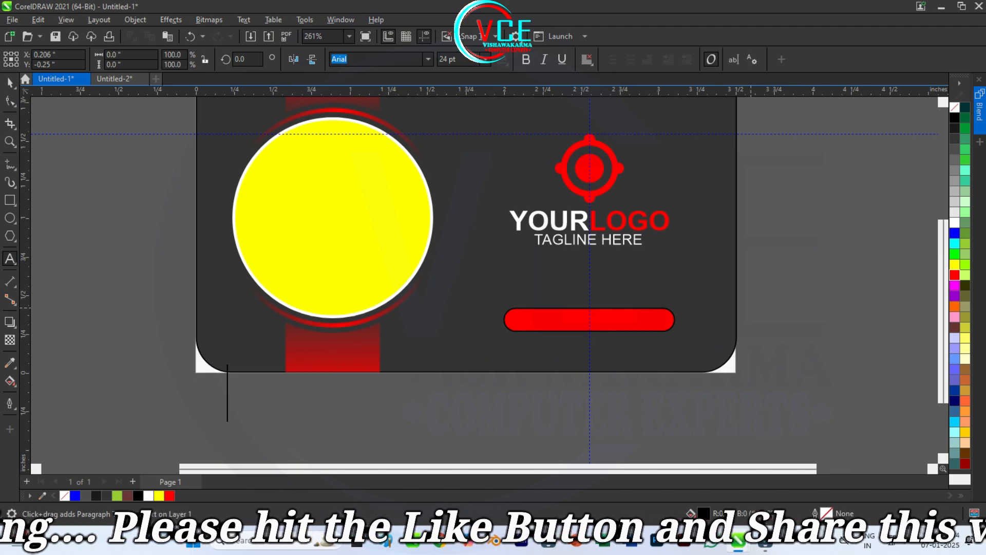
Step: Type the website text 'yourwebsite.com'
text(YOU)
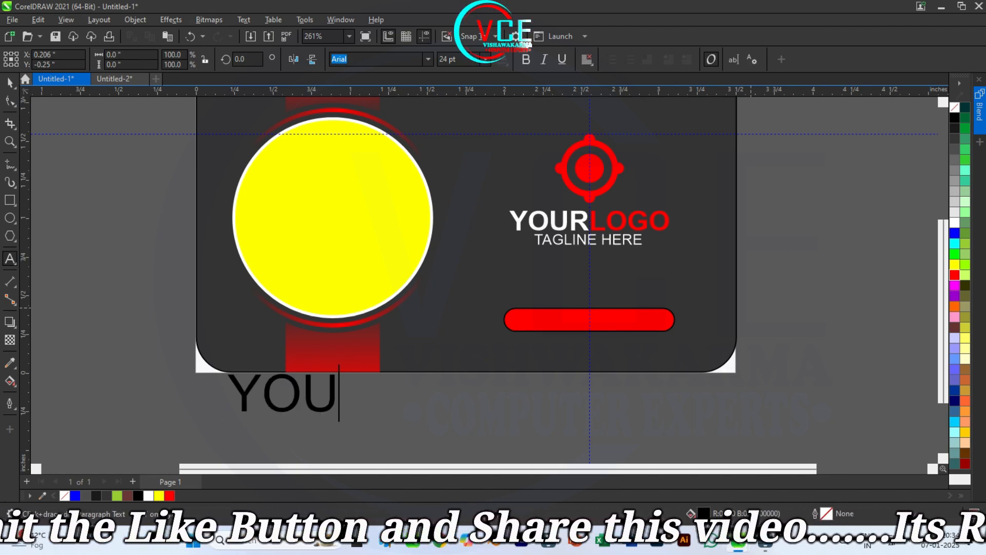
key(BackSpace)
key(BackSpace)
key(BackSpace)
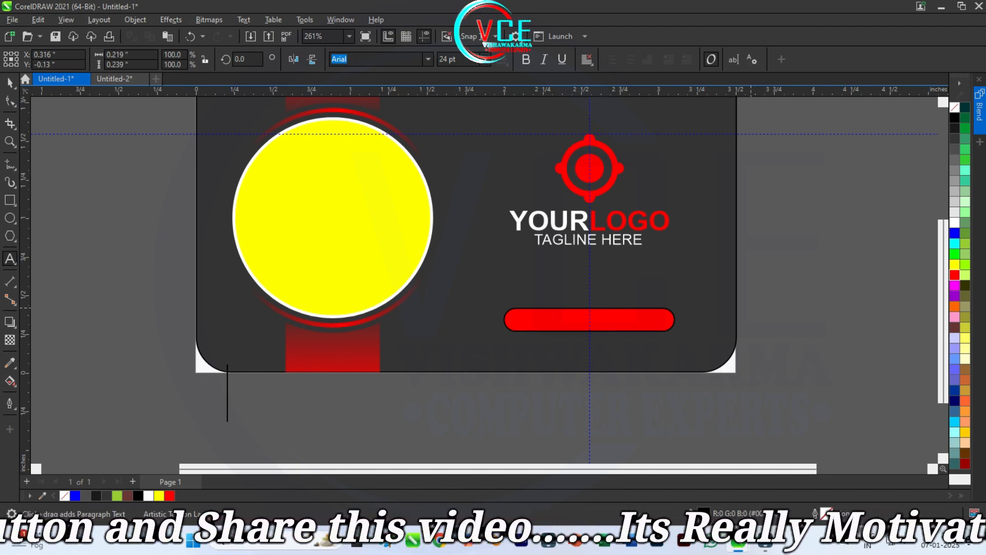
text(yo)
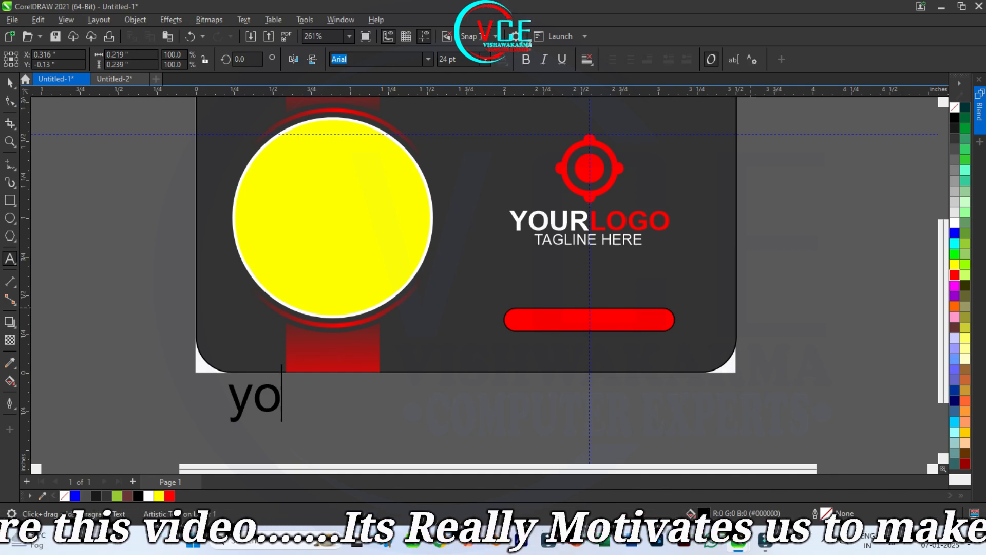
text(urwe)
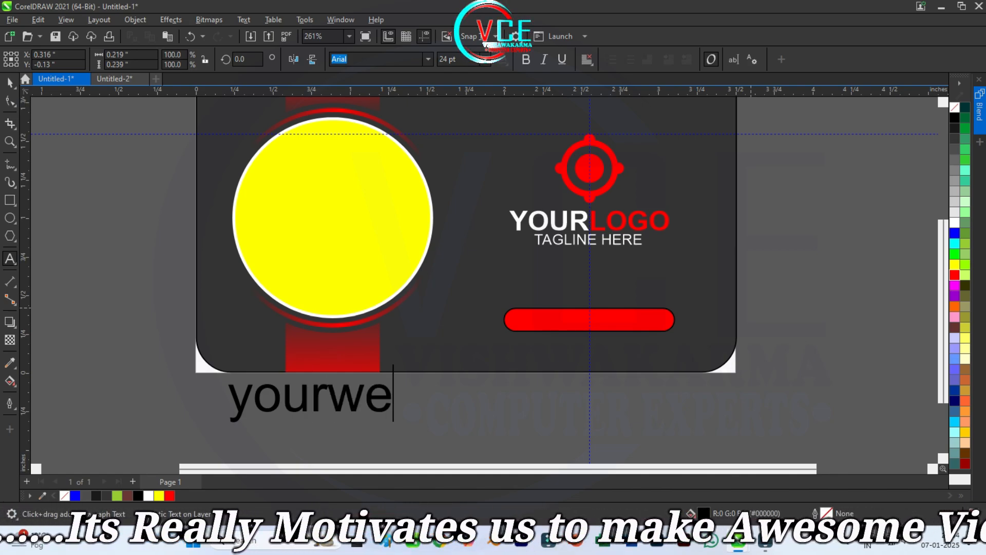
text(bsit)
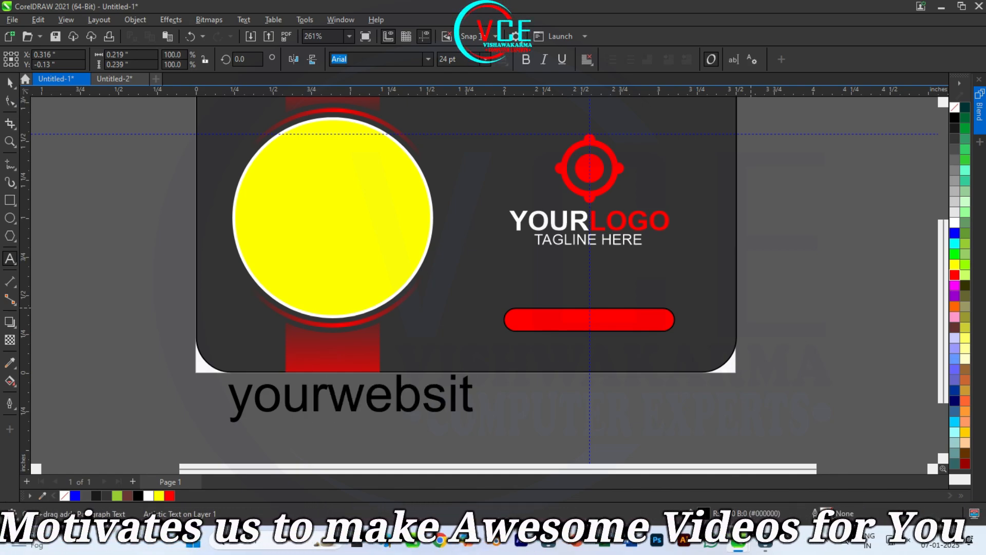
text(e)
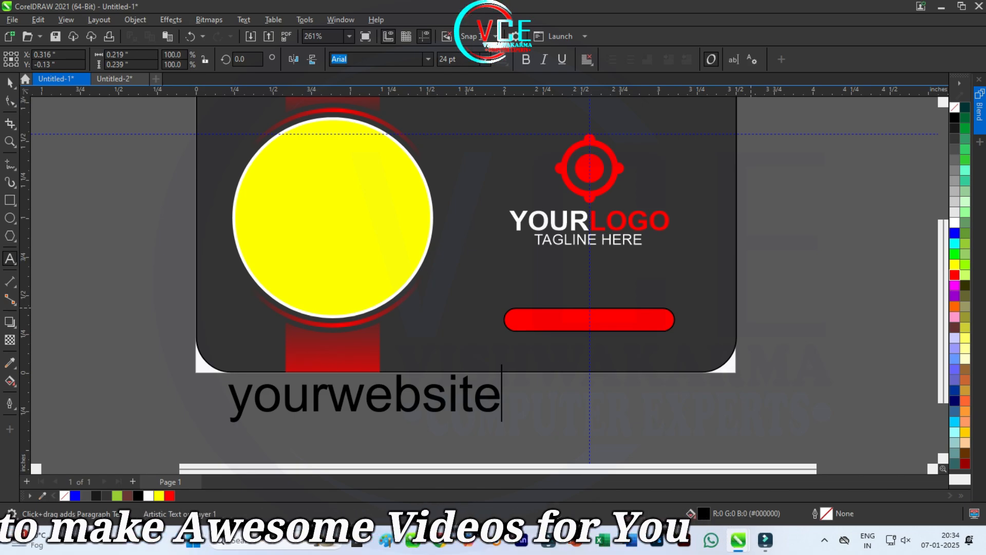
text(.co)
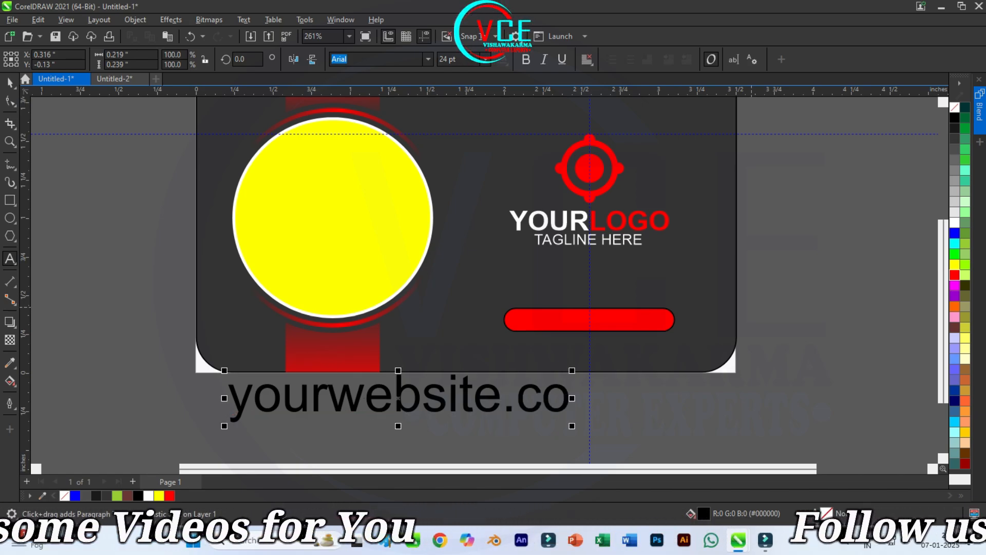
text(m)
click(11, 82)
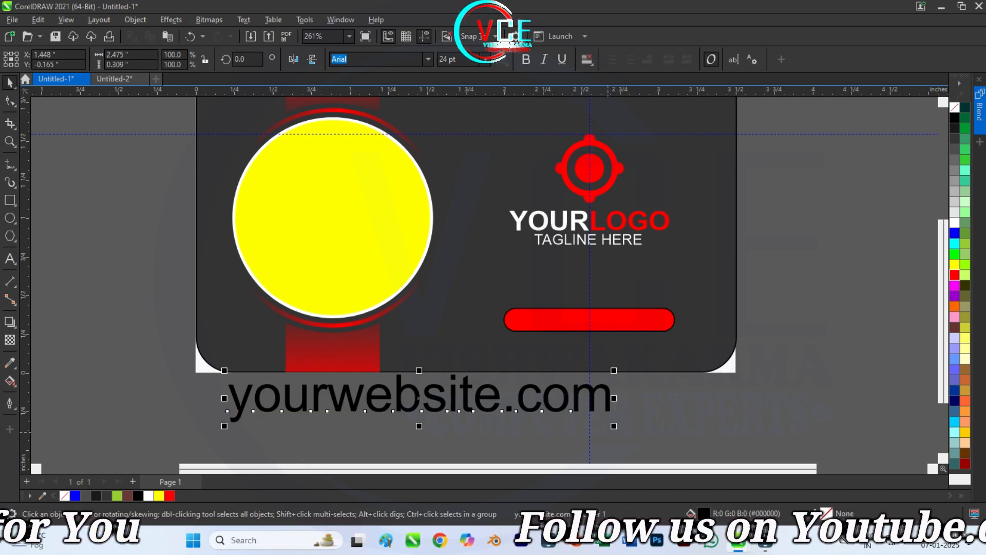
Step: Shrink the website text, make it white, and move it onto the red bar
drag(614, 426, 410, 400)
drag(344, 388, 624, 321)
scroll(641, 298, up, 2)
click(954, 222)
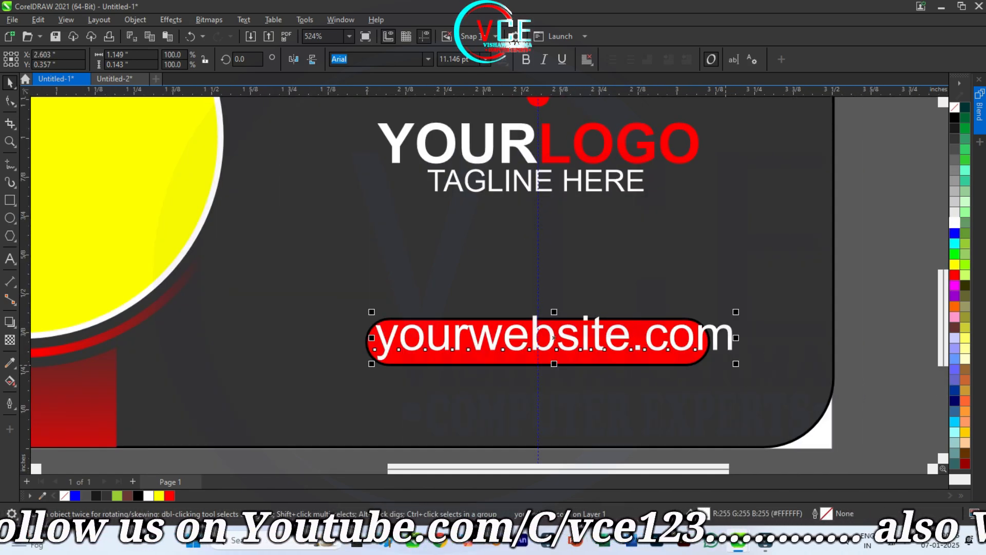
drag(736, 363, 701, 365)
Step: Centre the website text horizontally and vertically on the red bar
scroll(700, 359, up, 2)
shift+click(537, 356)
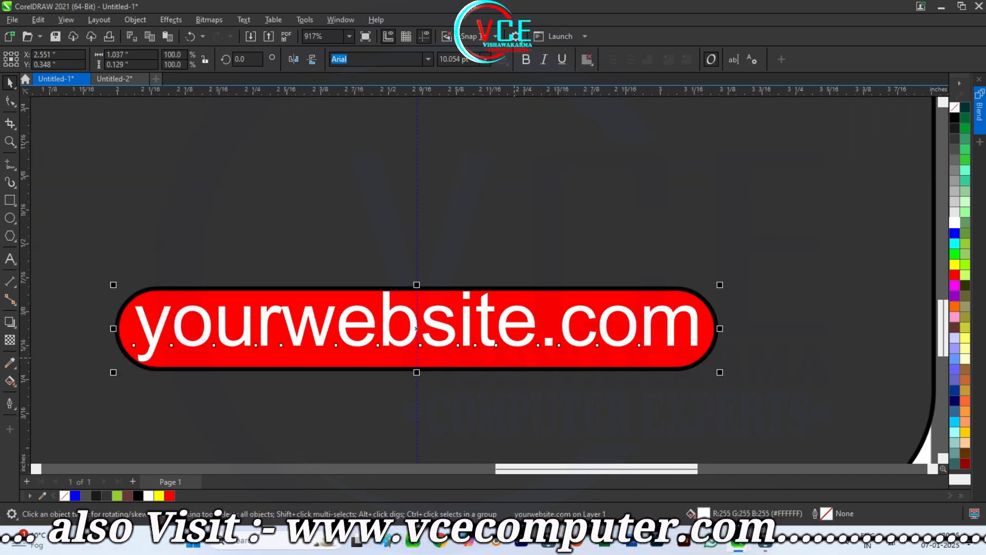
key(c)
key(e)
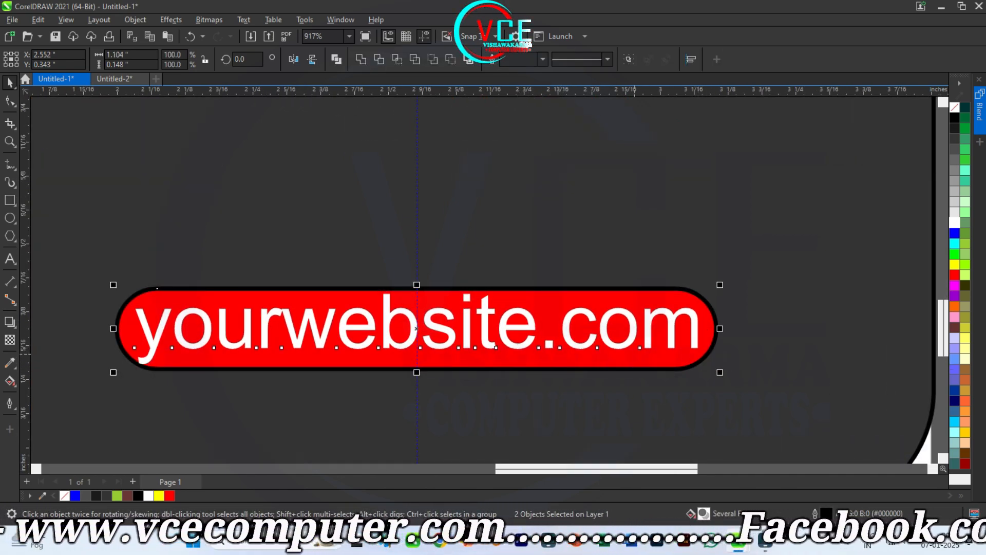
click(620, 355)
key(Up)
key(Down)
scroll(608, 347, down, 4)
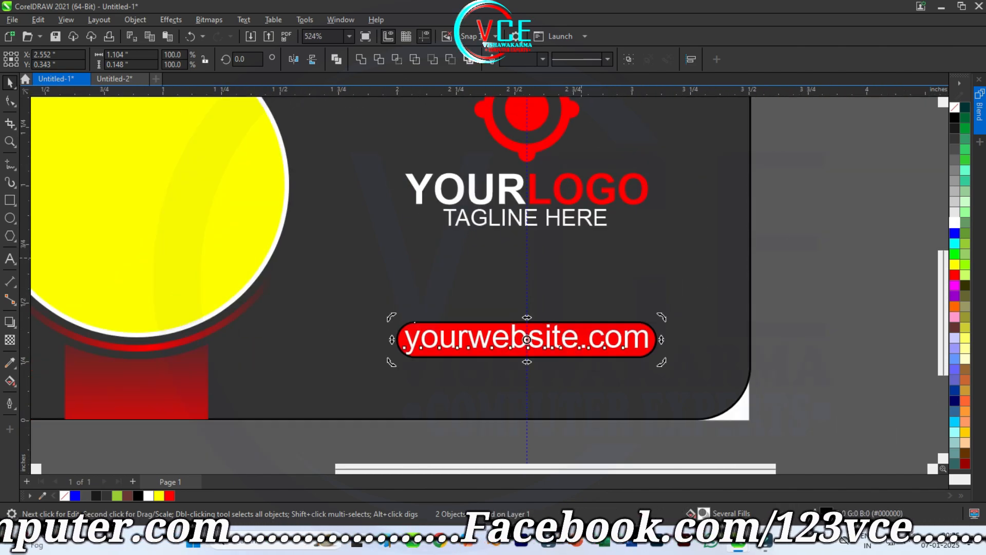
click(581, 258)
Step: Fine-tune the website text's position and make it slightly shorter
scroll(590, 321, up, 2)
click(567, 325)
key(Right)
key(Up)
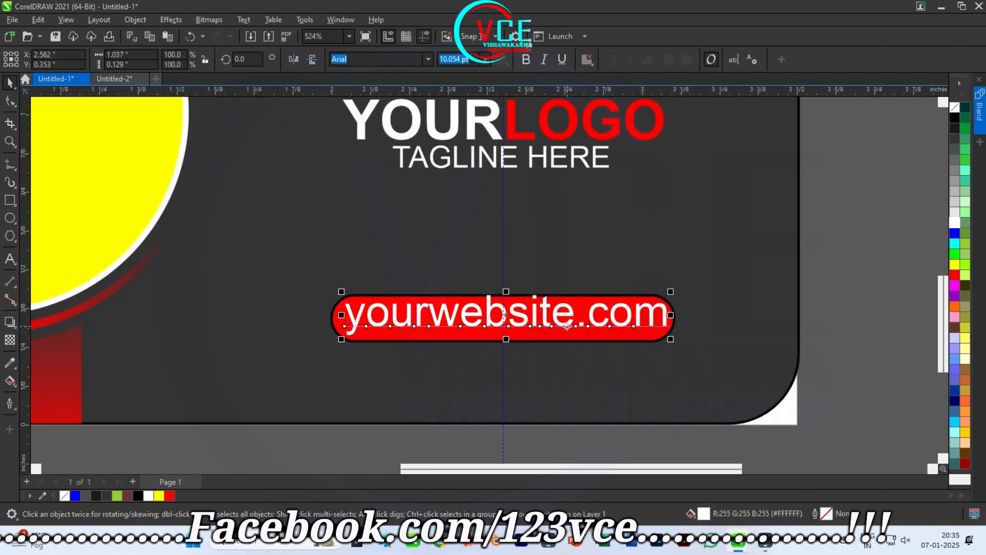
click(801, 331)
scroll(729, 326, down, 5)
scroll(619, 319, up, 2)
click(561, 319)
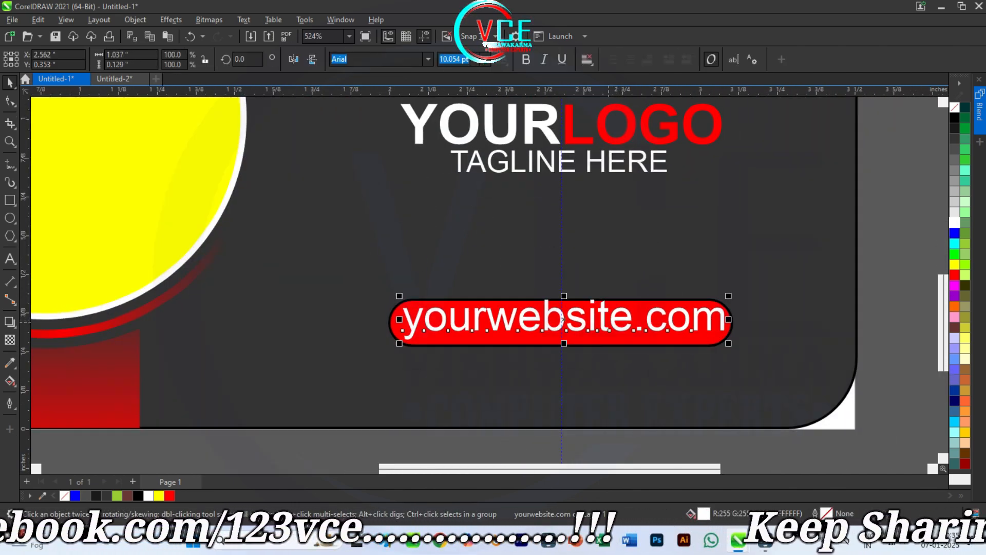
drag(567, 345, 568, 343)
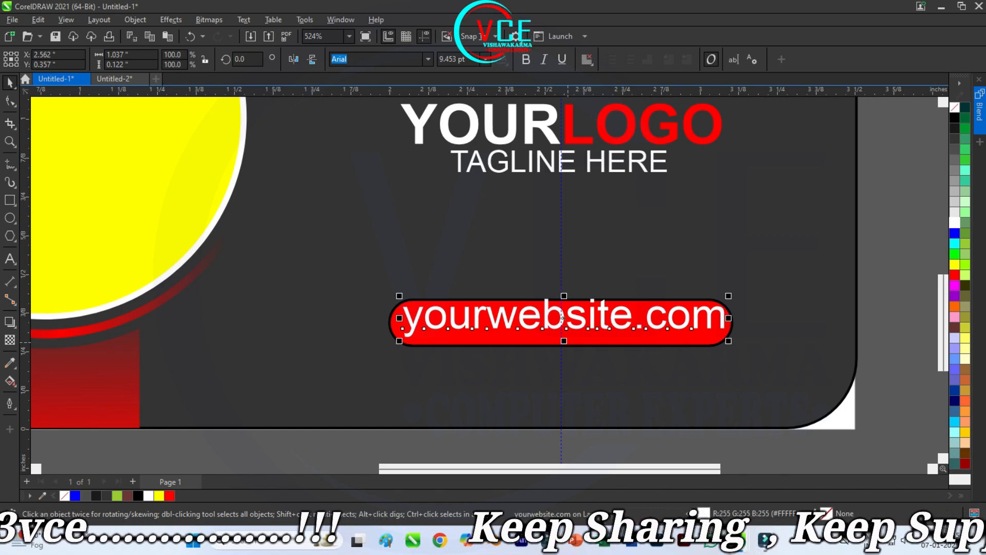
key(Down)
key(Escape)
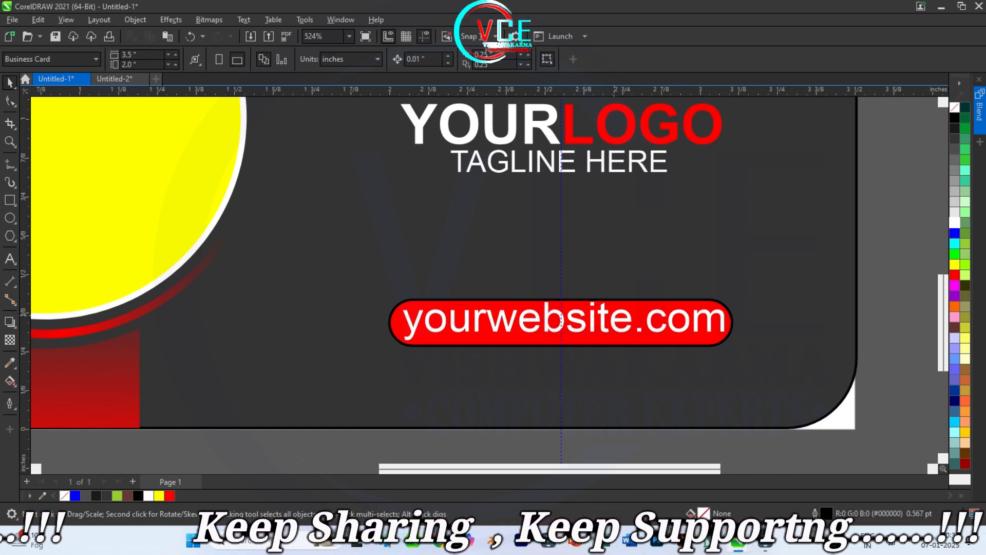
Step: Move the red bar up slightly behind the website text
click(561, 320)
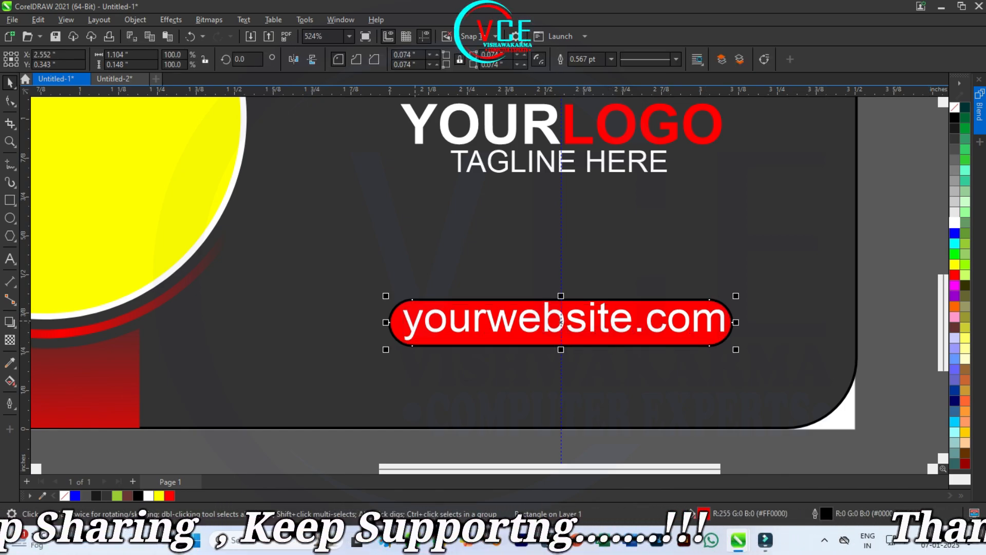
drag(561, 321, 562, 318)
key(Escape)
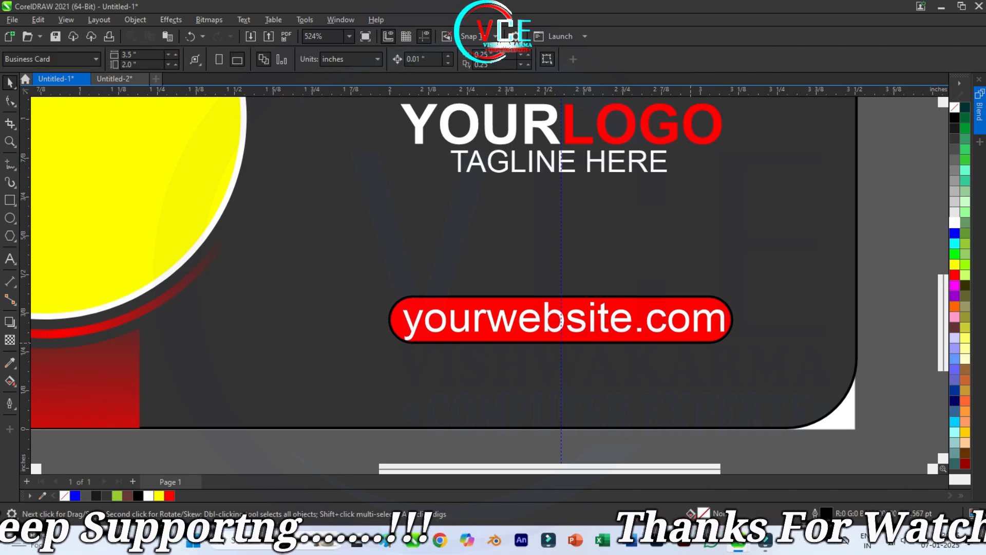
scroll(552, 342, down, 2)
click(555, 389)
key(Escape)
scroll(543, 380, down, 1)
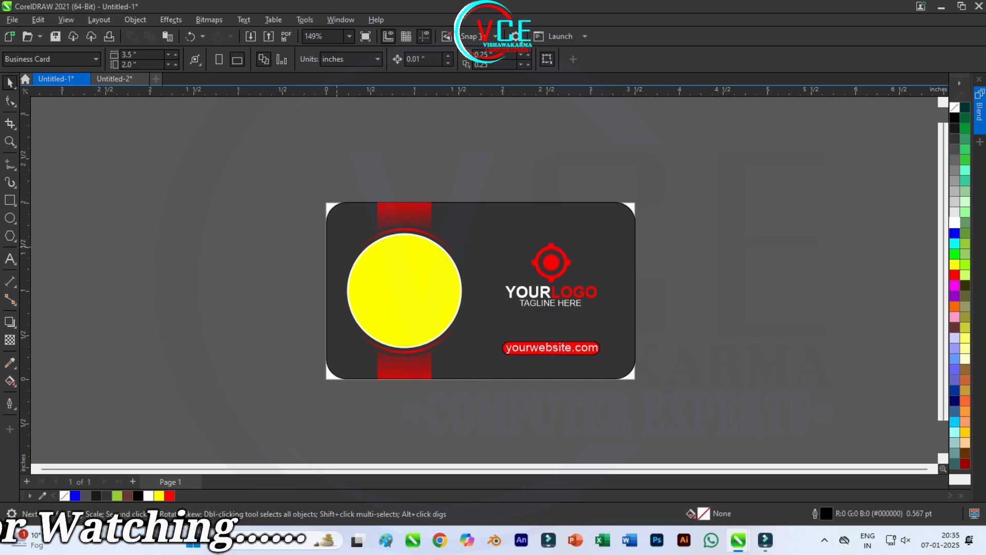
Step: Add Page 2 and unlock the card background rectangle on Page 1
scroll(363, 277, up, 1)
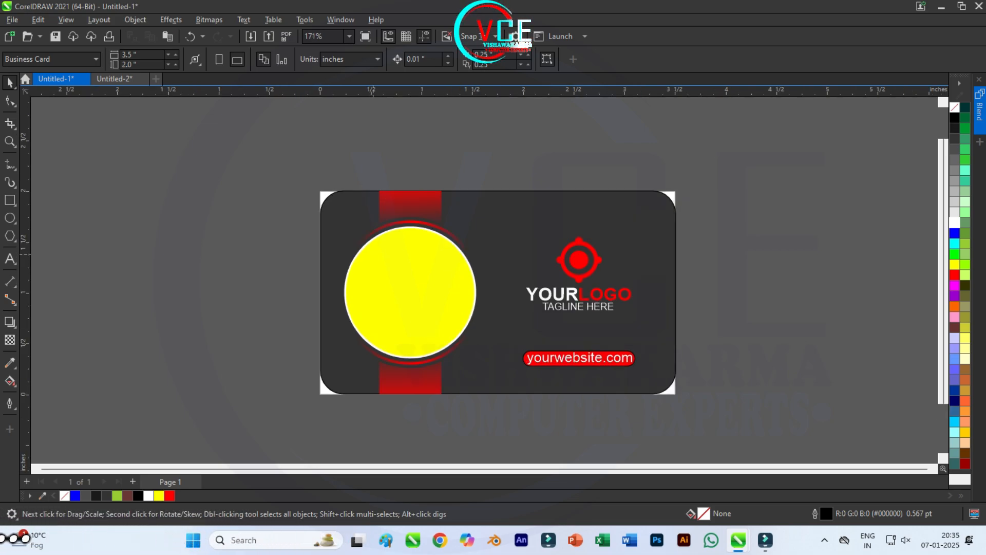
click(133, 482)
click(171, 482)
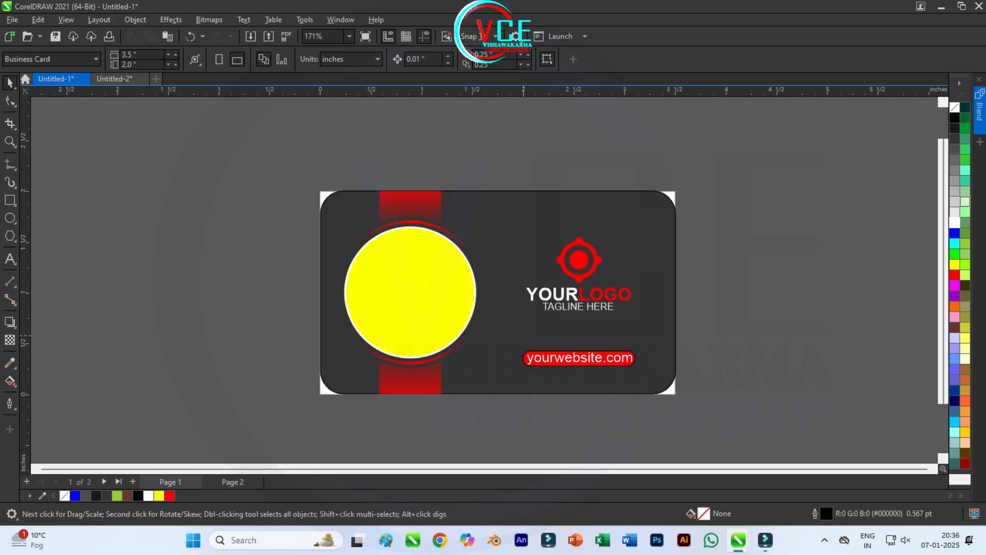
right_click(519, 334)
click(549, 360)
Step: Copy the background, yellow circle and red strip from Page 1 and paste them on Page 2
click(405, 280)
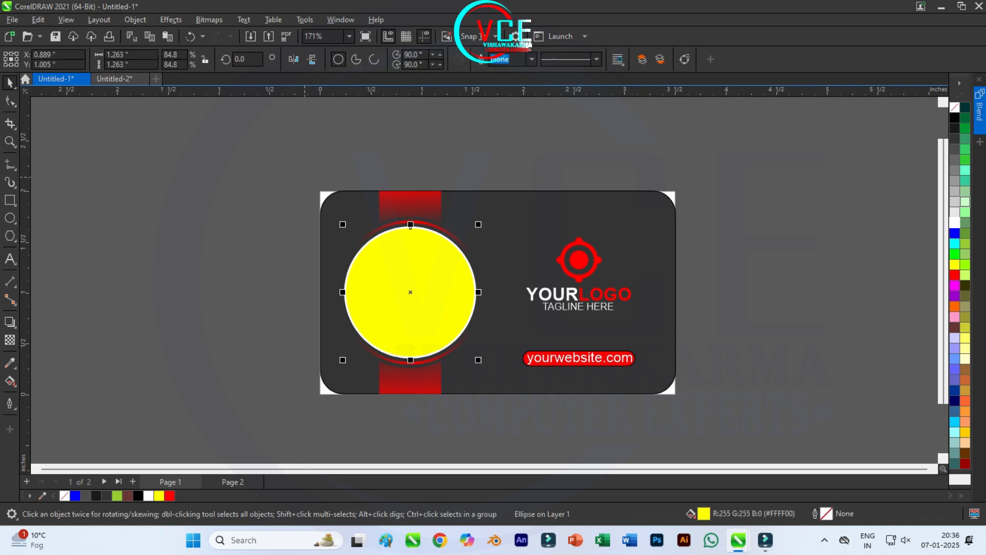
drag(266, 137, 496, 421)
shift+click(516, 337)
key(ctrl+c)
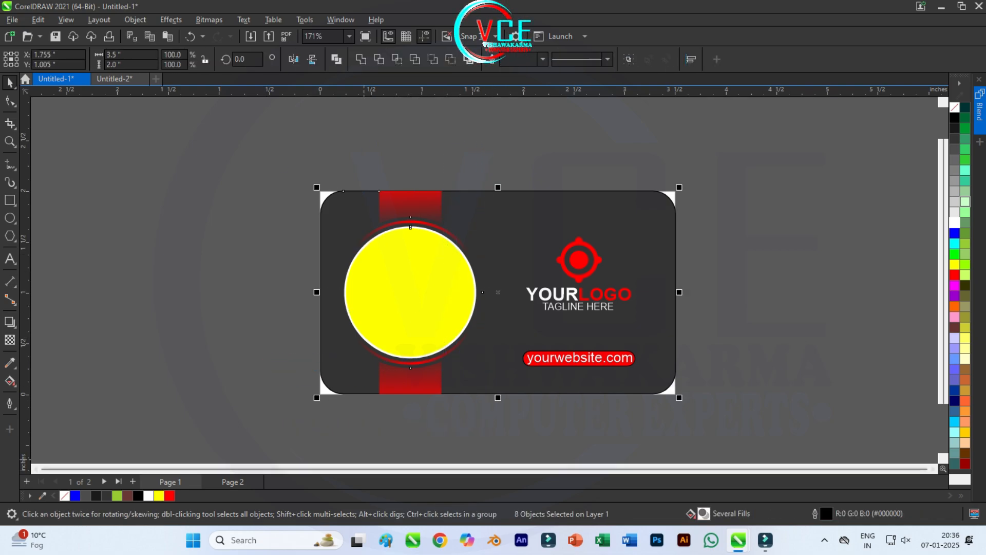
click(232, 482)
key(ctrl+v)
click(291, 174)
Step: Group the yellow circle with the red strip and nudge the group right
drag(328, 157, 498, 428)
key(ctrl+g)
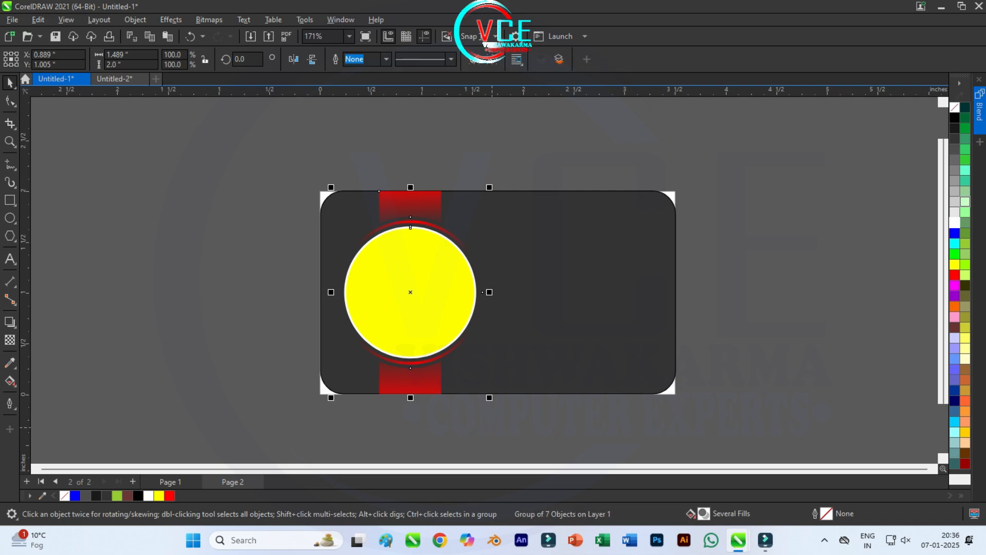
key(Right)
key(Right)
key(Right)
key(Right)
key(Right)
key(Right)
key(Right)
key(Right)
key(Right)
key(Right)
key(Right)
key(Right)
key(Right)
key(Right)
key(Right)
key(Right)
key(Right)
key(Right)
key(Right)
key(Right)
key(Right)
key(Right)
key(Right)
key(Right)
key(Right)
key(Right)
key(Right)
key(Right)
key(Right)
key(Right)
key(Right)
key(Right)
key(Right)
key(Right)
key(Right)
key(Right)
key(Right)
key(Right)
key(Right)
key(Right)
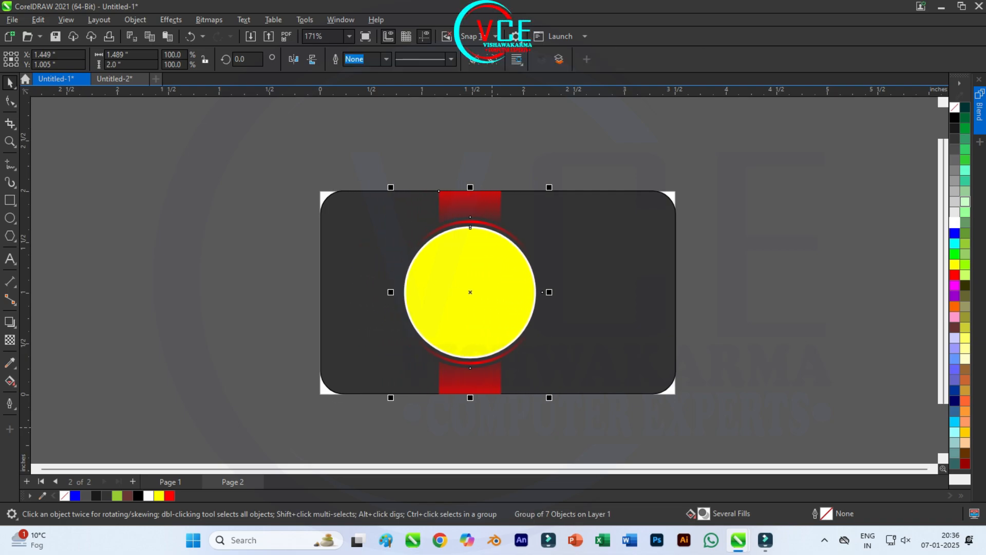
key(Right)
key(Right)
key(Right)
key(Right)
key(Right)
key(Right)
key(Right)
key(Right)
key(Right)
key(Right)
key(Right)
key(Right)
key(Right)
key(Right)
key(Right)
key(Right)
key(Right)
key(Right)
key(Right)
key(Right)
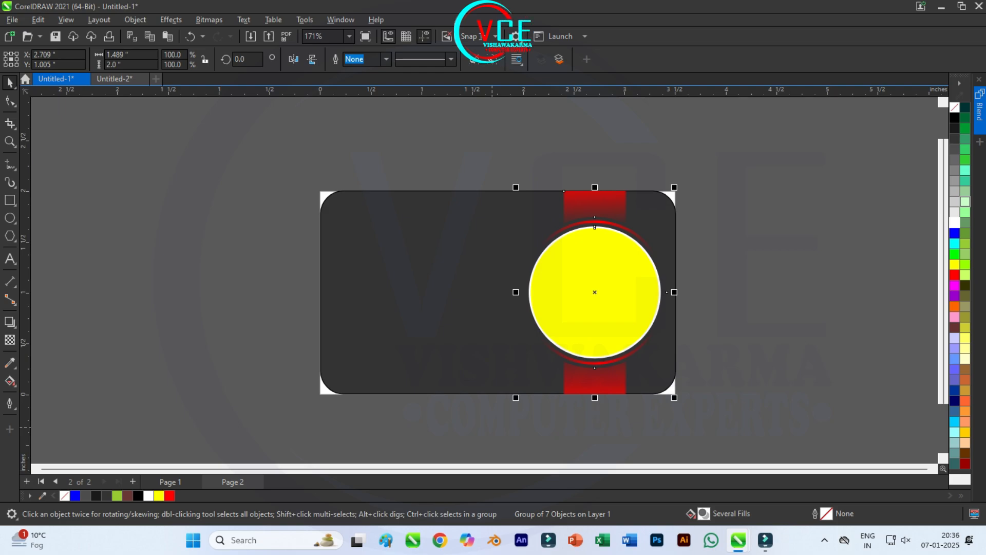
key(Left)
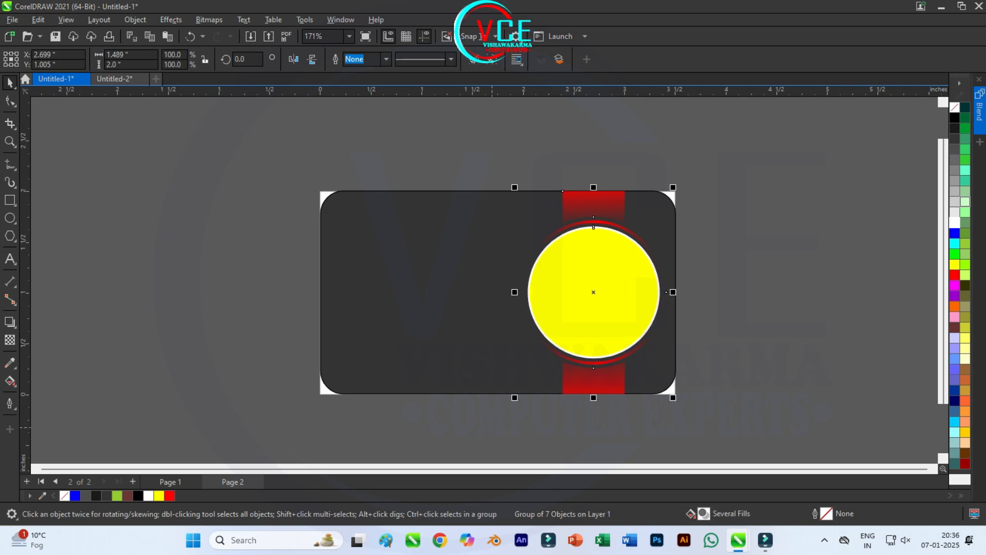
key(Escape)
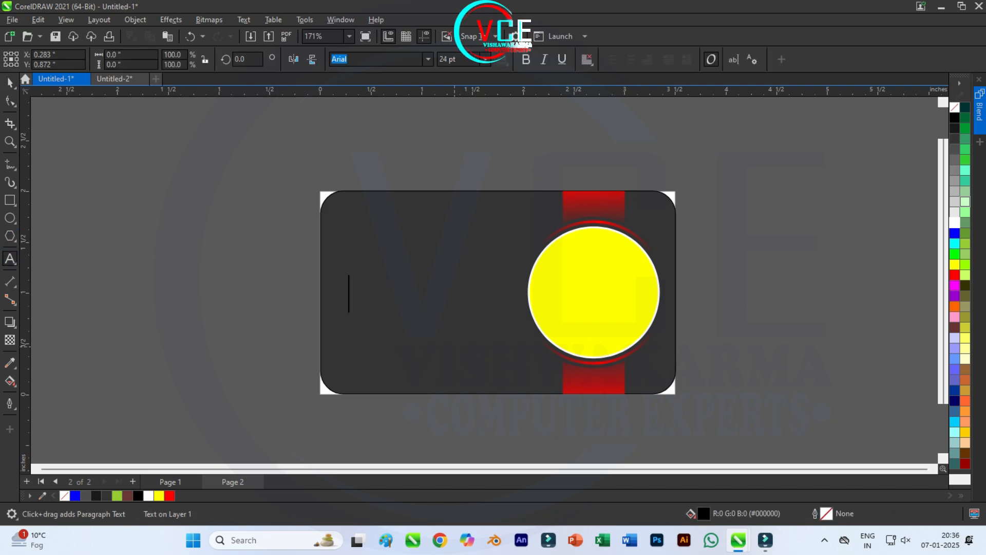
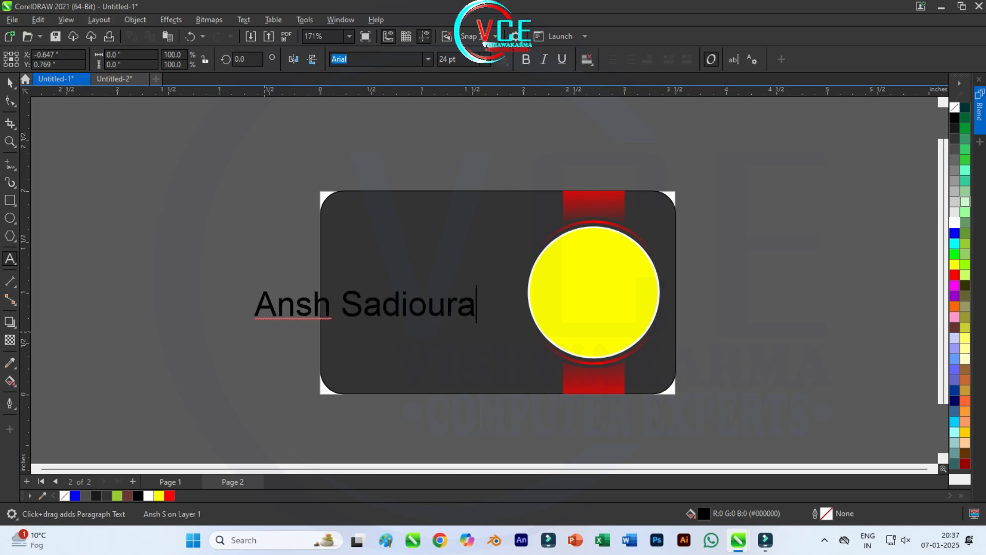
Step: Type the cardholder's name and colour the first name red
key(ctrl+space)
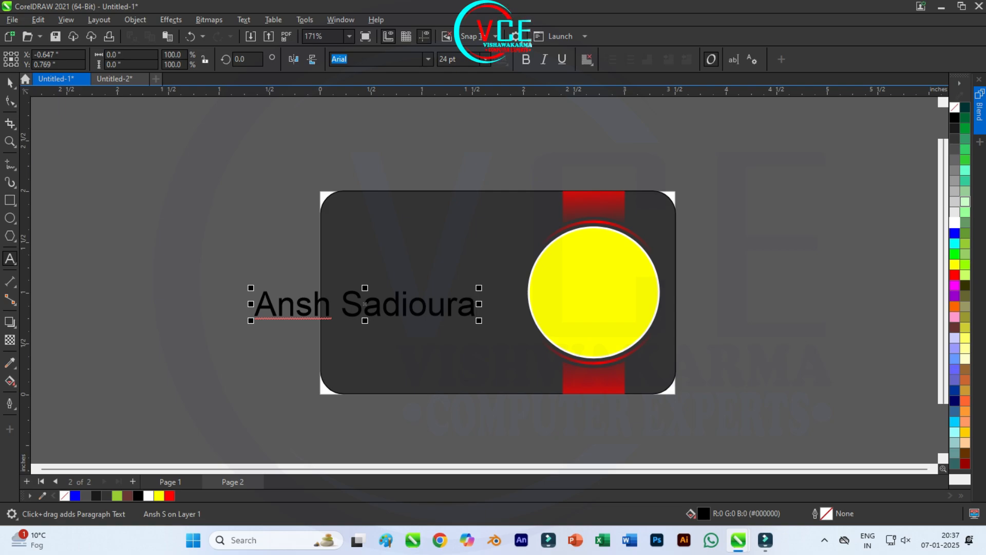
double_click(408, 318)
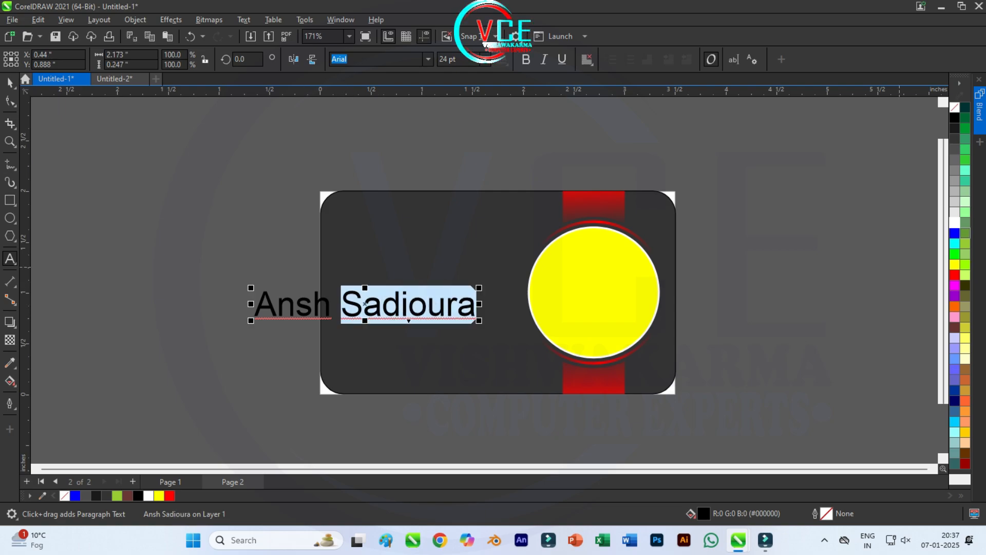
double_click(293, 319)
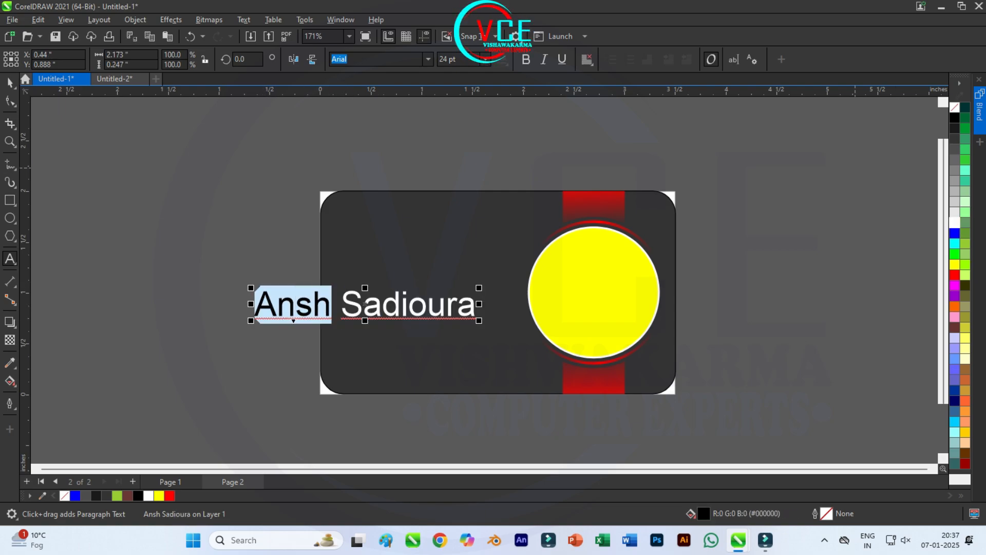
click(955, 275)
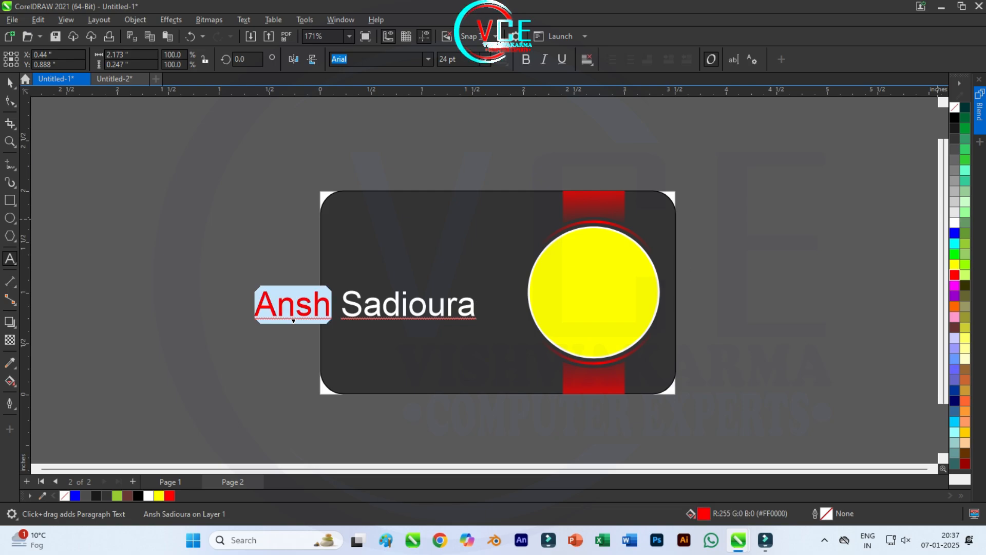
Step: Shrink the name, make it bold, and move it to the card's upper left
click(10, 83)
drag(478, 320, 425, 314)
click(526, 60)
drag(344, 301, 424, 220)
Step: Adjust the name's position and drop a duplicate of it just below
scroll(396, 201, up, 3)
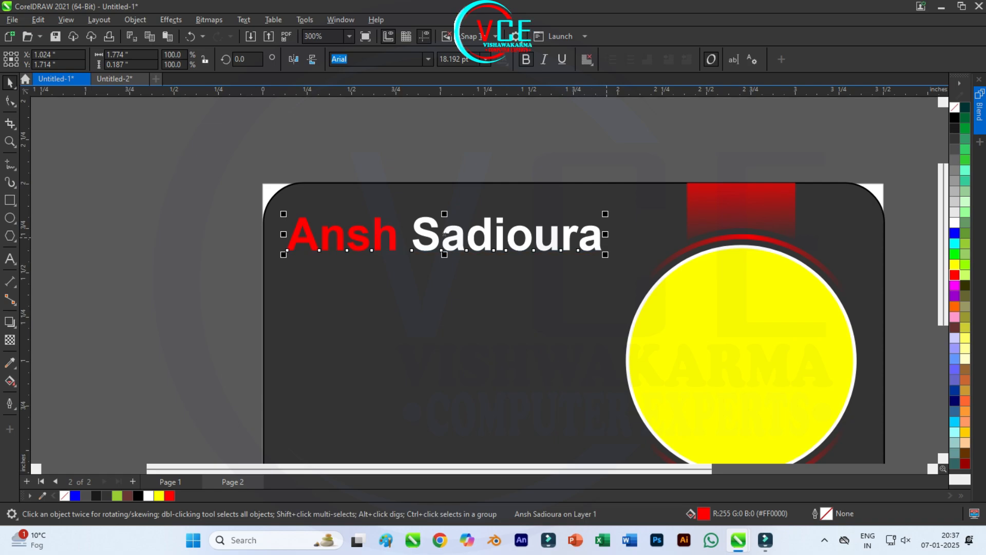
key(ctrl+z)
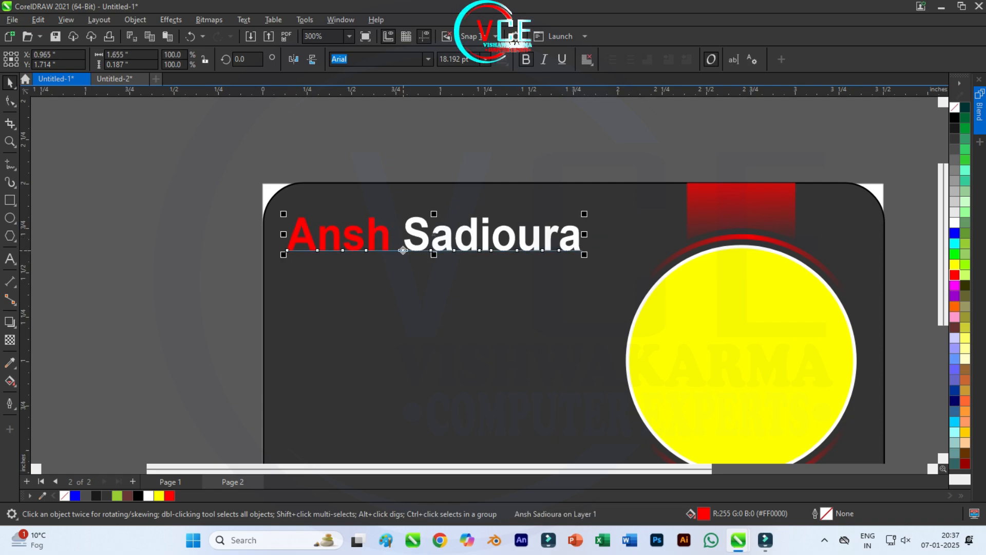
drag(493, 234, 495, 243)
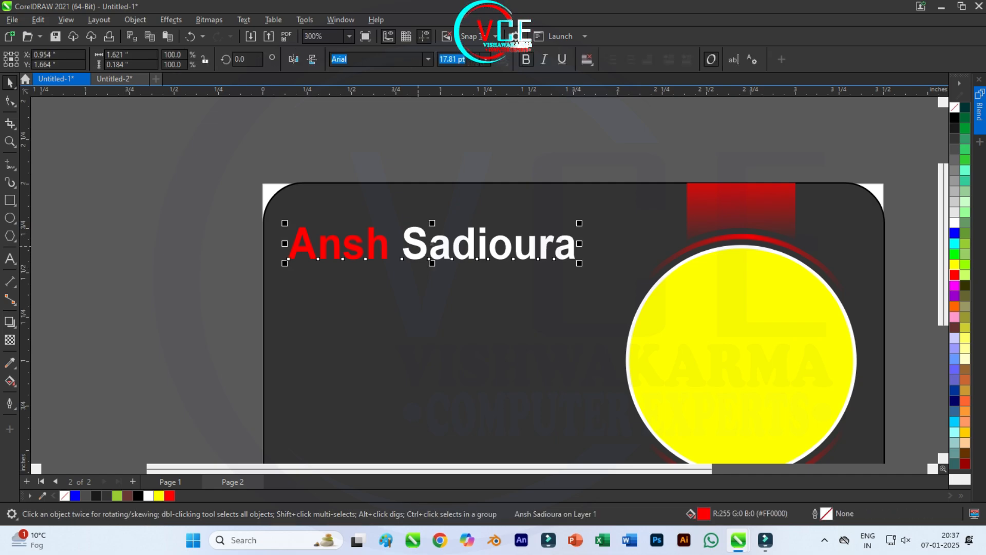
key(ctrl+z)
drag(429, 272, 426, 282)
right_click(427, 282)
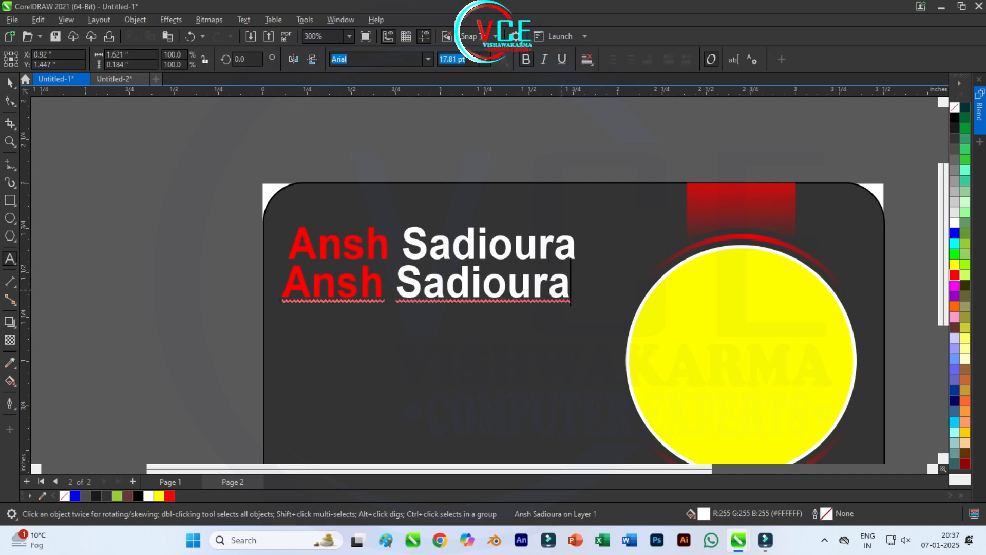
Step: Retype the duplicate line as 'Graphic Designer' and make it white, non-bold text
key(BackSpace)
key(BackSpace)
key(BackSpace)
key(BackSpace)
key(BackSpace)
key(BackSpace)
key(BackSpace)
key(BackSpace)
key(BackSpace)
key(BackSpace)
key(BackSpace)
key(BackSpace)
key(BackSpace)
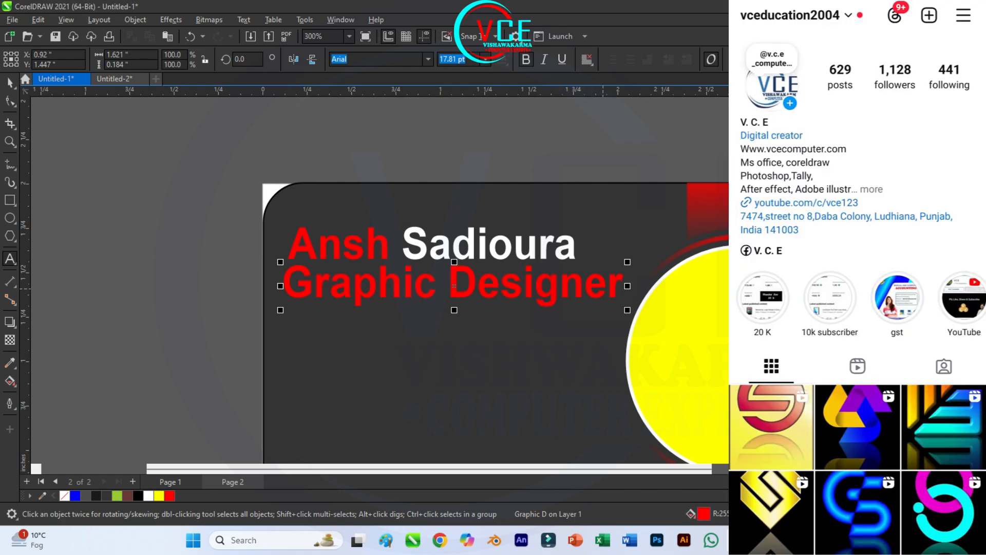
drag(624, 285, 283, 285)
click(955, 222)
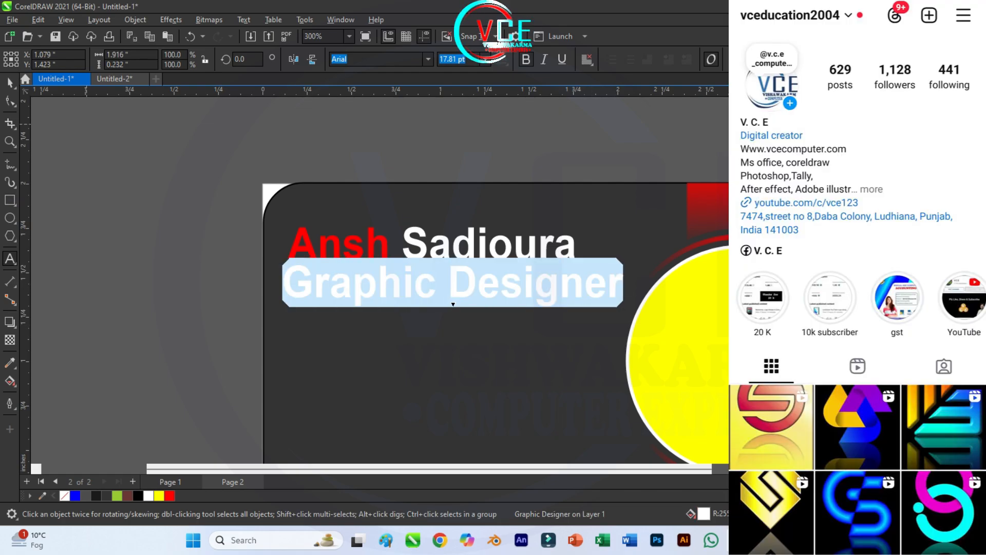
click(13, 86)
key(ctrl+b)
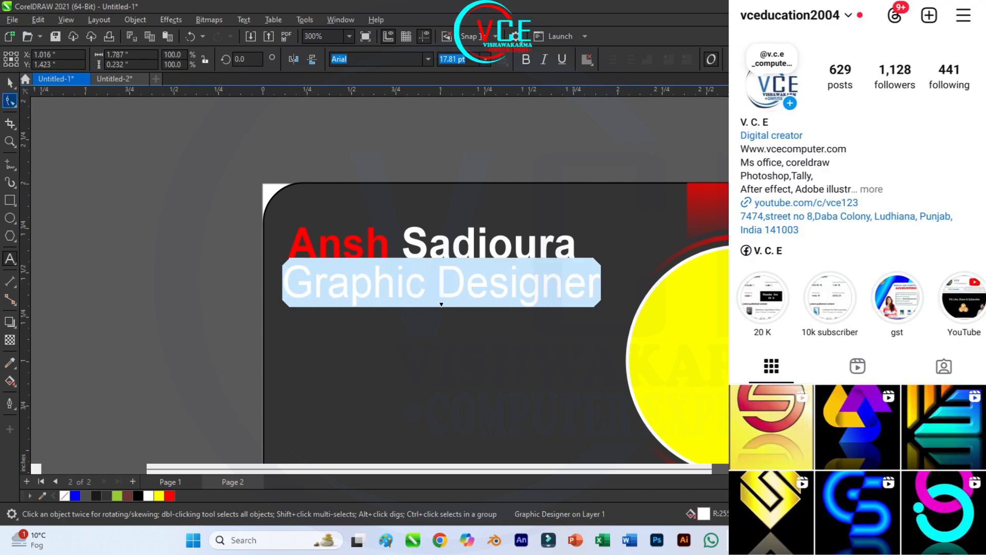
Step: Shrink the Graphic Designer subtitle and place it just under the name
click(10, 83)
drag(447, 286, 442, 298)
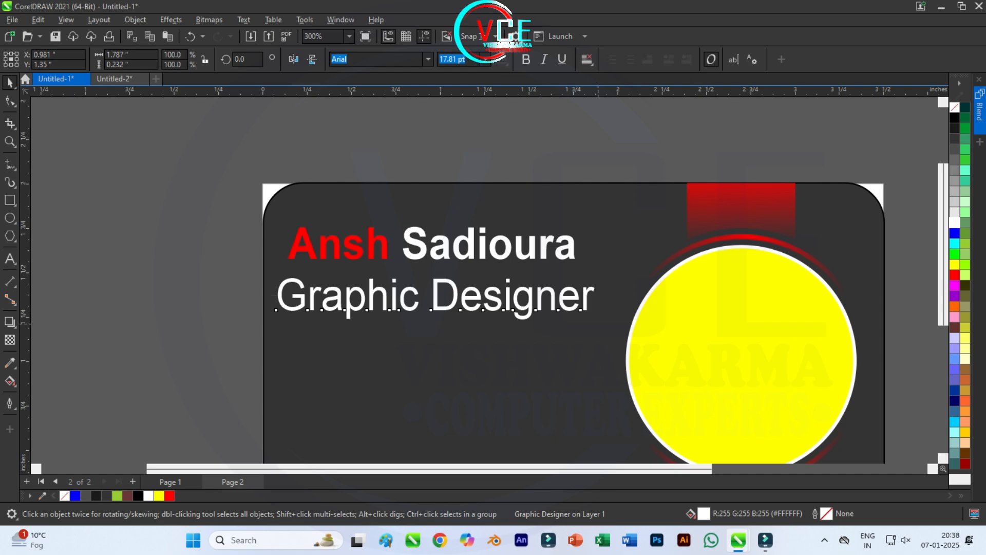
drag(598, 323, 469, 302)
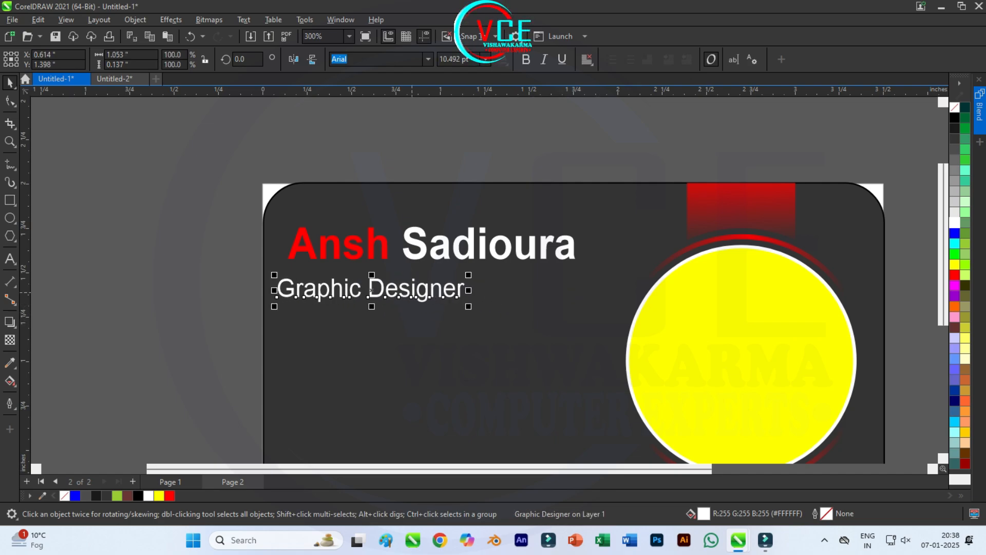
mouse_move(370, 289)
mouse_down()
mouse_move(386, 280)
mouse_move(378, 273)
mouse_up()
click(165, 248)
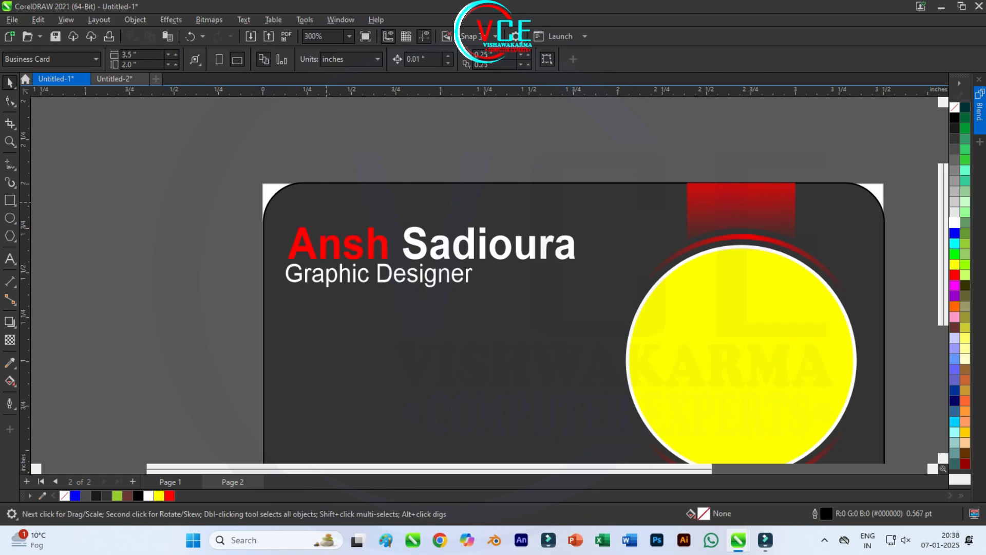
Step: Nudge the name line up slightly and bring the whole card back into view
click(342, 250)
click(338, 249)
key(Up)
key(Escape)
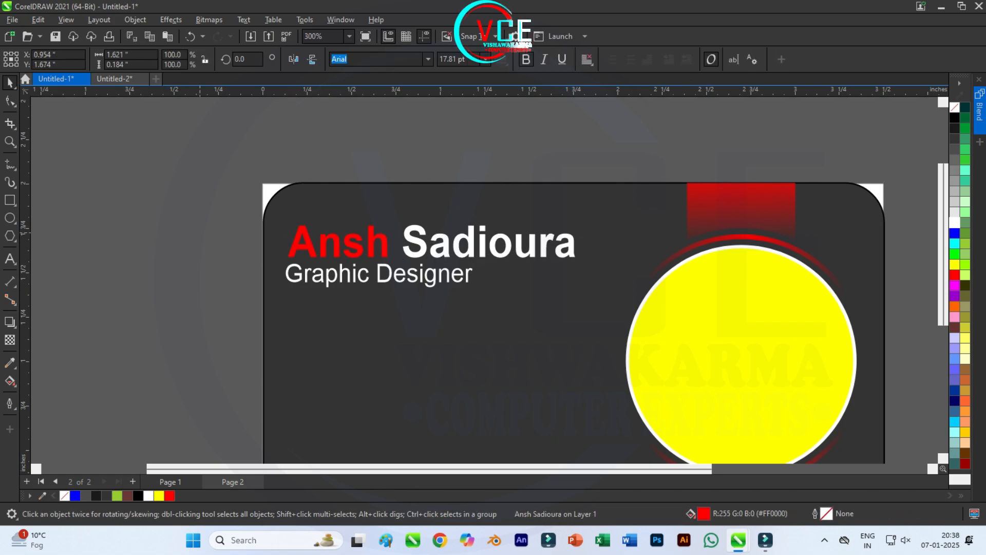
scroll(336, 254, down, 2)
drag(336, 254, 350, 212)
scroll(347, 268, up, 2)
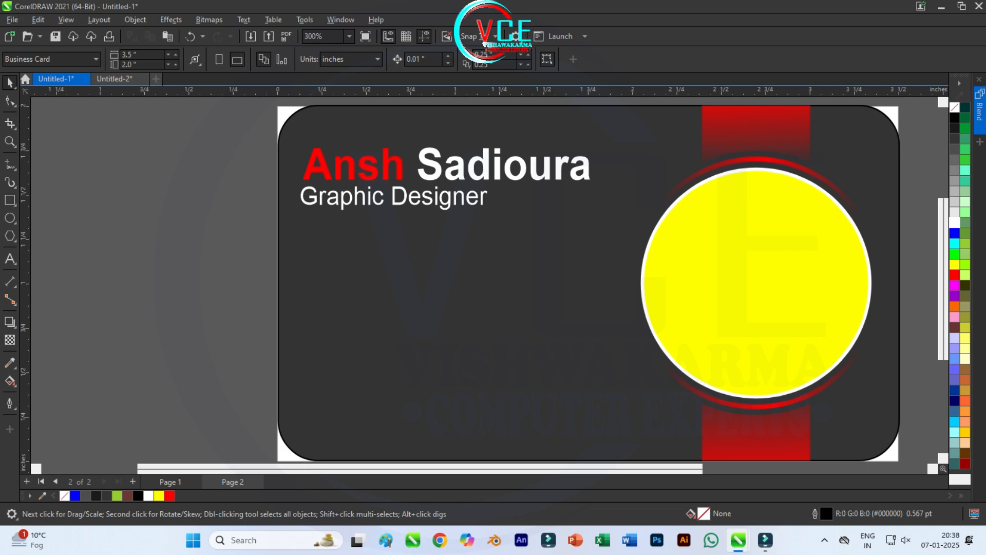
click(10, 218)
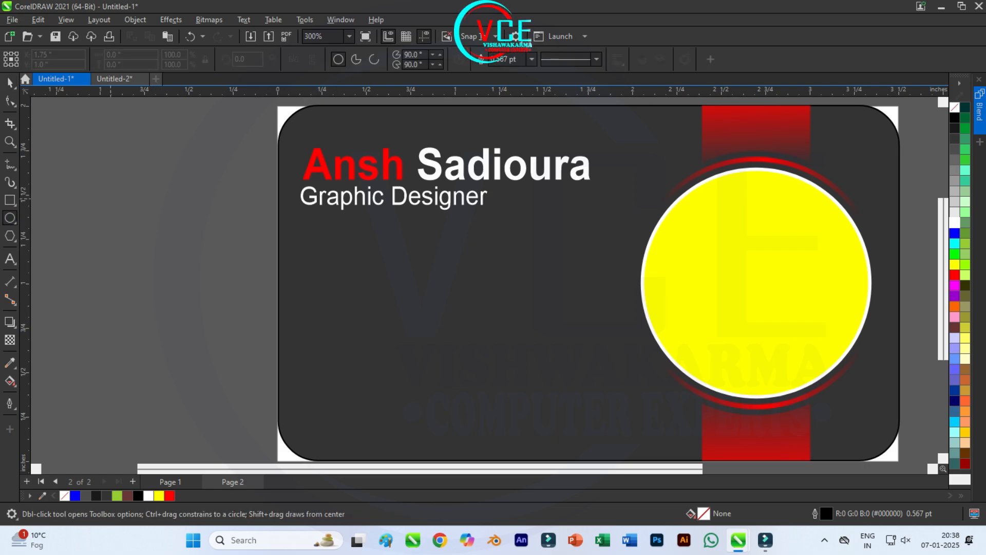
Step: Draw a small circle below the job title
scroll(160, 226, down, 3)
key(F10)
key(F7)
scroll(278, 236, up, 2)
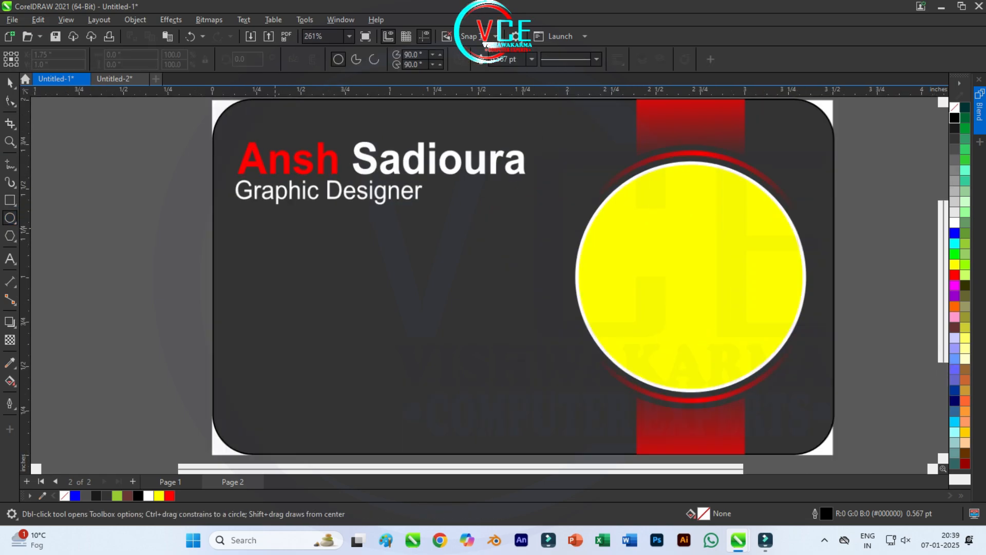
drag(255, 223, 279, 247)
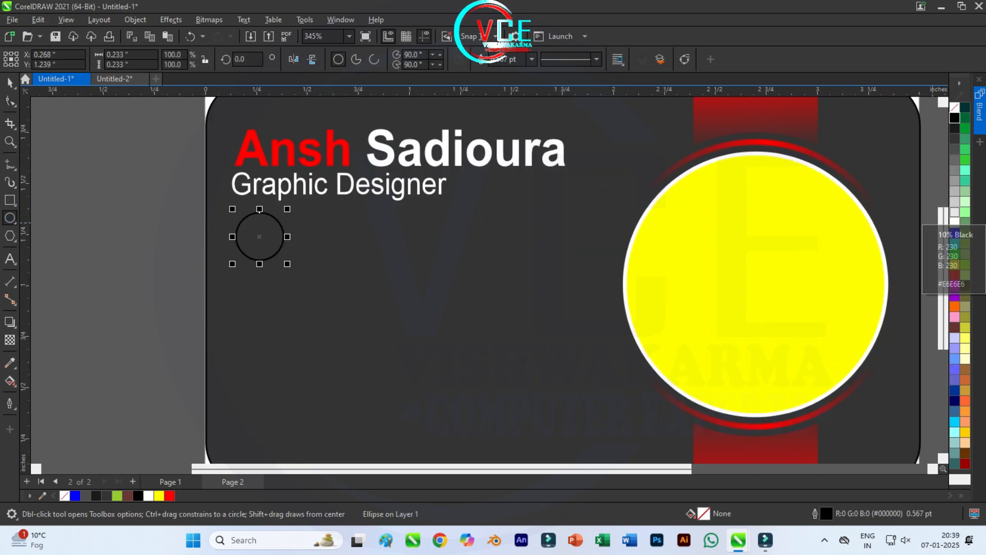
key(space)
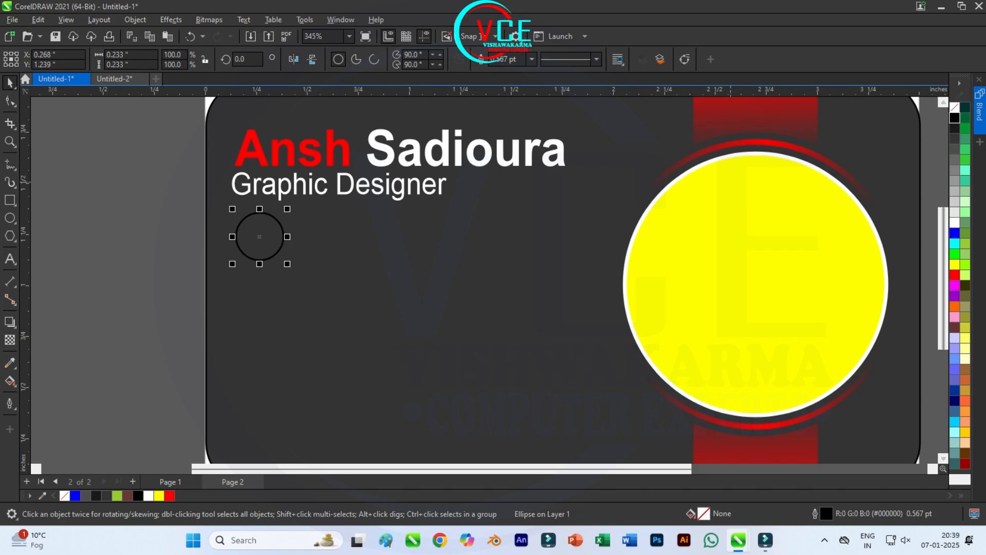
Step: Set the circle's outline to 2 pt and convert the outline to an object
click(531, 59)
click(511, 113)
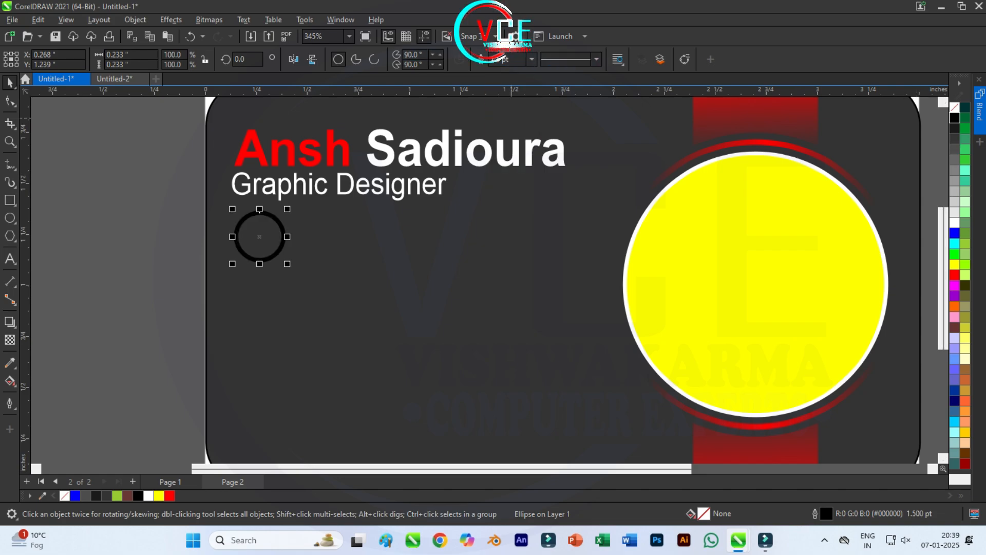
click(531, 59)
click(514, 122)
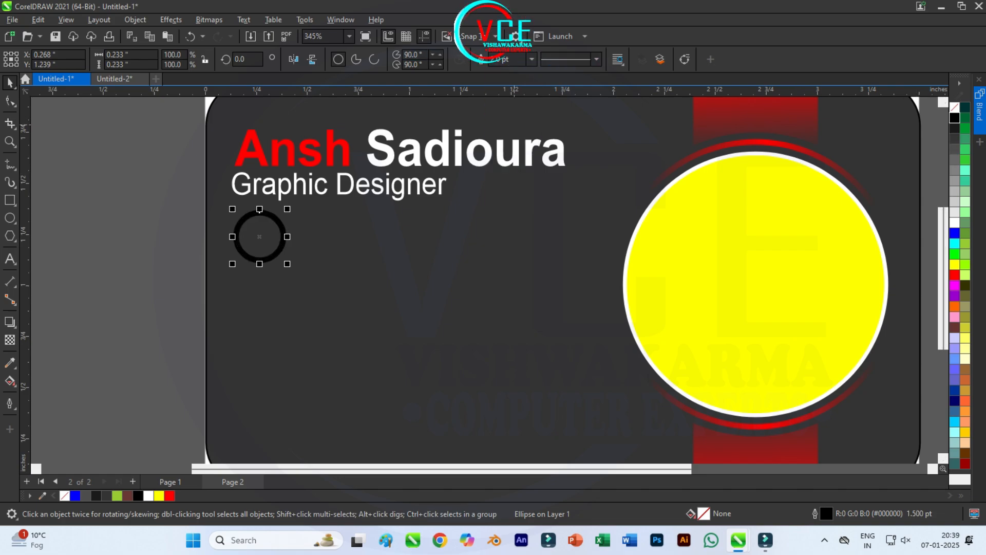
click(135, 20)
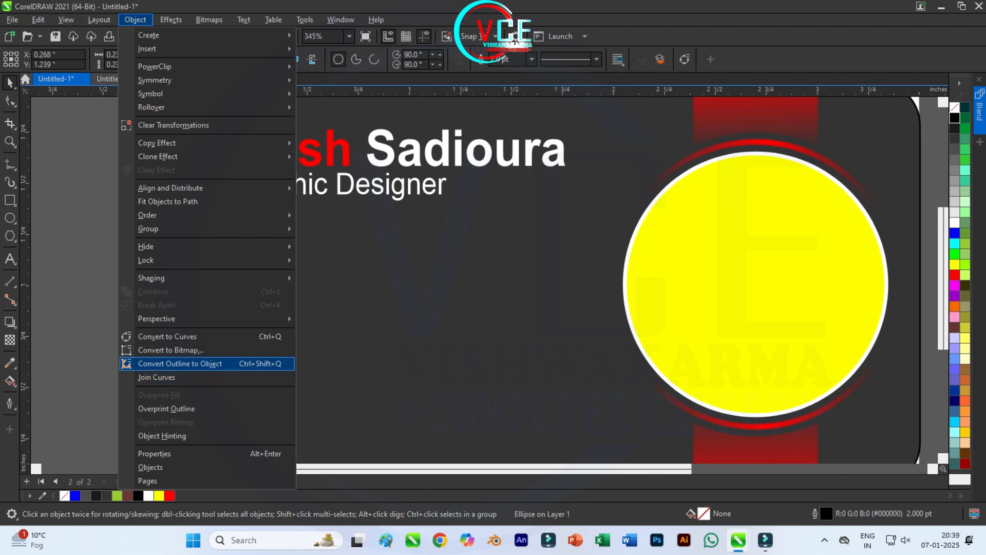
click(179, 363)
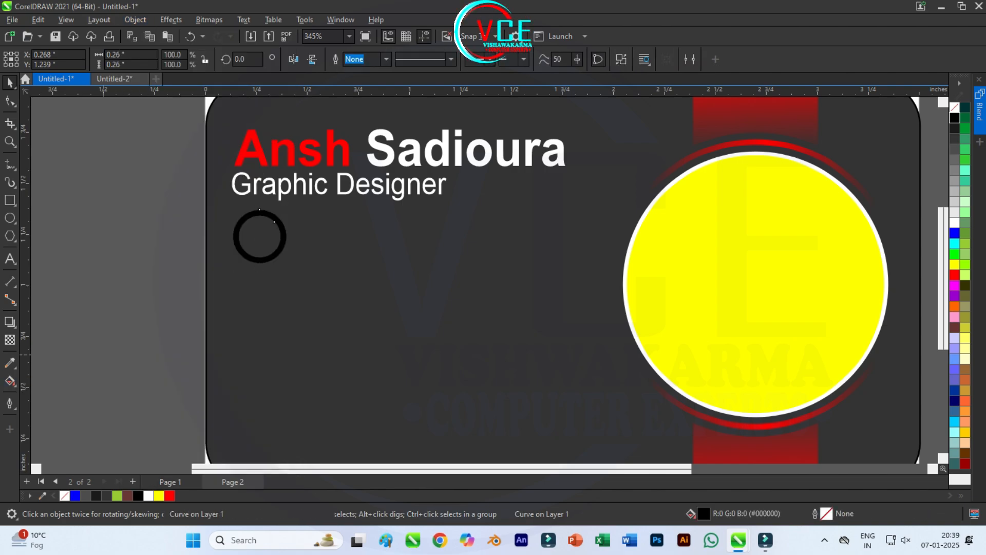
Step: Give the ring a fountain fill, trying elliptical and conical before reverting to linear
click(9, 380)
click(47, 59)
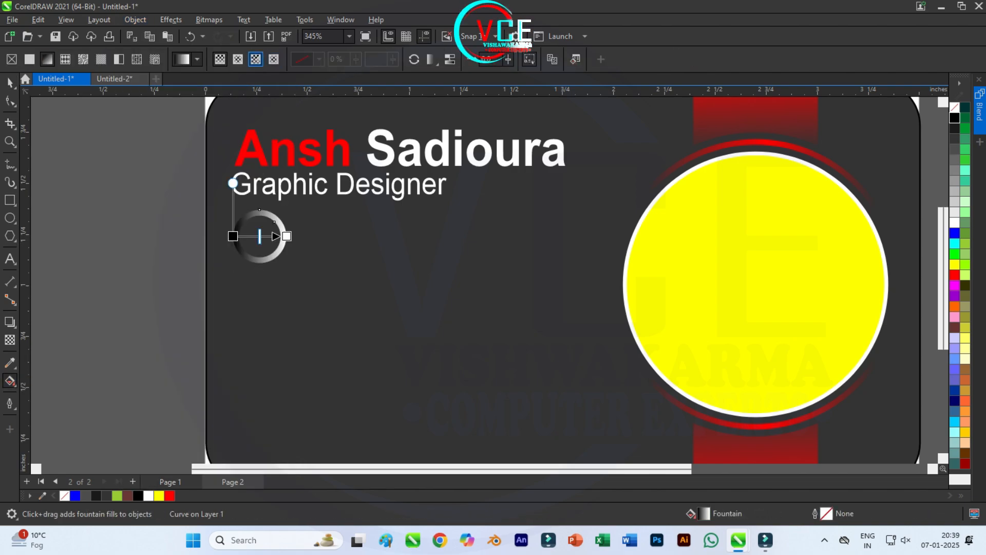
click(237, 59)
click(256, 59)
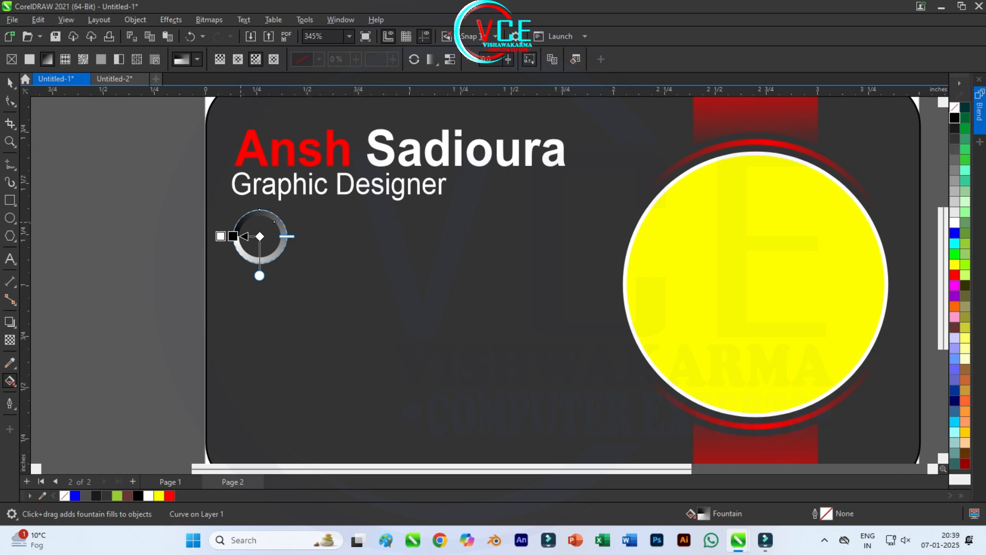
drag(222, 237, 293, 219)
key(ctrl+z)
key(ctrl+z)
key(ctrl+z)
Step: Position the red-to-dark-grey gradient across the ring, sampling dark grey for the black stop
drag(261, 265, 240, 244)
drag(293, 220, 284, 226)
click(289, 239)
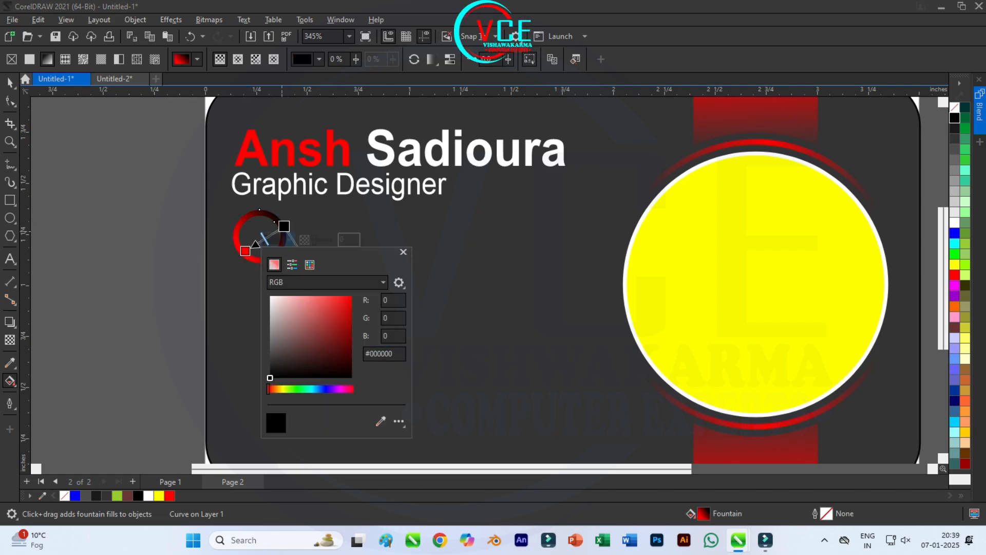
click(437, 341)
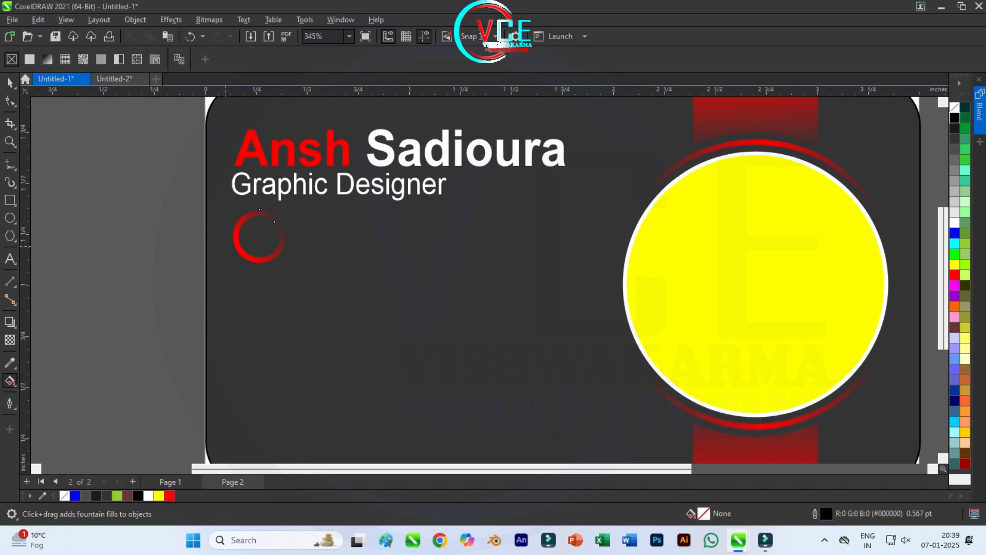
mouse_move(244, 251)
mouse_down()
mouse_move(224, 258)
mouse_move(241, 255)
mouse_up()
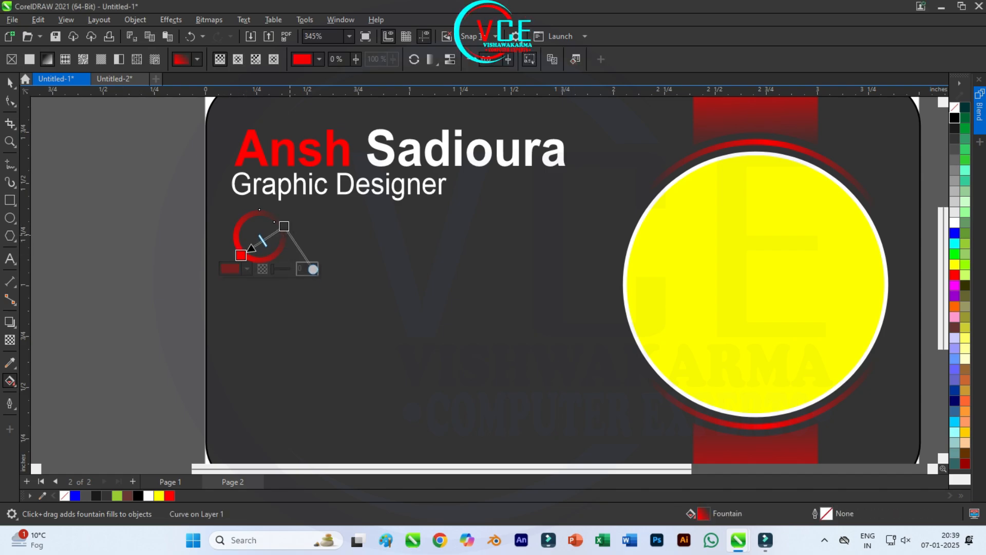
drag(313, 269, 306, 266)
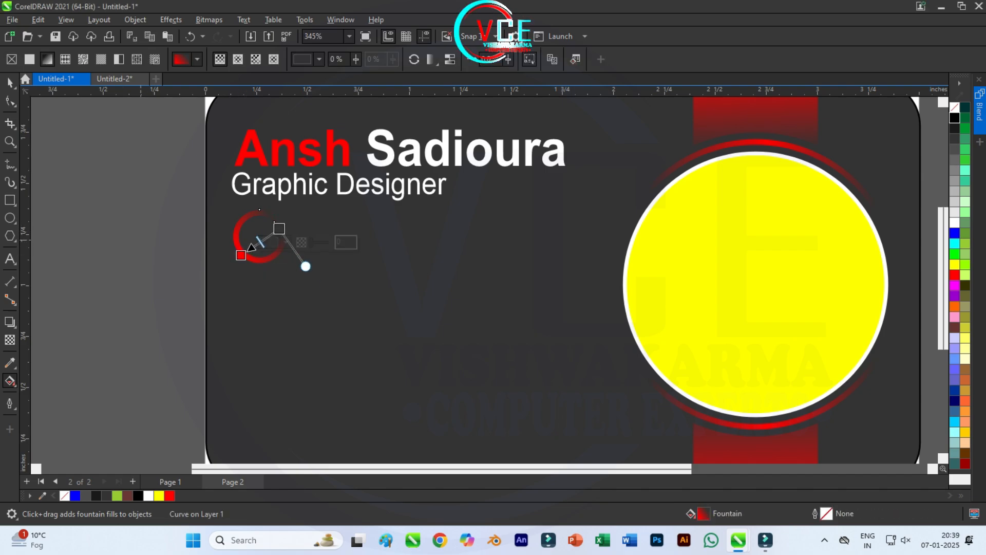
click(141, 240)
scroll(166, 124, down, 2)
scroll(176, 129, up, 1)
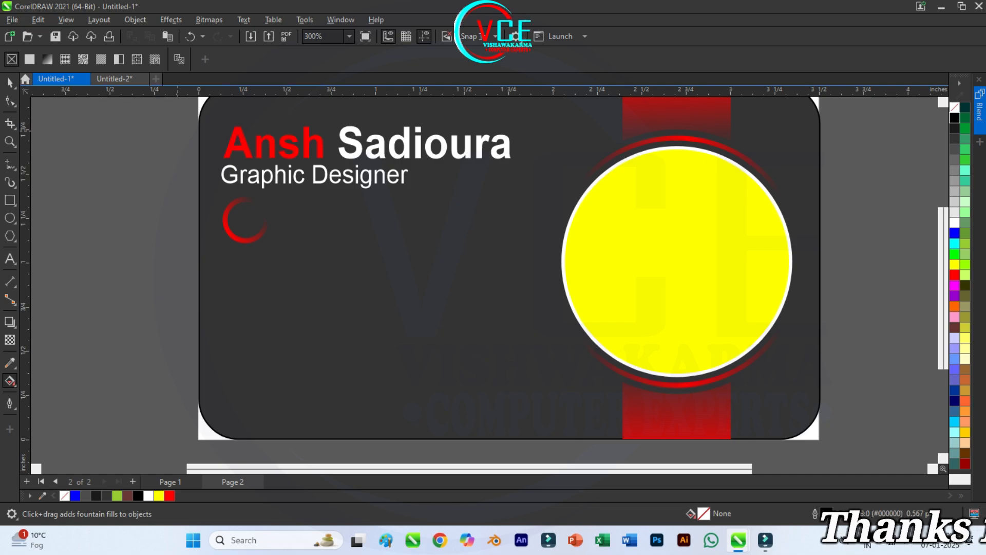
click(227, 223)
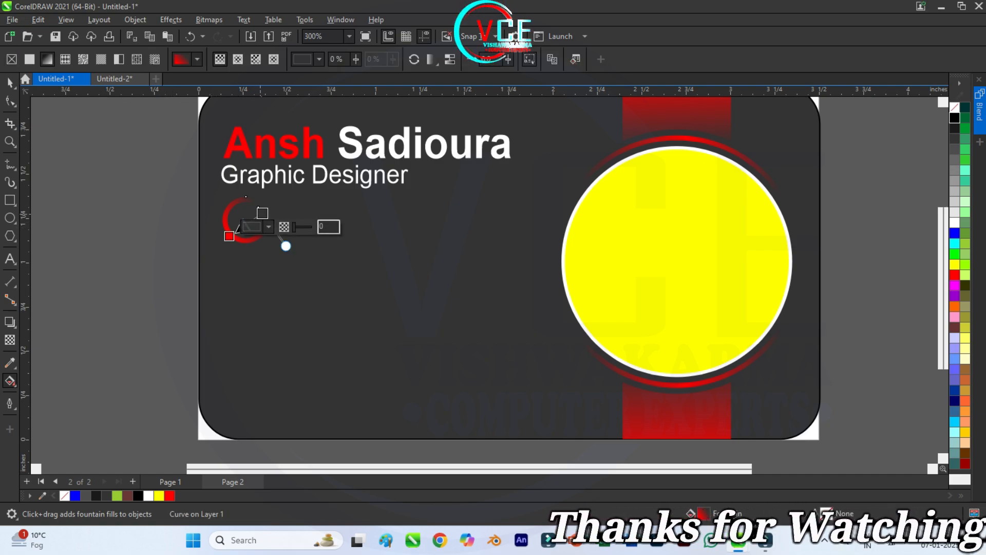
drag(261, 214, 266, 211)
click(120, 223)
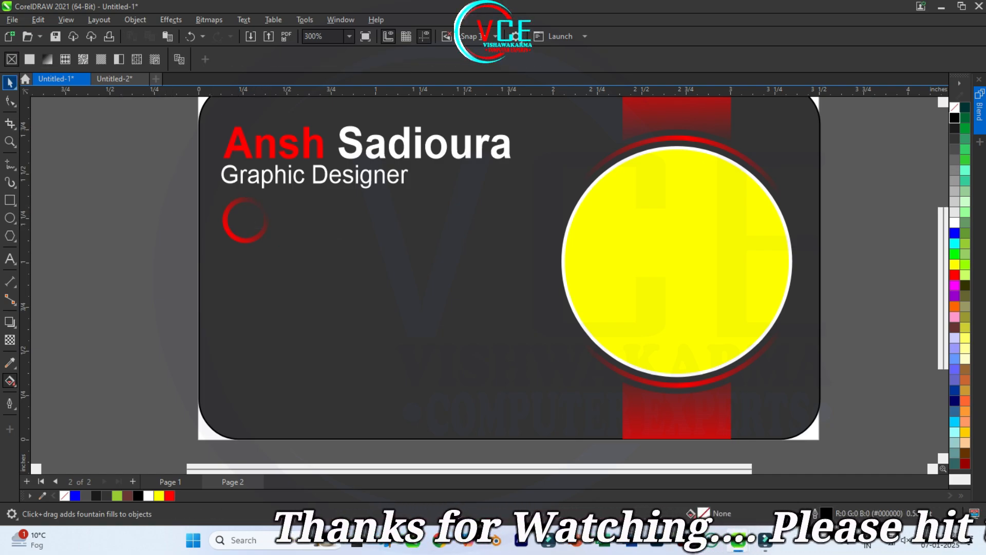
Step: Drag a copy of the red ring below the original
click(9, 83)
click(245, 220)
drag(245, 220, 245, 278)
Step: Repeat the copy twice for four rings, then scale them down to tighten spacing
key(ctrl+d)
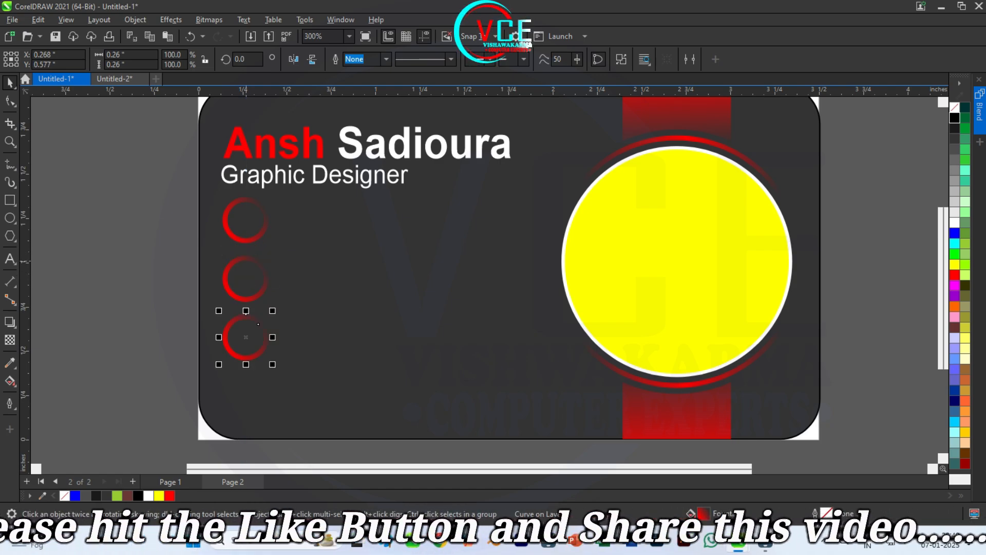
key(ctrl+d)
click(157, 250)
scroll(157, 250, down, 2)
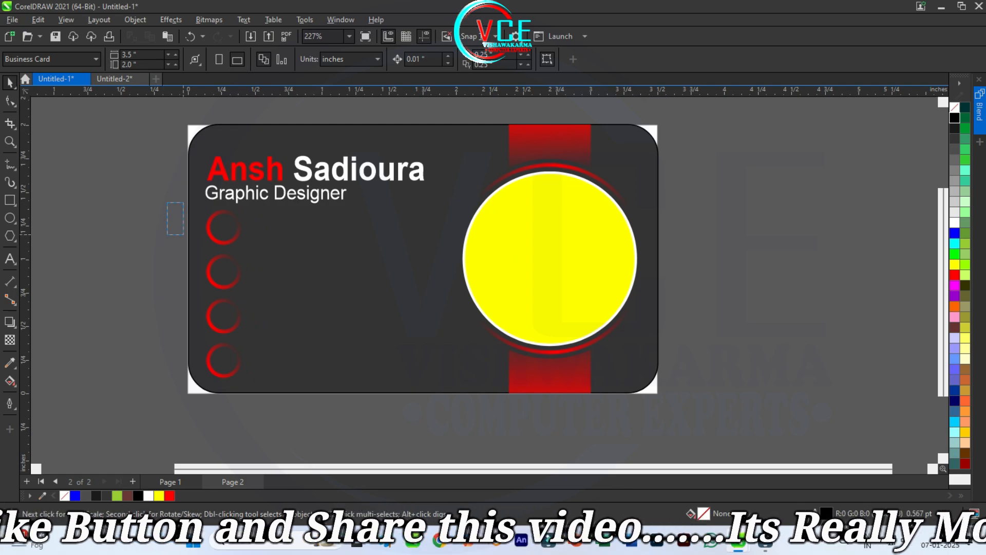
drag(183, 235, 240, 356)
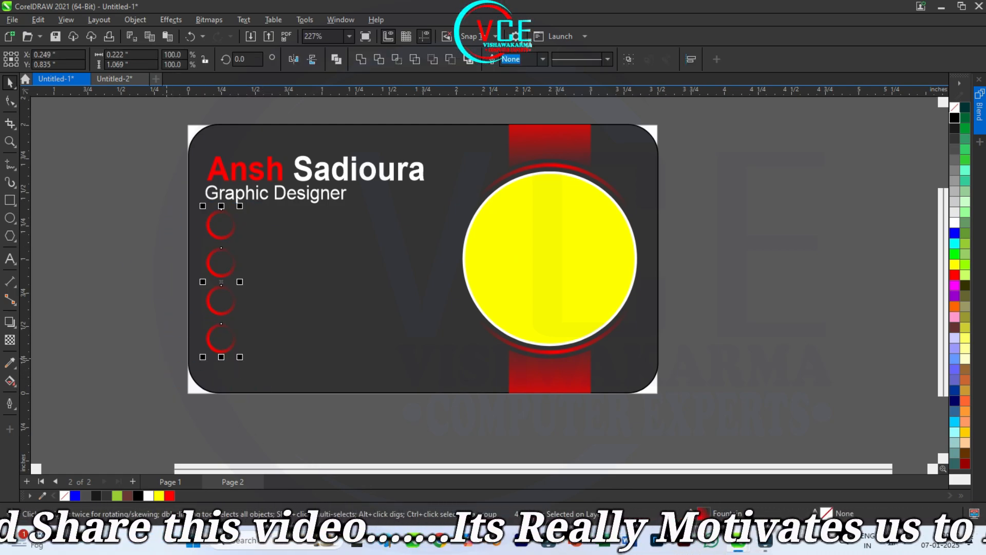
key(Escape)
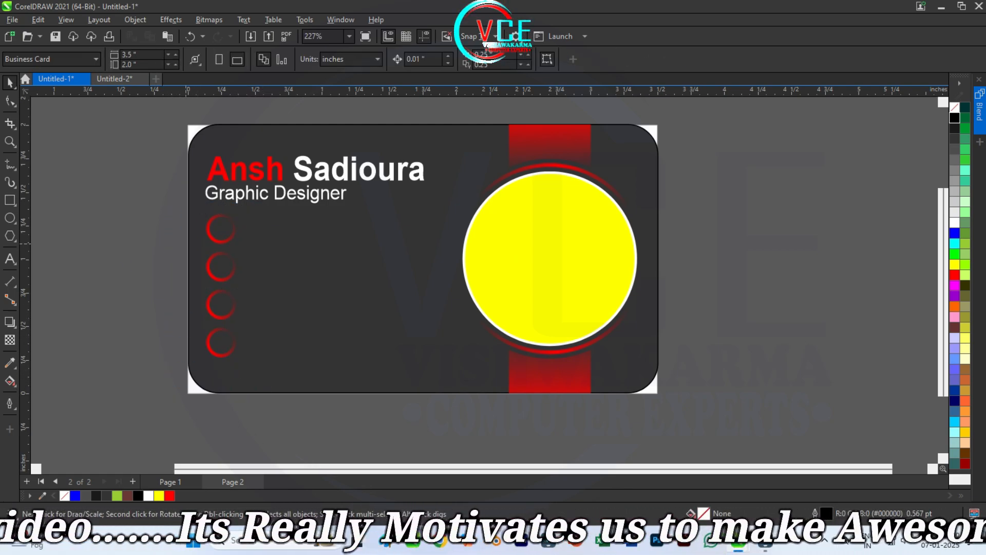
Step: Shift the four rings and the name and job title slightly right
drag(220, 302, 247, 370)
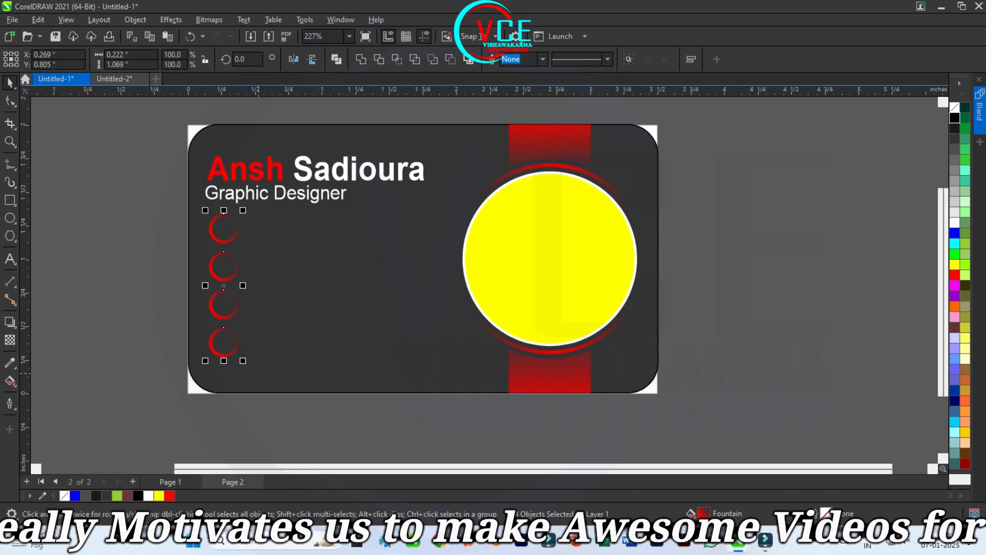
key(Right)
key(Right)
key(Right)
drag(148, 121, 446, 226)
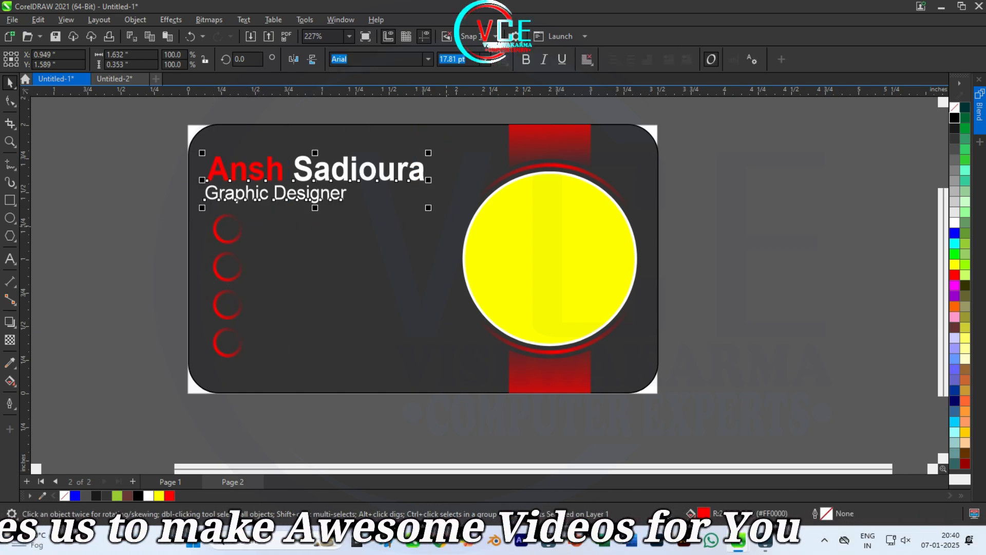
key(Right)
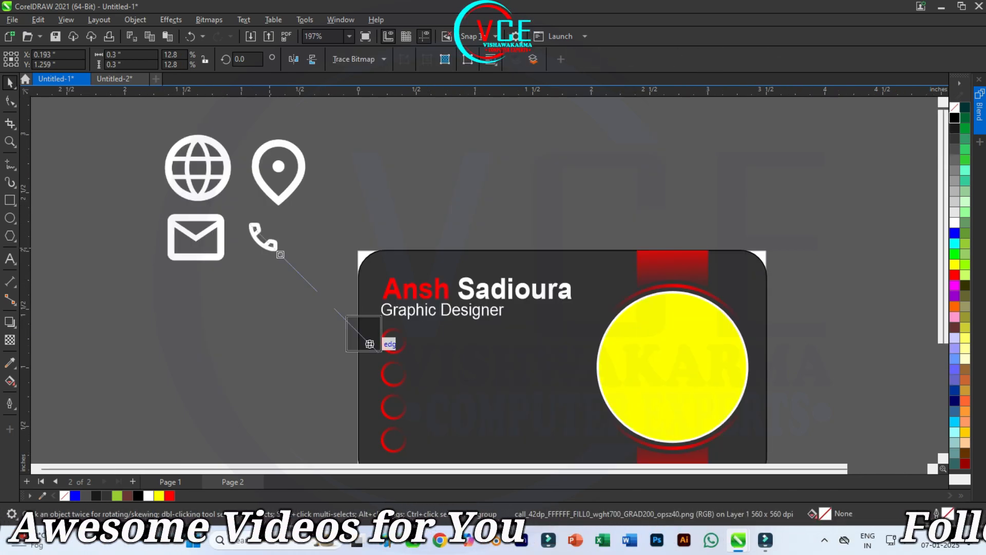
Step: Shrink the phone icon and centre it in the top ring
drag(370, 341, 375, 346)
scroll(381, 365, up, 3)
scroll(440, 366, up, 3)
drag(446, 370, 373, 340)
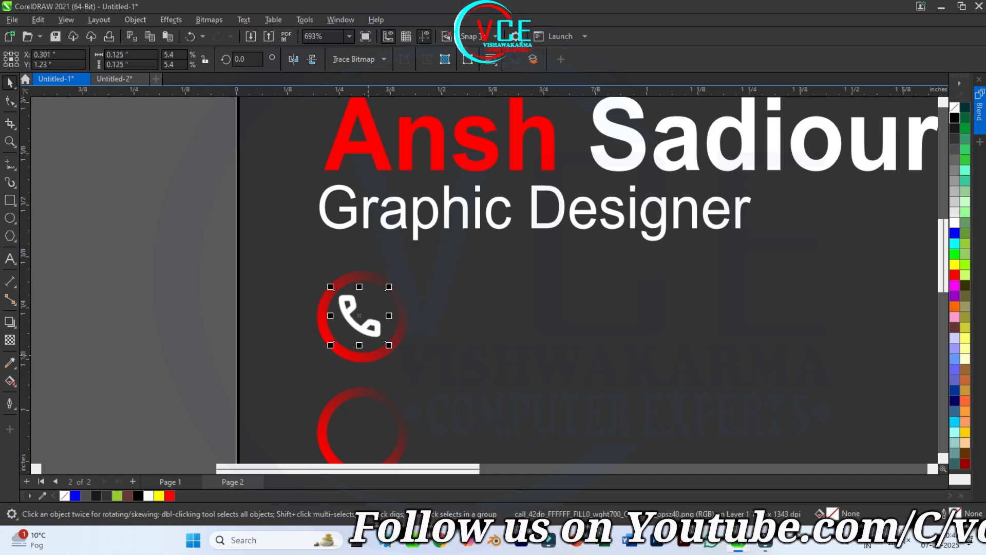
scroll(374, 346, down, 2)
scroll(275, 232, down, 6)
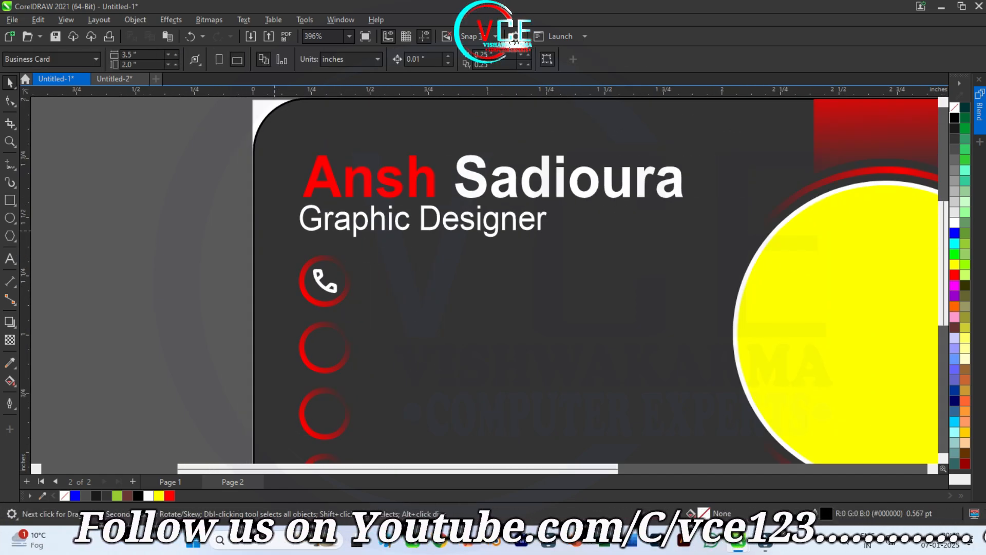
Step: Move the mail icon onto the card and shrink it into the second ring
drag(134, 168, 294, 239)
scroll(294, 240, up, 3)
scroll(291, 263, up, 1)
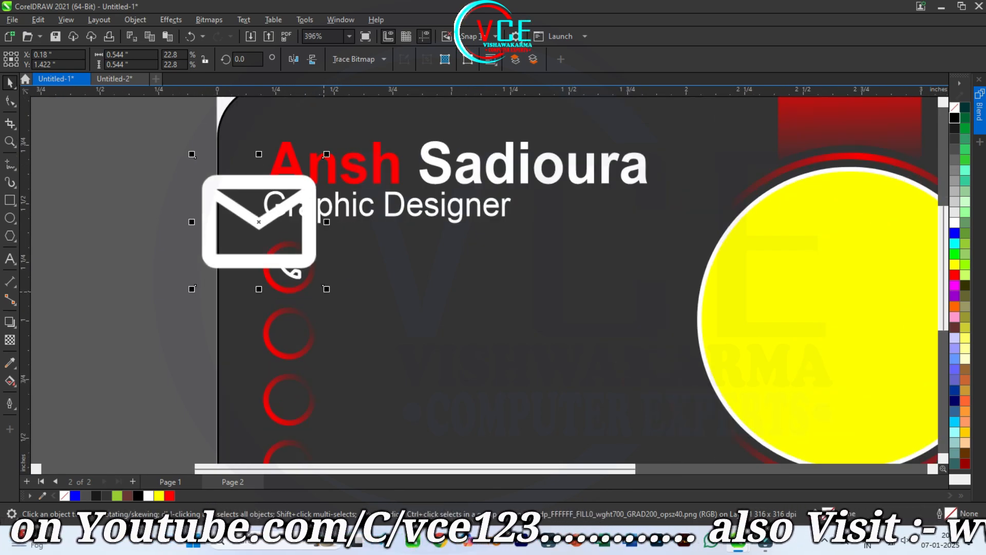
drag(323, 289, 286, 335)
key(Escape)
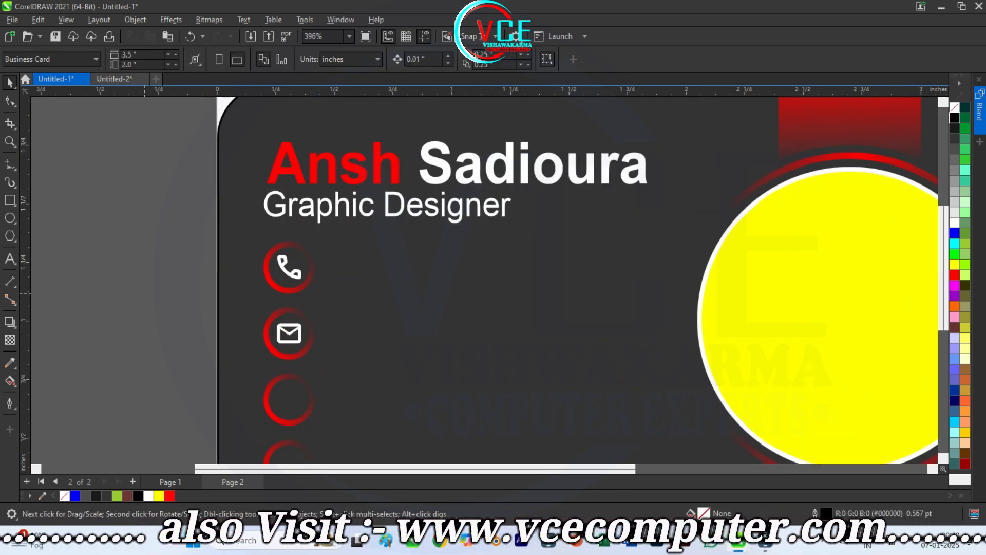
Step: Place the location-pin icon in the third ring, sized to fit
scroll(306, 289, down, 3)
drag(182, 118, 297, 344)
scroll(297, 345, up, 4)
scroll(298, 342, up, 1)
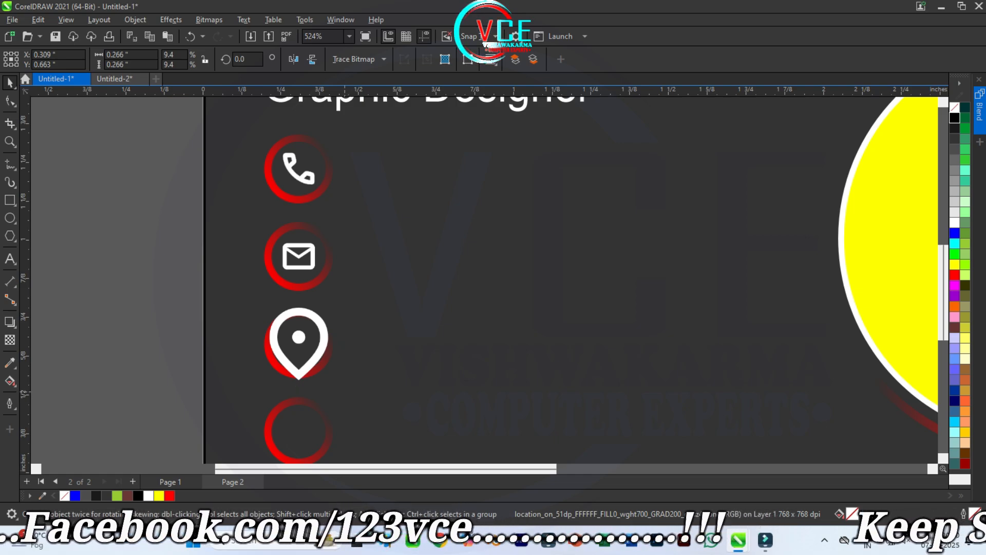
drag(344, 390, 323, 367)
scroll(278, 313, down, 2)
key(Escape)
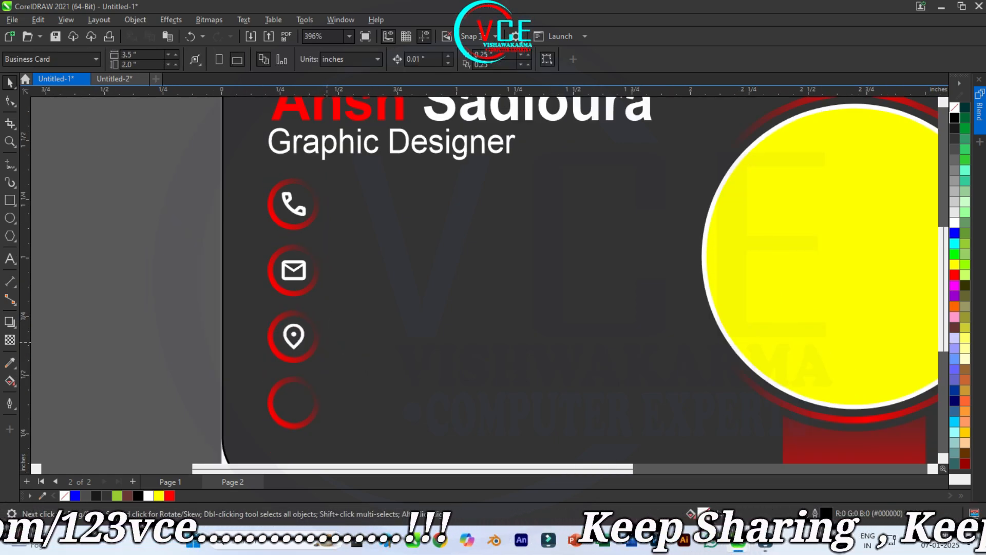
click(293, 337)
scroll(295, 339, up, 6)
drag(348, 361, 357, 370)
click(442, 343)
scroll(442, 342, down, 15)
Step: Bring the globe icon onto the card's left side into the fourth ring
drag(240, 146, 358, 321)
scroll(384, 331, up, 3)
scroll(357, 321, up, 3)
scroll(368, 328, up, 3)
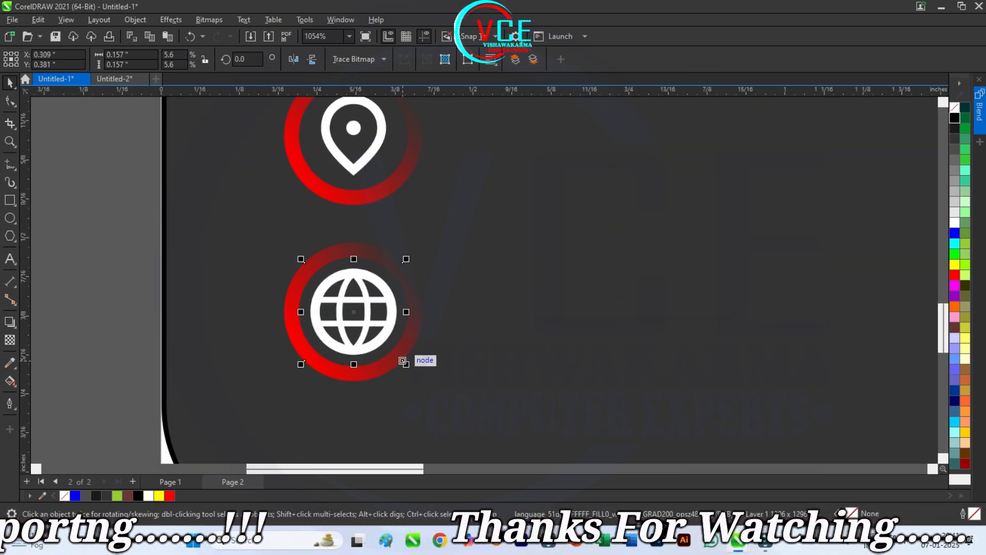
key(Escape)
scroll(312, 345, down, 6)
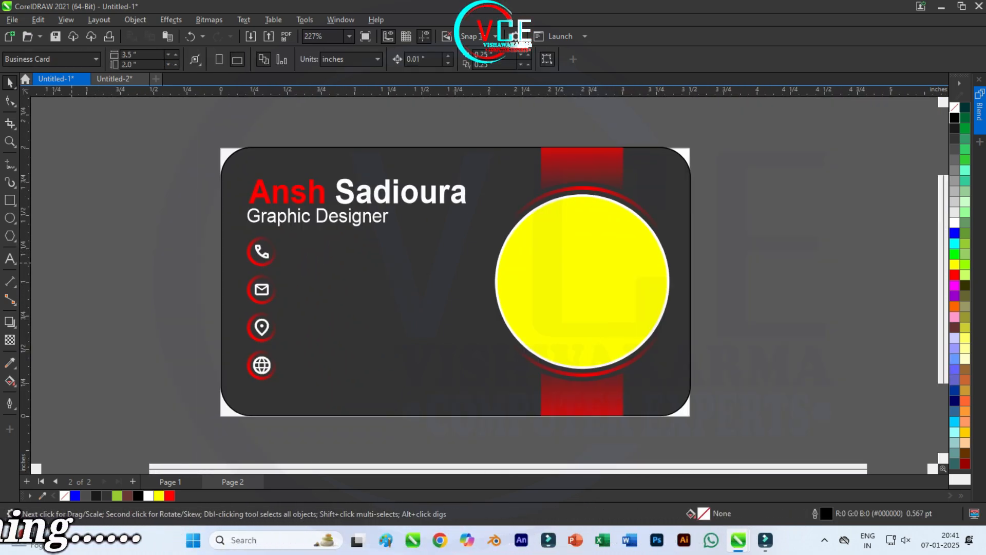
Step: Draw a straight horizontal line to the right of the phone icon
click(9, 165)
scroll(145, 267, up, 1)
drag(312, 262, 386, 263)
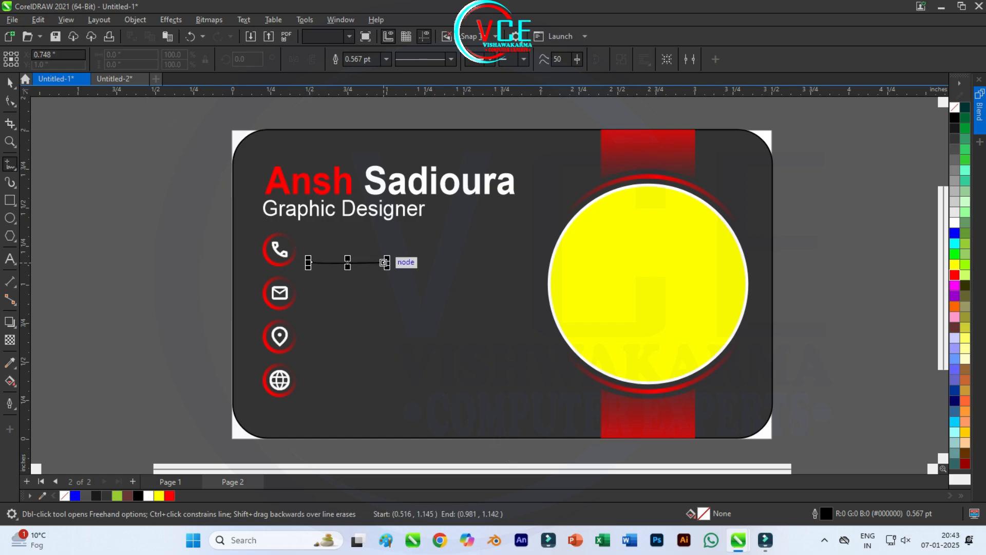
key(ctrl+z)
click(311, 263)
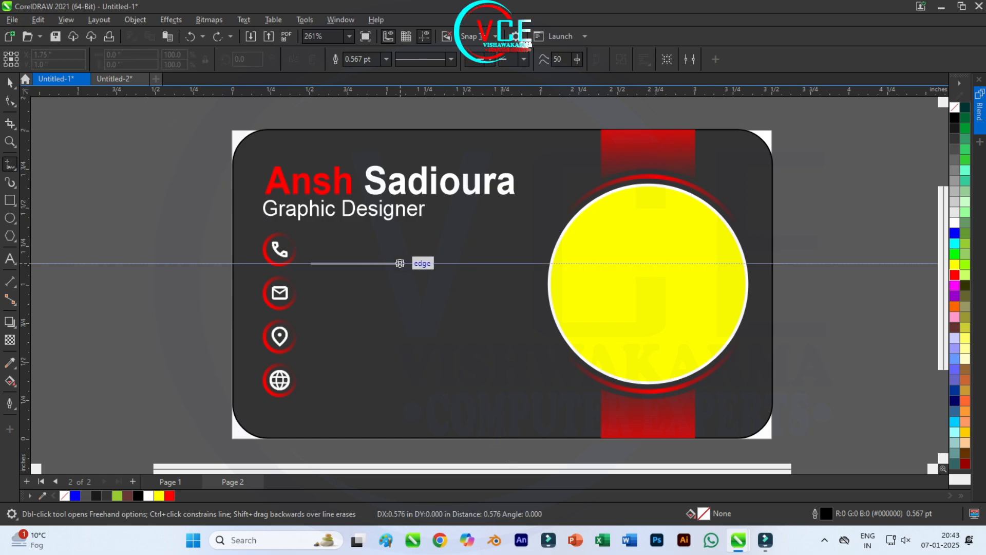
click(417, 263)
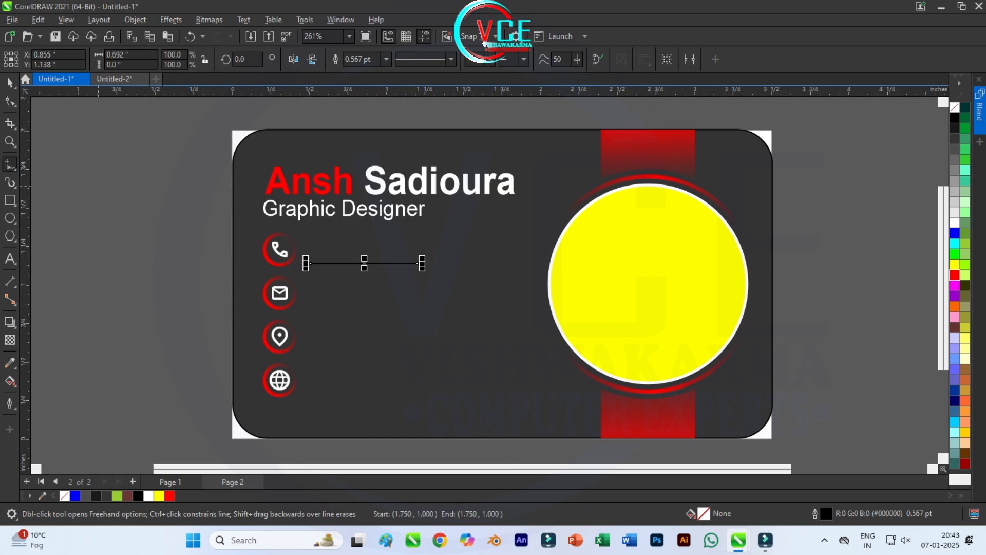
Step: Set the line's outline width to 1.5 pt and shorten it from the right
click(387, 59)
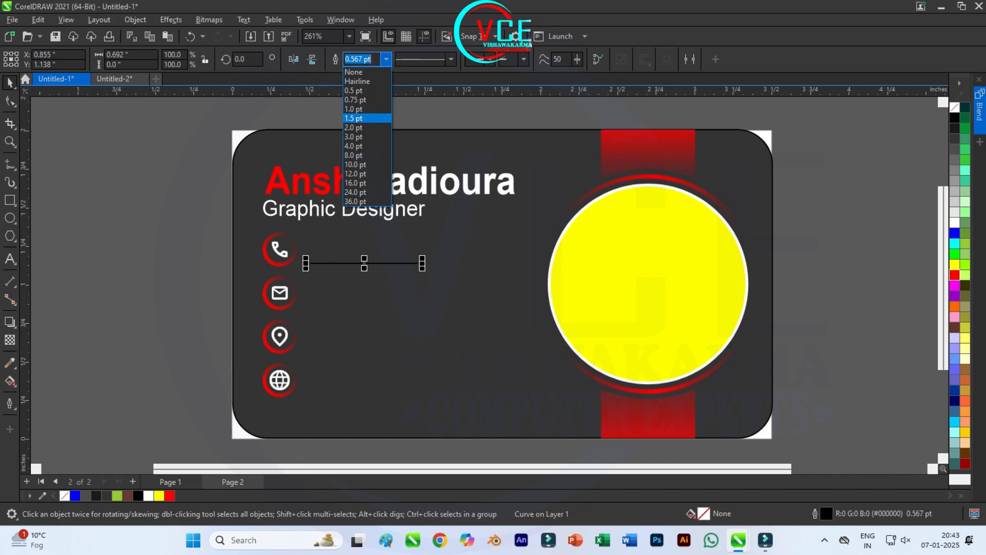
click(368, 99)
text(1)
key(Return)
click(387, 59)
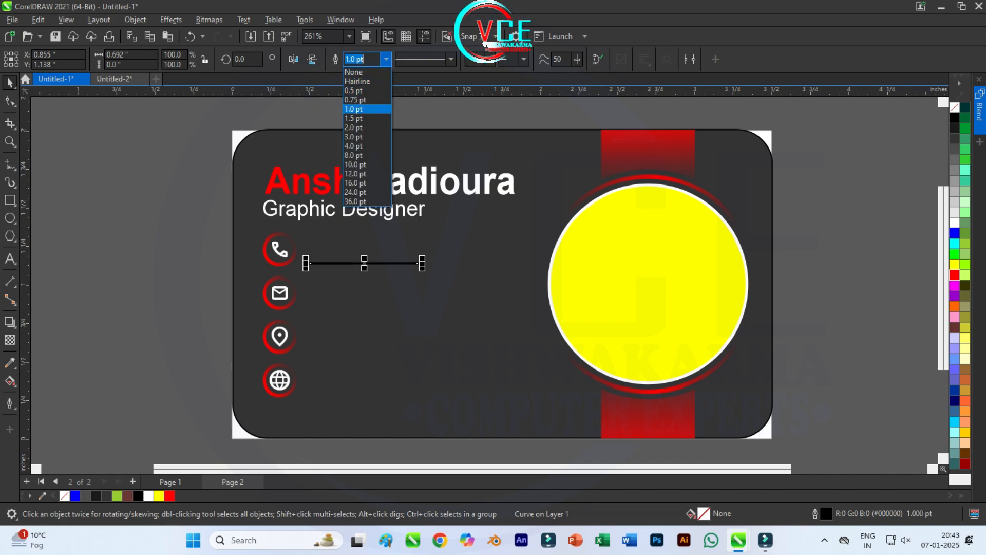
click(366, 123)
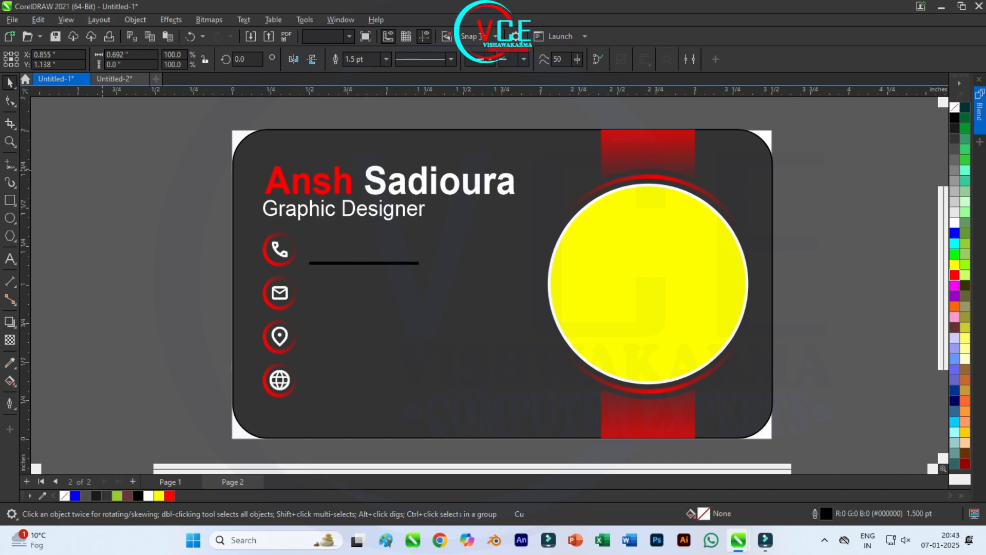
scroll(345, 270, up, 1)
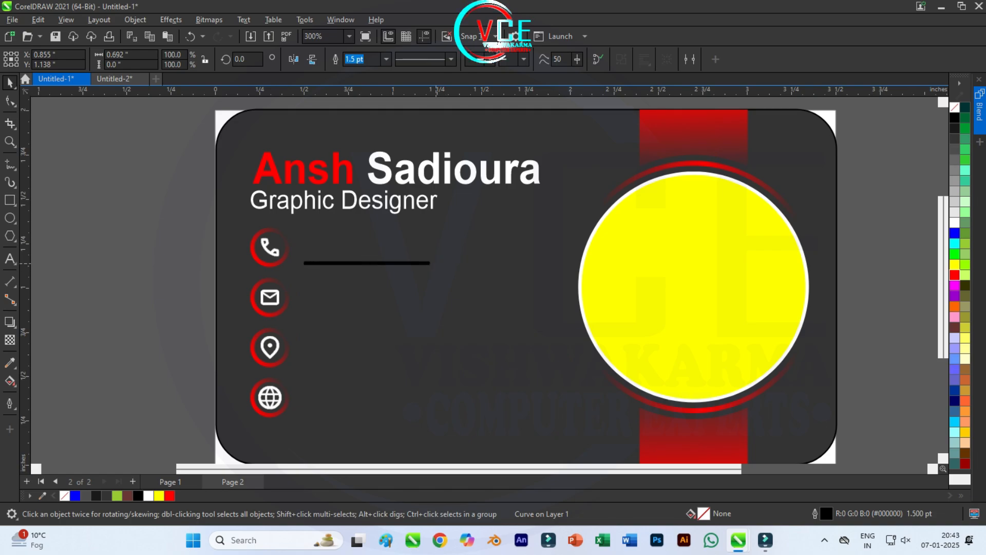
drag(430, 263, 367, 263)
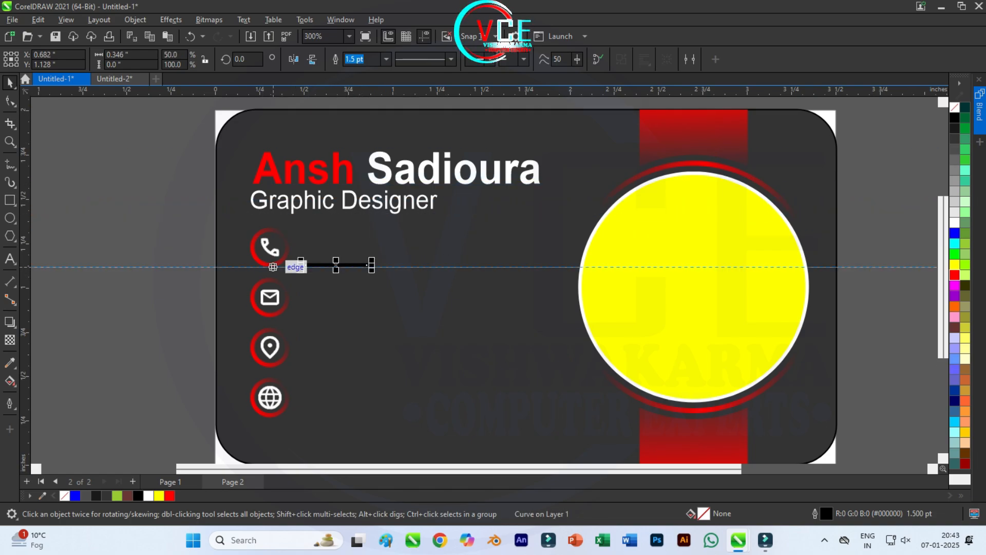
Step: Nudge the line onto a horizontal guide, delete the guide, and colour the line red
drag(269, 267, 269, 267)
scroll(289, 249, up, 2)
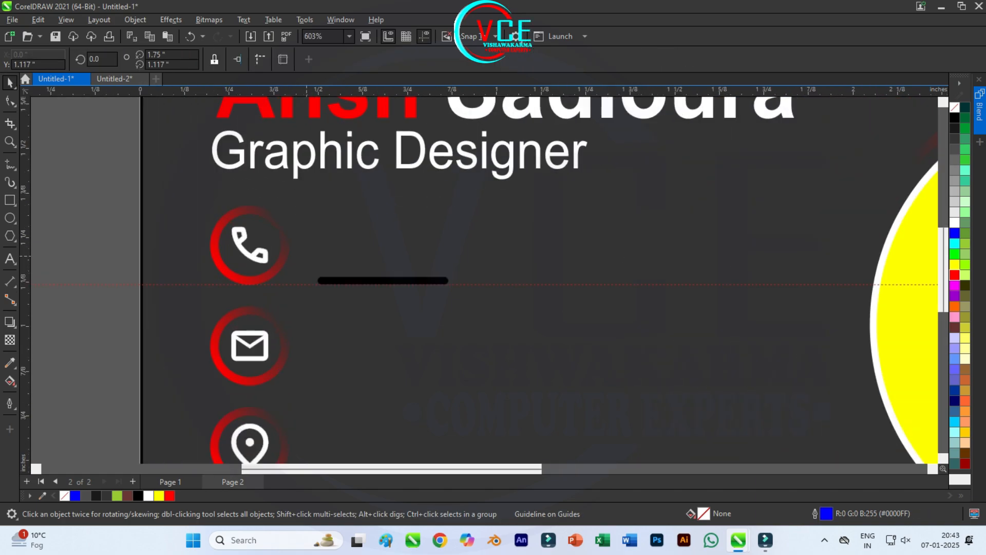
click(332, 280)
key(Up)
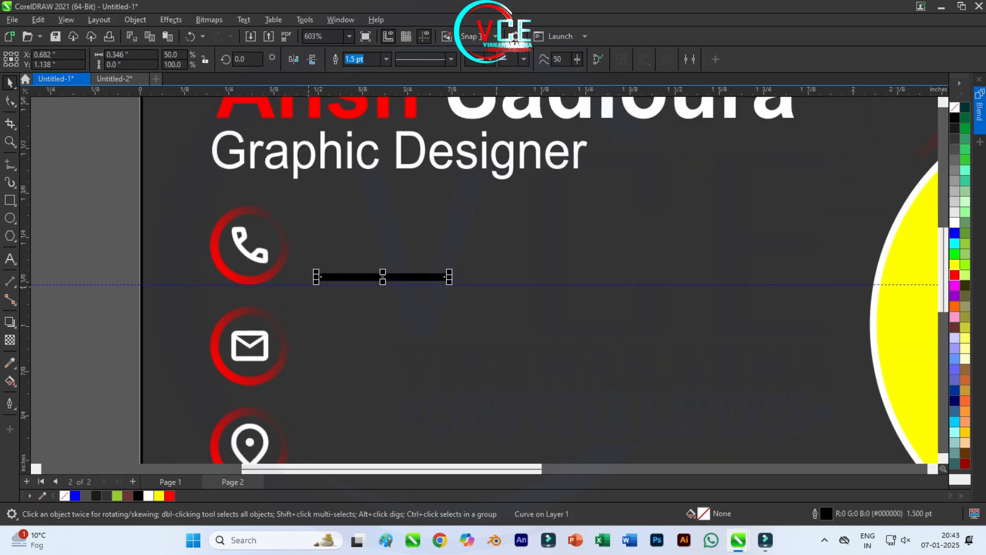
double_click(310, 285)
key(Delete)
click(317, 277)
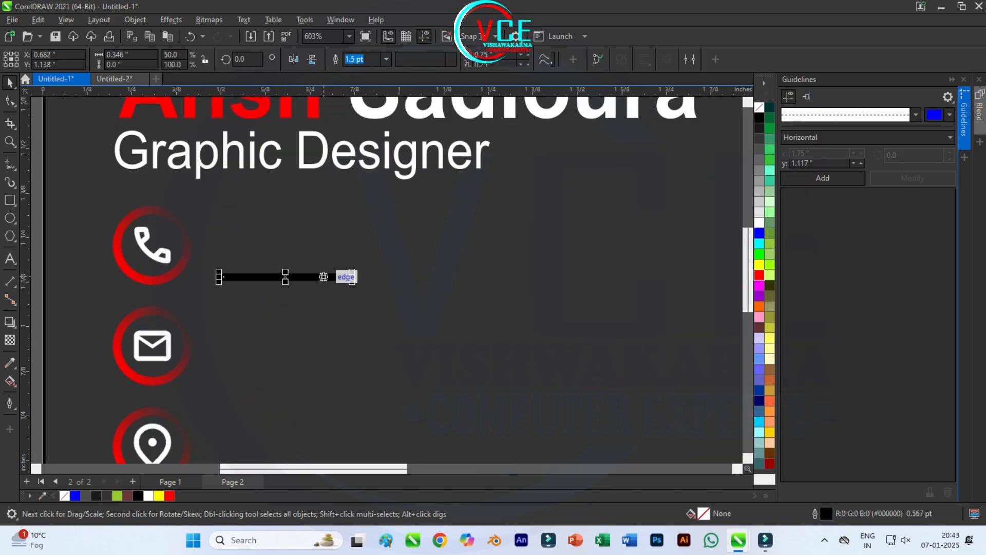
click(963, 79)
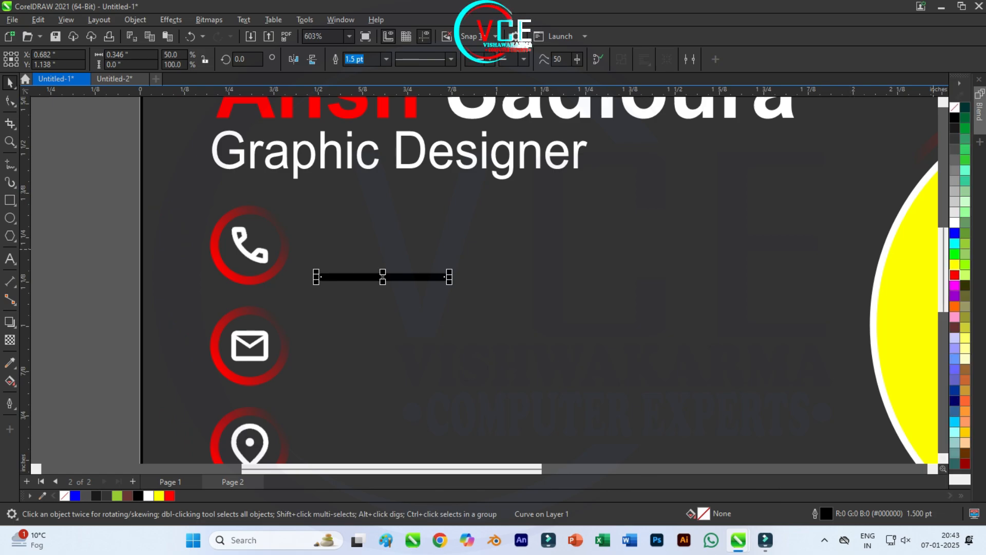
click(955, 276)
right_click(954, 275)
Step: Make the line's outline red and add a mirrored white copy to its right
click(925, 282)
drag(304, 280, 329, 292)
right_click(329, 291)
click(954, 223)
scroll(916, 231, down, 1)
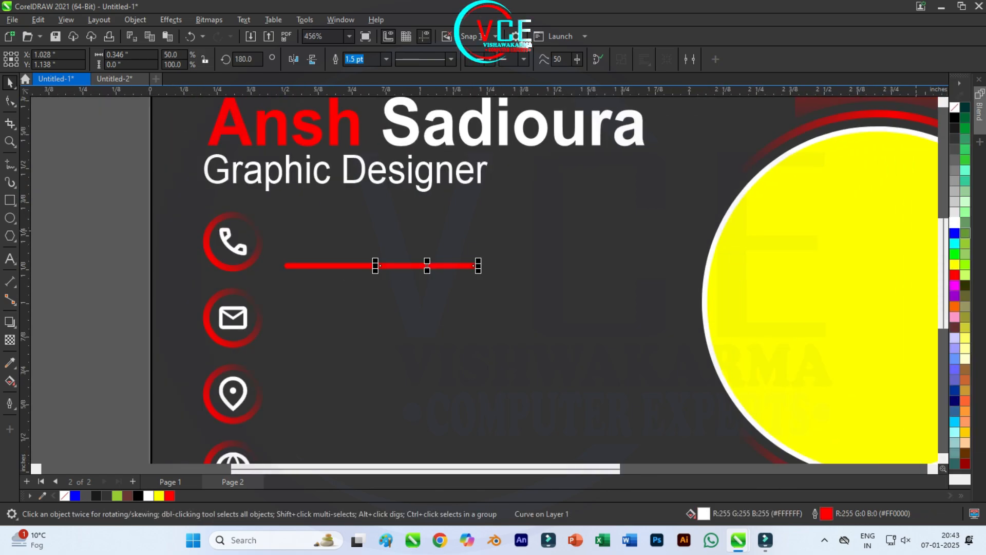
right_click(955, 224)
click(925, 234)
click(817, 252)
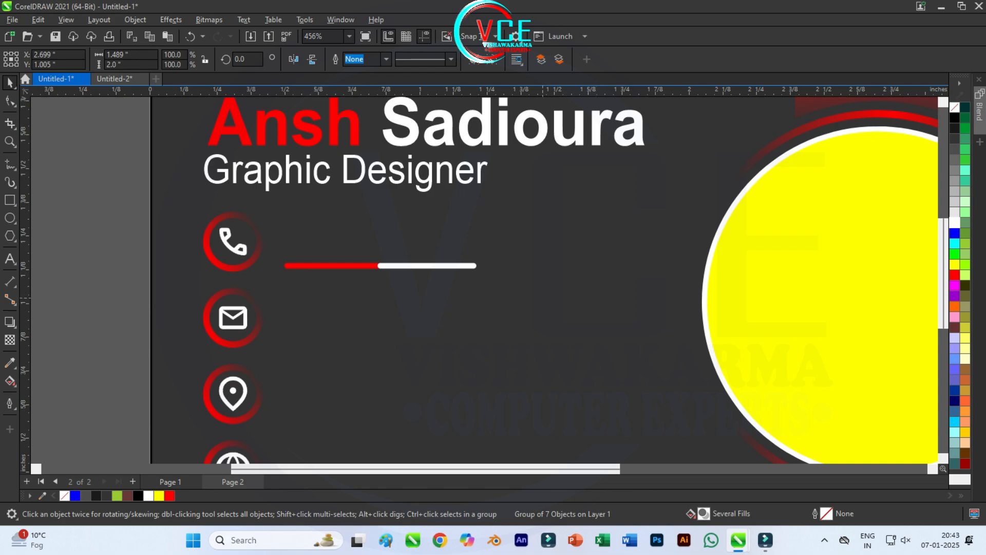
Step: Add two guides from the ruler for the lower icon rows
drag(537, 299, 296, 241)
scroll(293, 154, down, 1)
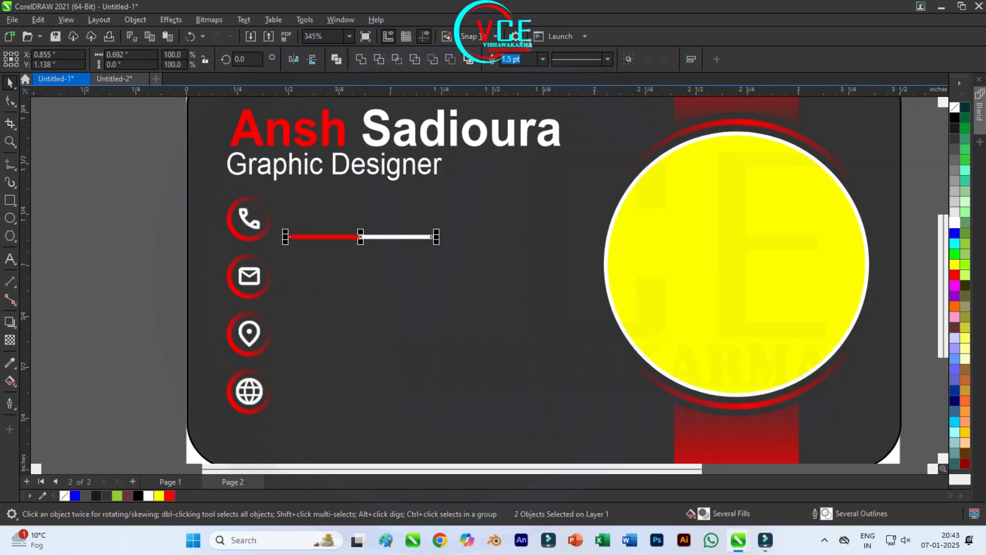
drag(249, 92, 250, 294)
scroll(250, 295, up, 2)
scroll(290, 240, down, 1)
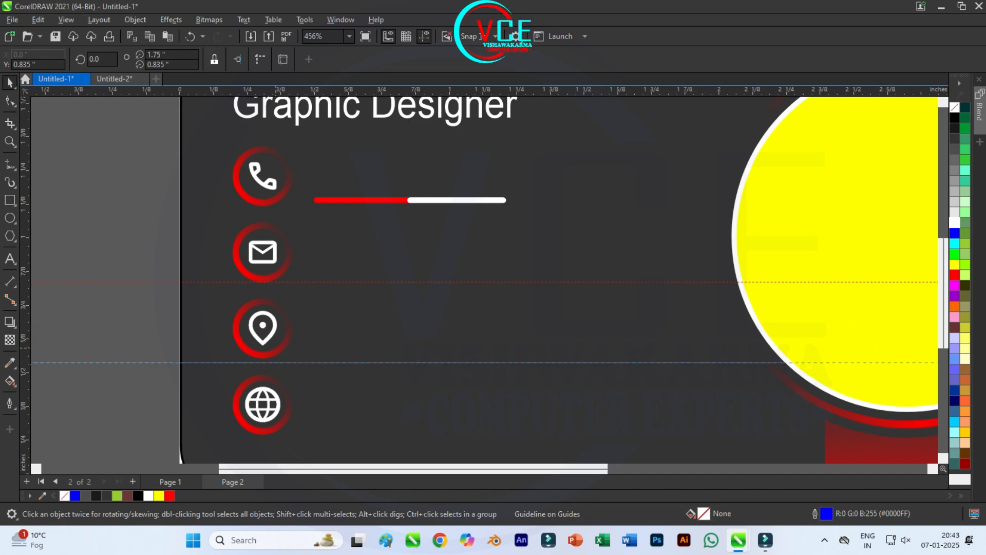
drag(261, 91, 261, 434)
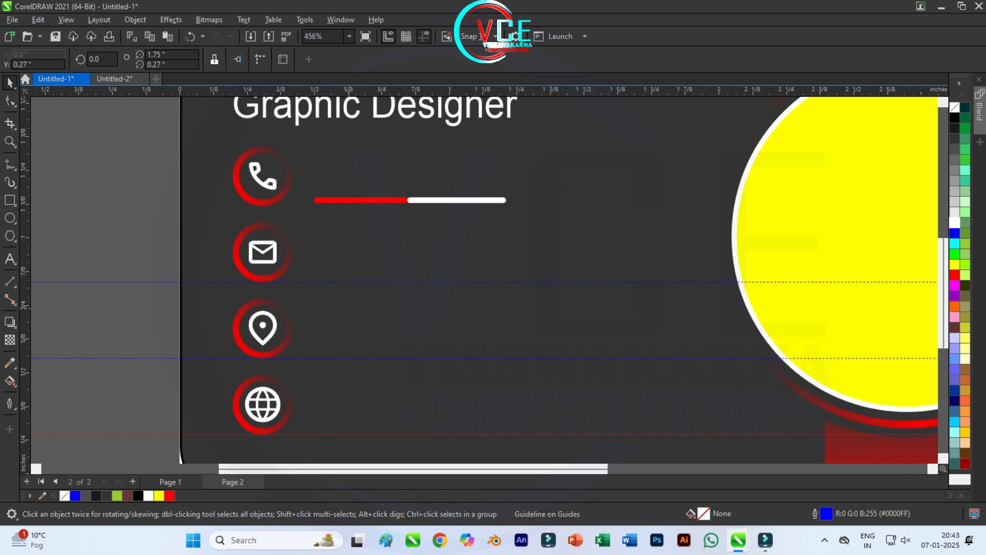
Step: Group the red and white halves and copy the bar down to the mail row
click(329, 201)
shift+click(459, 200)
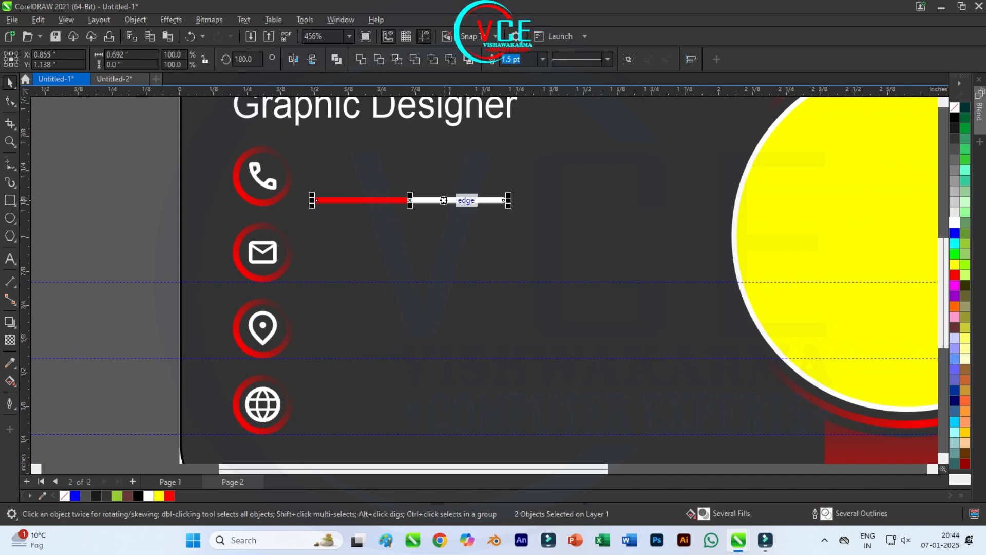
key(ctrl+g)
drag(411, 200, 412, 279)
Step: Nudge the bar onto its guide and copy it down beside the location and globe icons
scroll(411, 288, up, 3)
key(Up)
scroll(359, 219, down, 3)
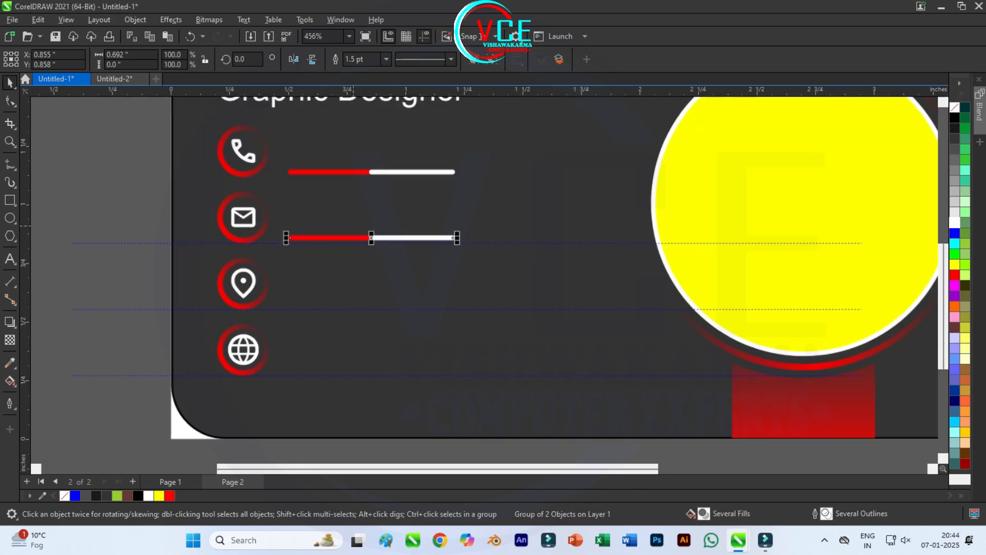
drag(341, 226, 389, 313)
scroll(360, 282, up, 3)
scroll(360, 283, down, 2)
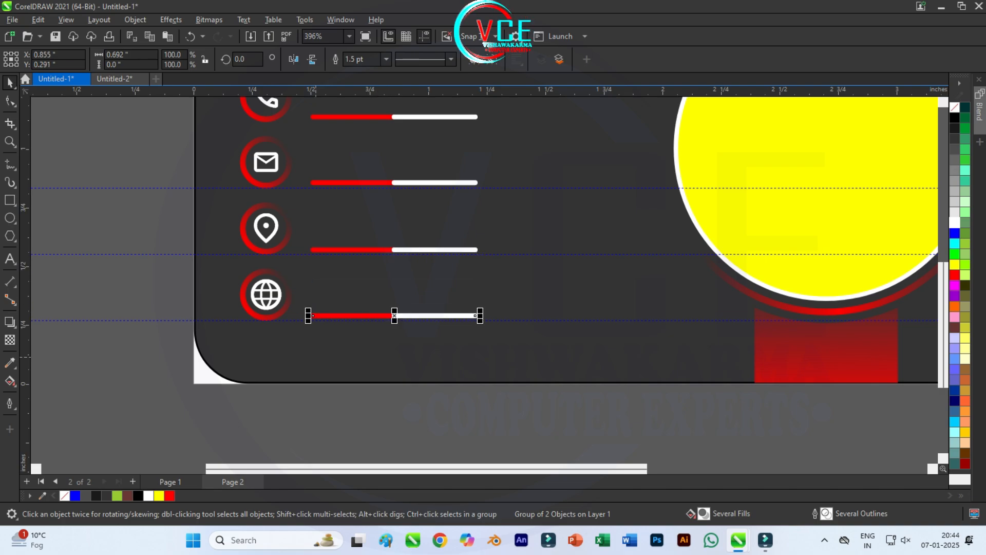
key(Escape)
scroll(395, 325, down, 1)
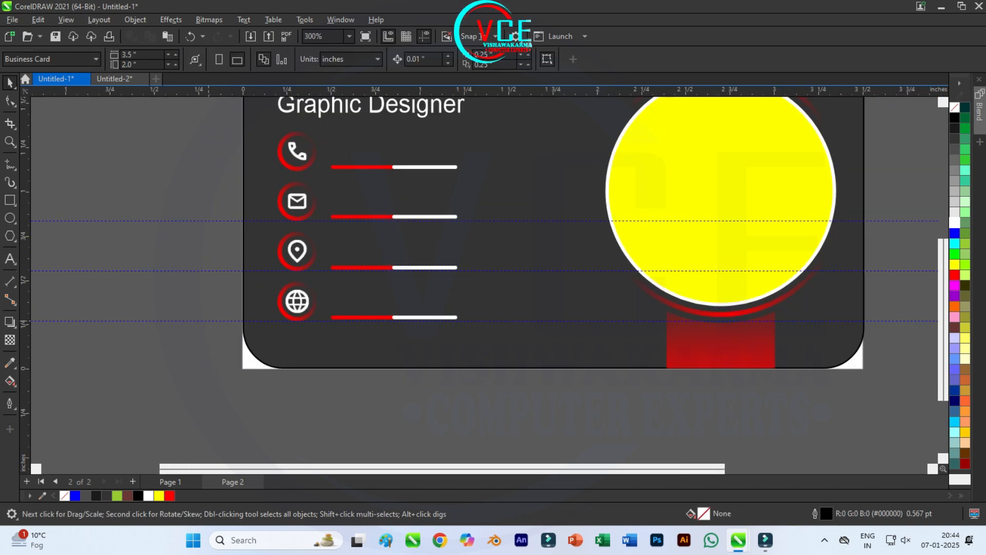
scroll(395, 324, down, 2)
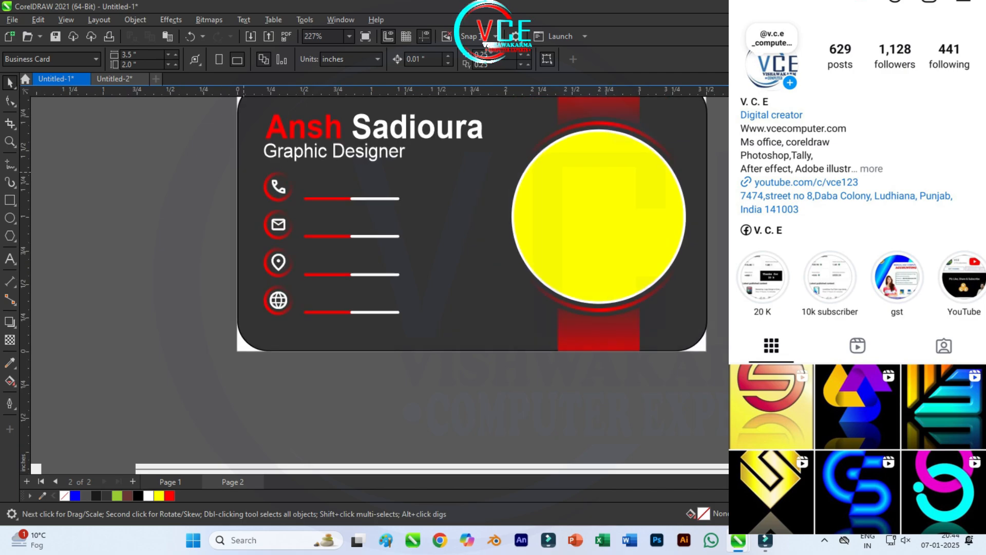
scroll(244, 173, up, 1)
click(359, 206)
Step: Turn a copy of the bar's red half into a short upright red stroke
right_click(360, 206)
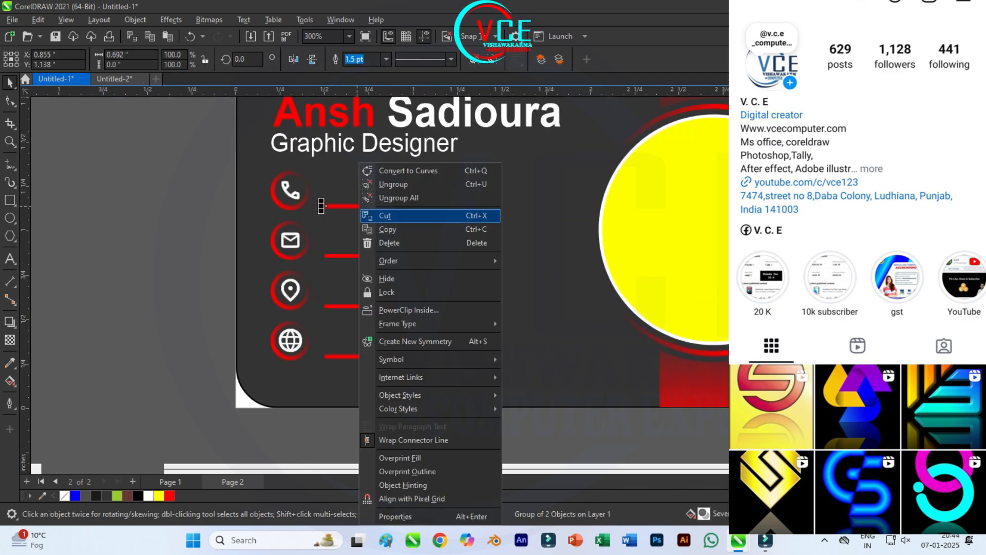
key(Escape)
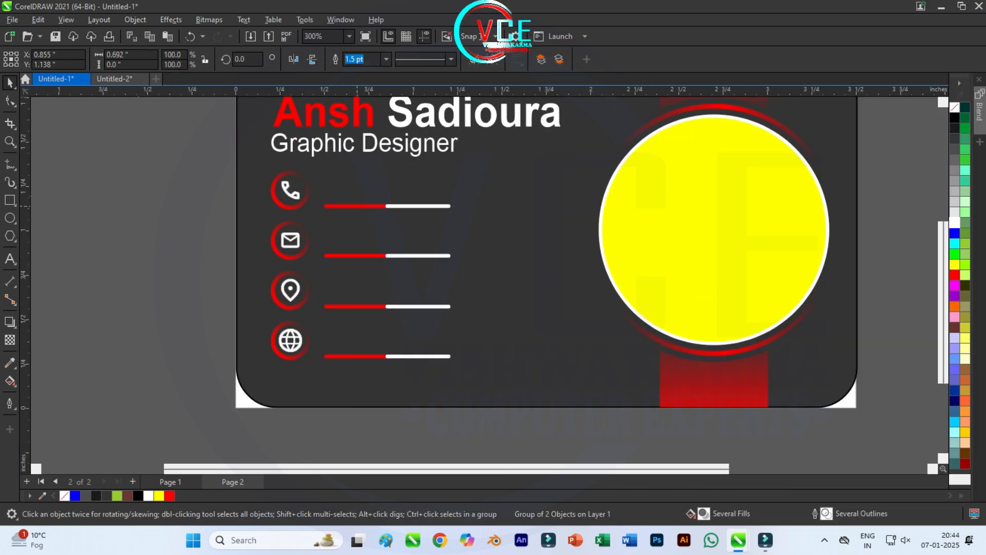
drag(417, 206, 201, 253)
right_click(176, 253)
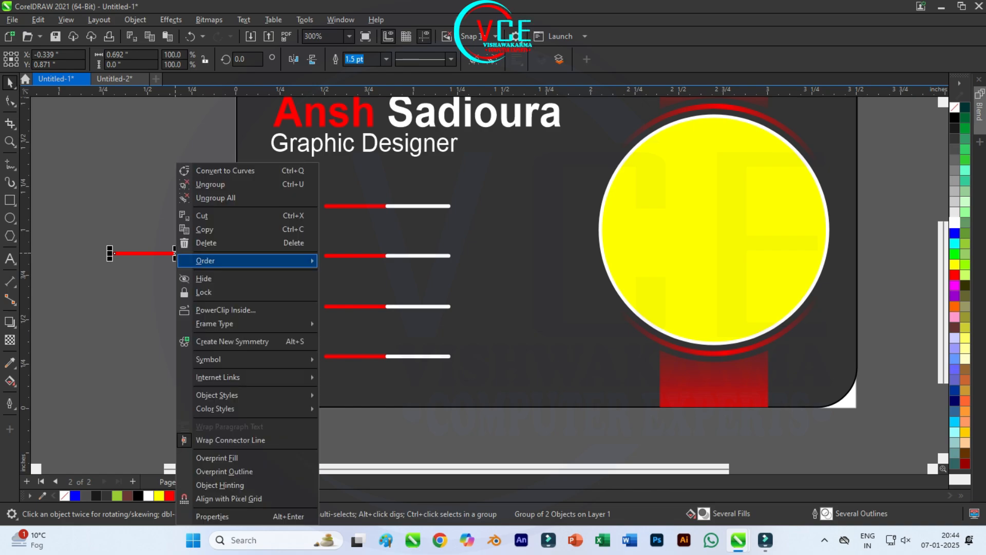
key(Escape)
key(Escape)
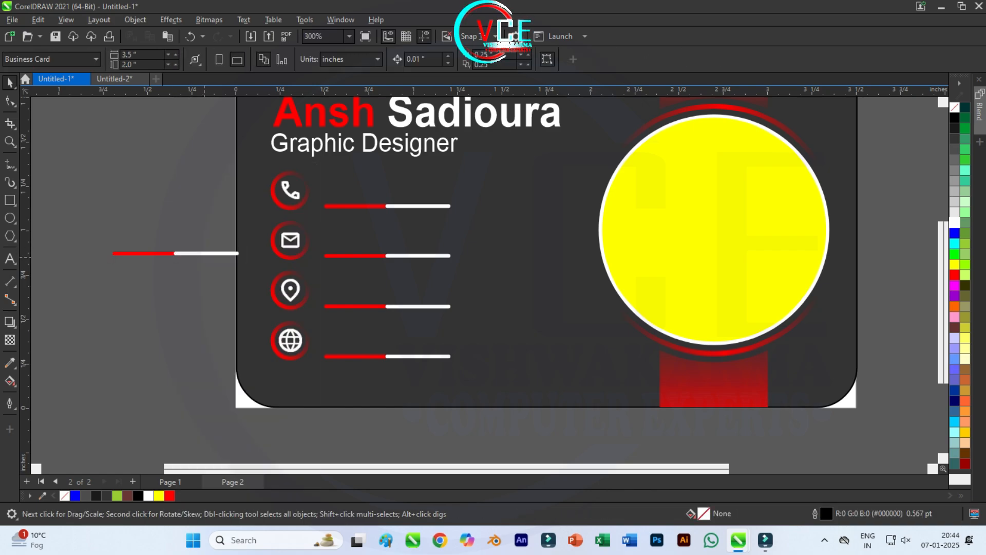
key(Delete)
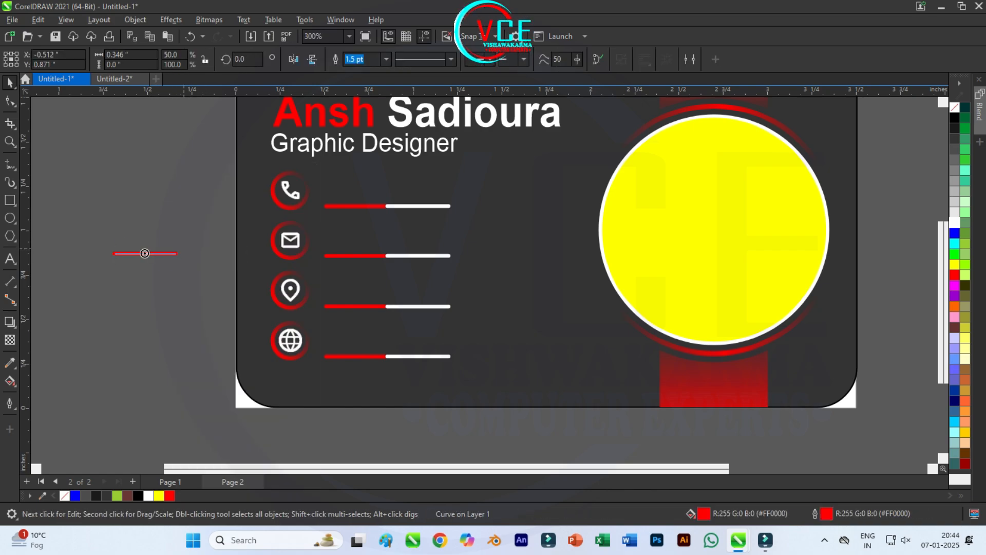
drag(182, 253, 323, 217)
click(145, 279)
scroll(325, 185, up, 5)
scroll(361, 196, down, 2)
click(313, 274)
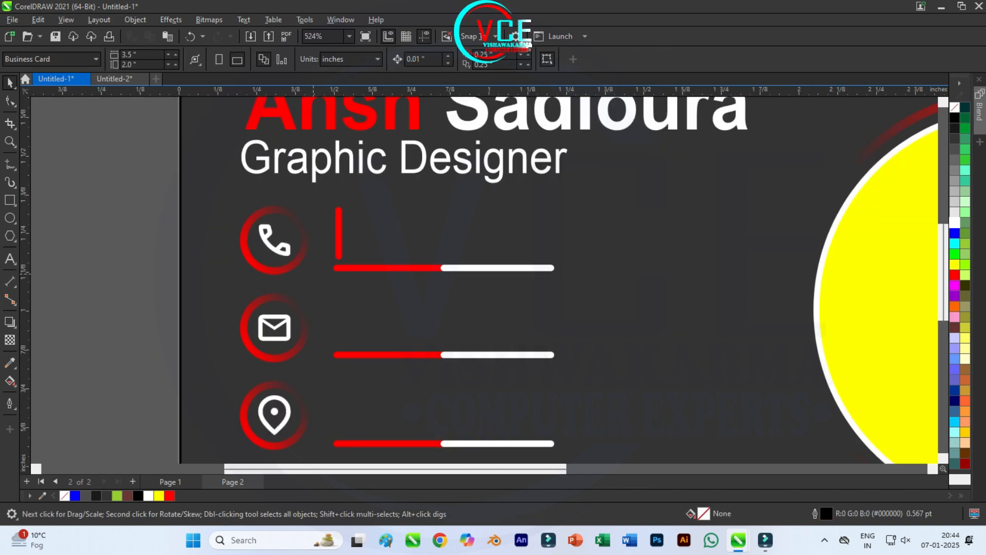
scroll(341, 221, down, 1)
Step: Move the upright red stroke down to the bar's left end
click(341, 215)
drag(341, 215, 339, 306)
key(Escape)
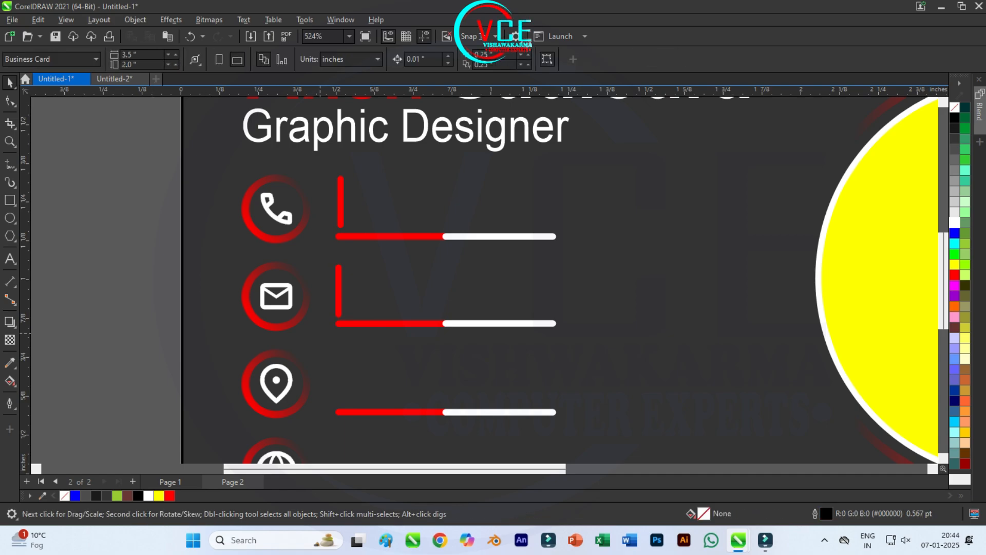
click(338, 291)
click(340, 202)
key(Escape)
Step: Delete the phone and mail row strokes, then undo to restore both
scroll(255, 223, down, 1)
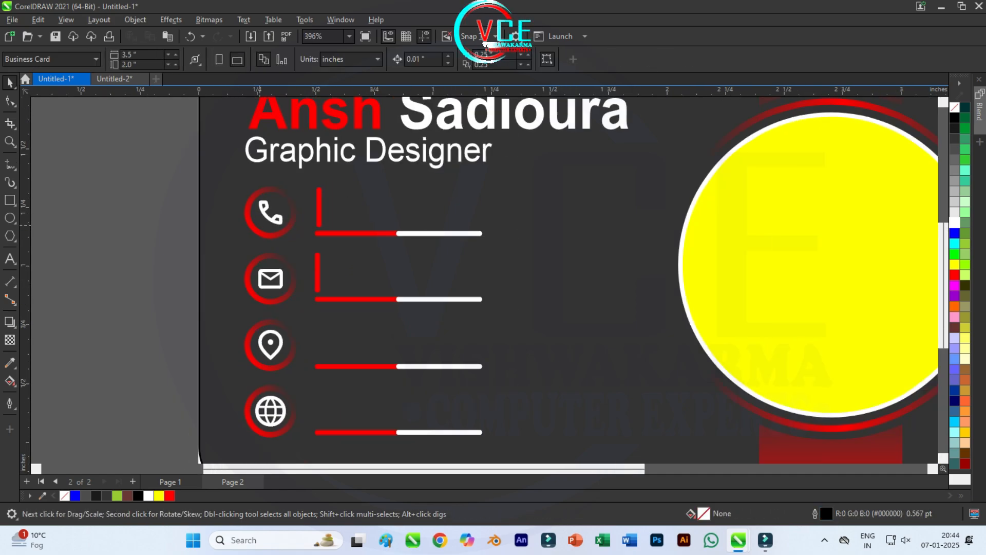
scroll(353, 154, down, 2)
scroll(353, 154, up, 1)
click(352, 154)
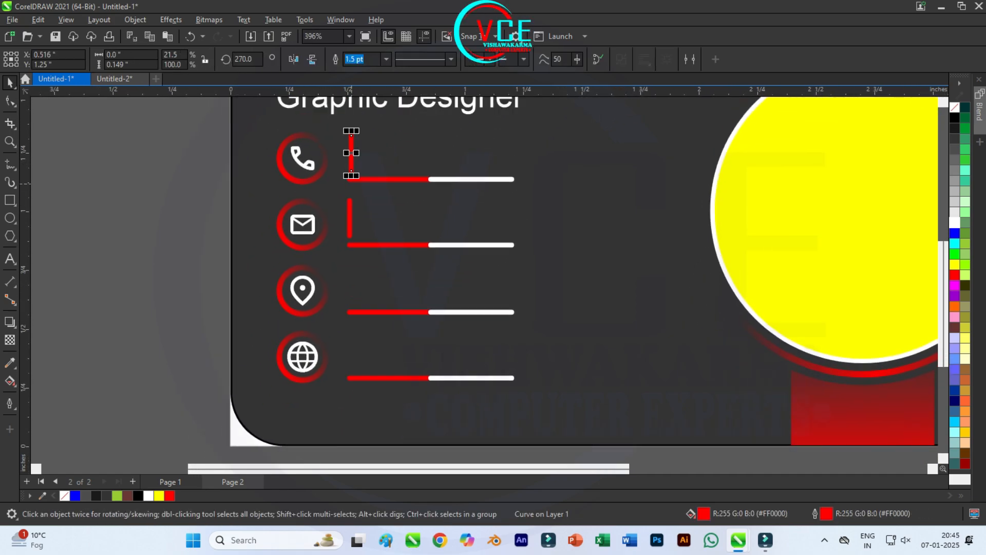
key(Delete)
click(350, 204)
key(Delete)
key(ctrl+z)
key(ctrl+z)
key(ctrl+z)
key(ctrl+z)
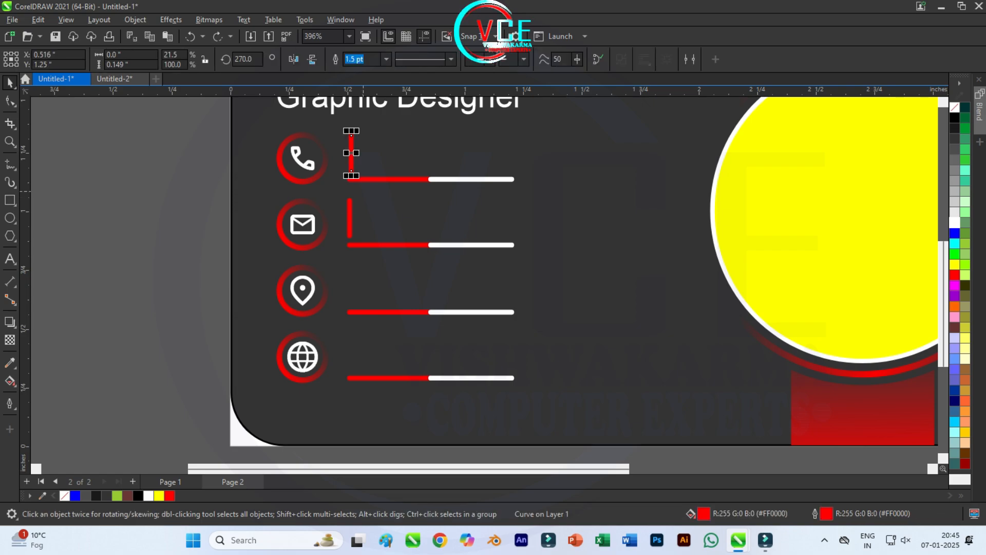
scroll(351, 154, up, 2)
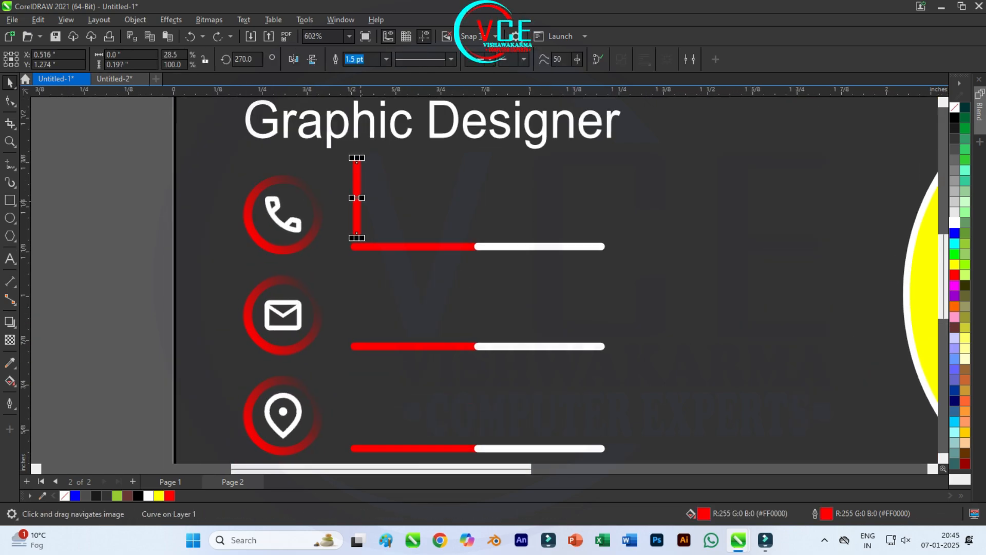
key(Escape)
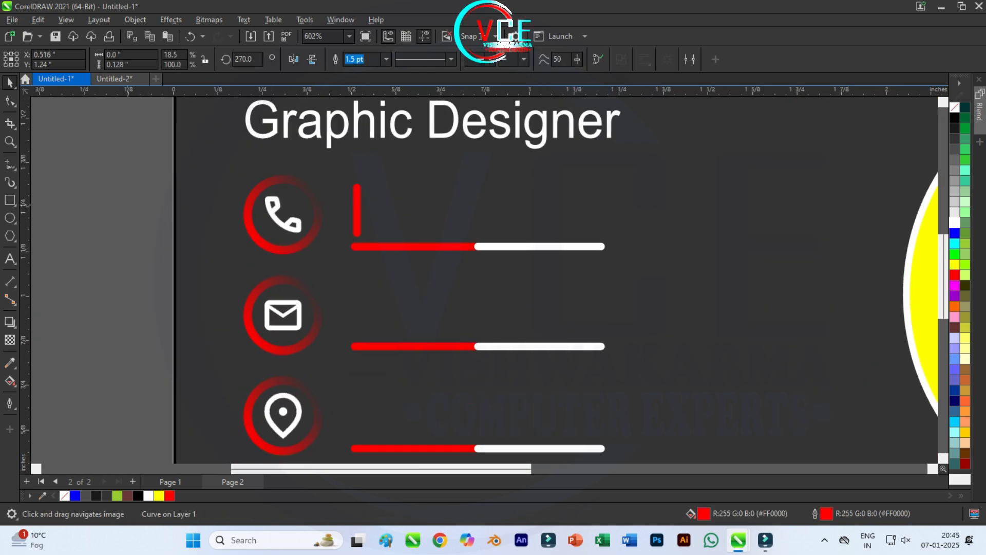
scroll(328, 180, down, 2)
Step: Copy the phone-row red stroke to the mail row and repeat it for location and globe rows
click(350, 202)
drag(350, 202, 347, 287)
key(ctrl+z)
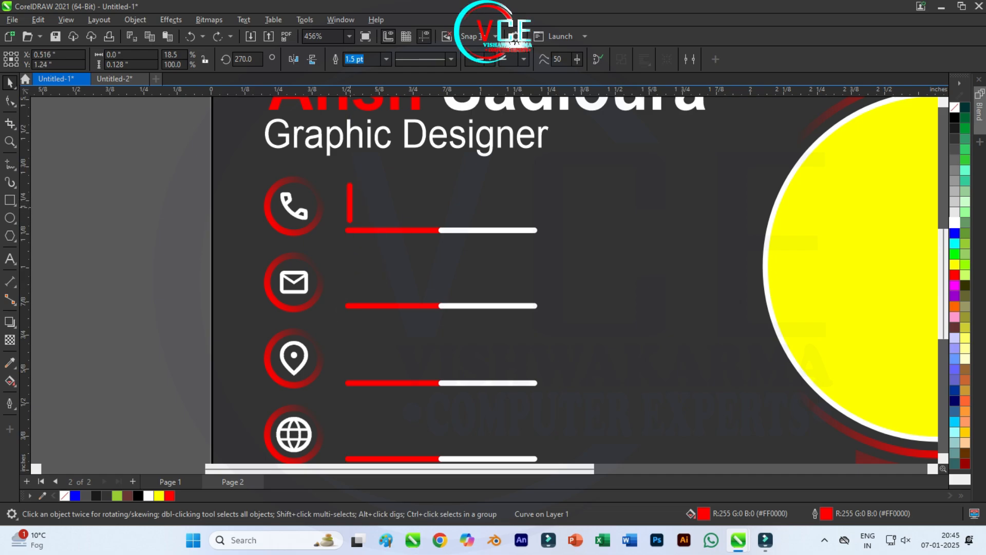
key(ctrl+shift+z)
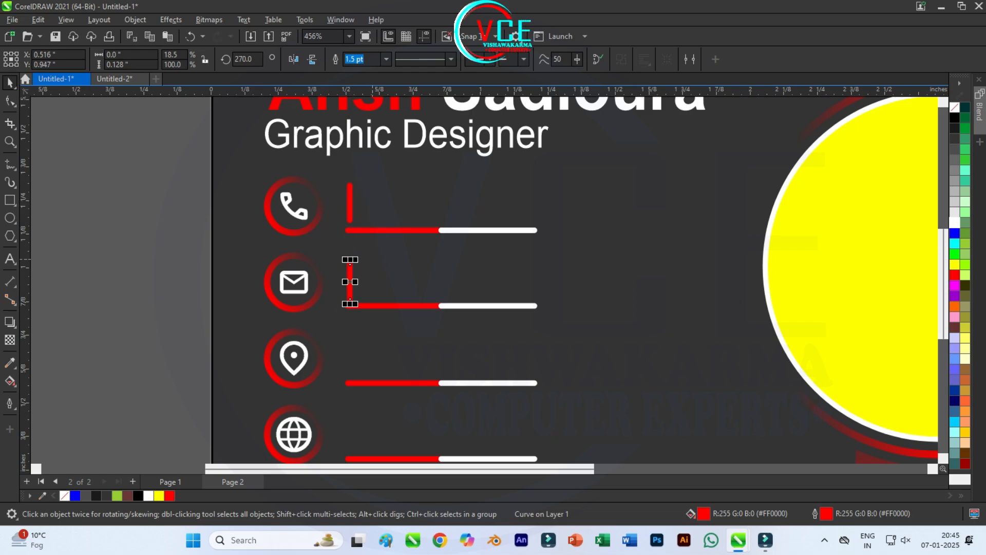
key(ctrl+r)
key(ctrl+r)
scroll(374, 259, down, 3)
click(251, 409)
scroll(309, 347, up, 4)
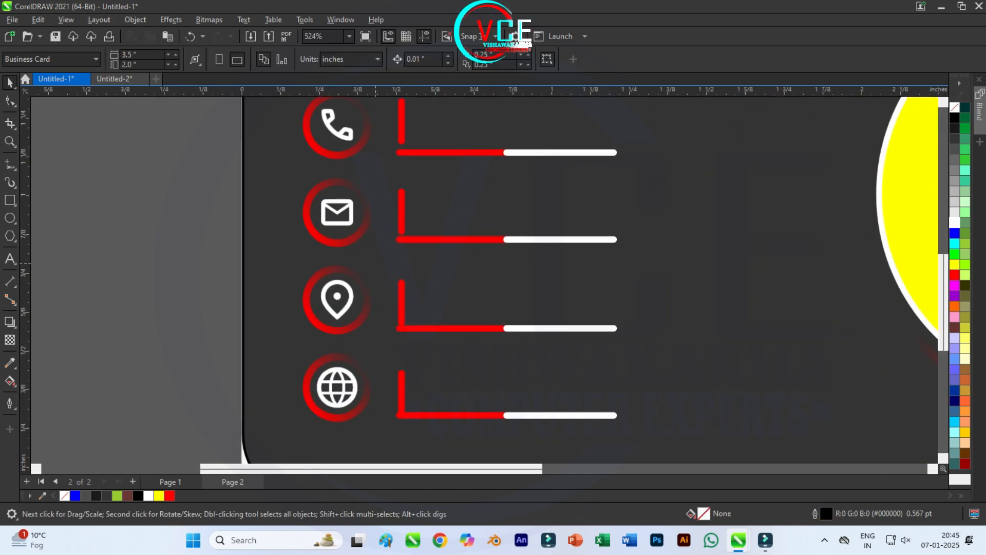
Step: Nudge the mail, location and globe strokes up to align with the phone row
click(401, 216)
key(Up)
click(401, 303)
key(Up)
key(Up)
key(Up)
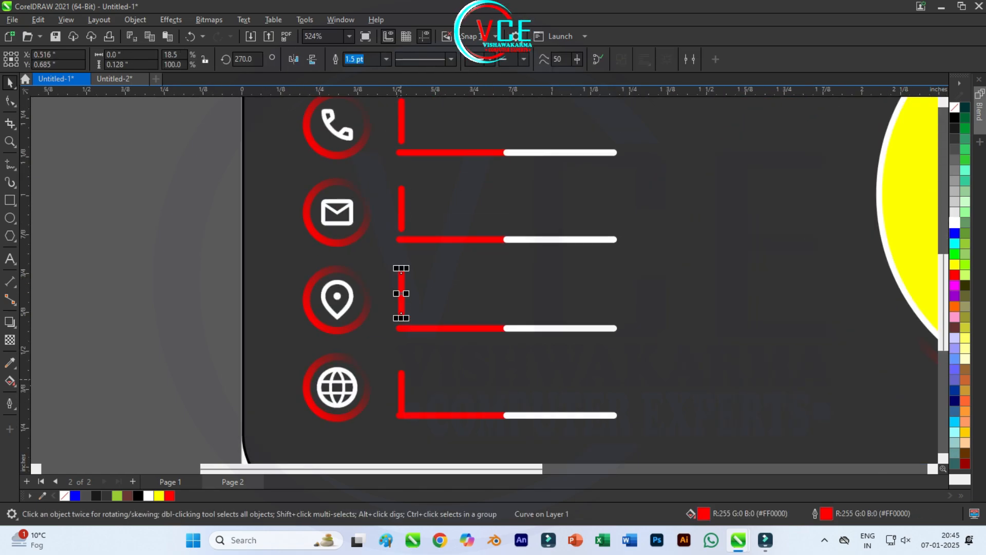
key(Down)
click(399, 388)
key(Up)
key(Up)
key(Escape)
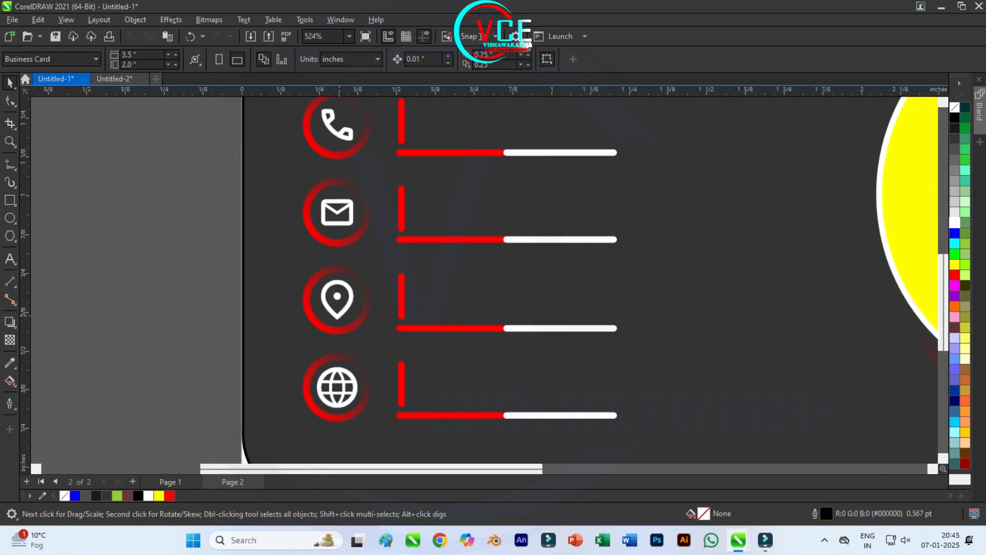
scroll(341, 340, down, 2)
click(10, 259)
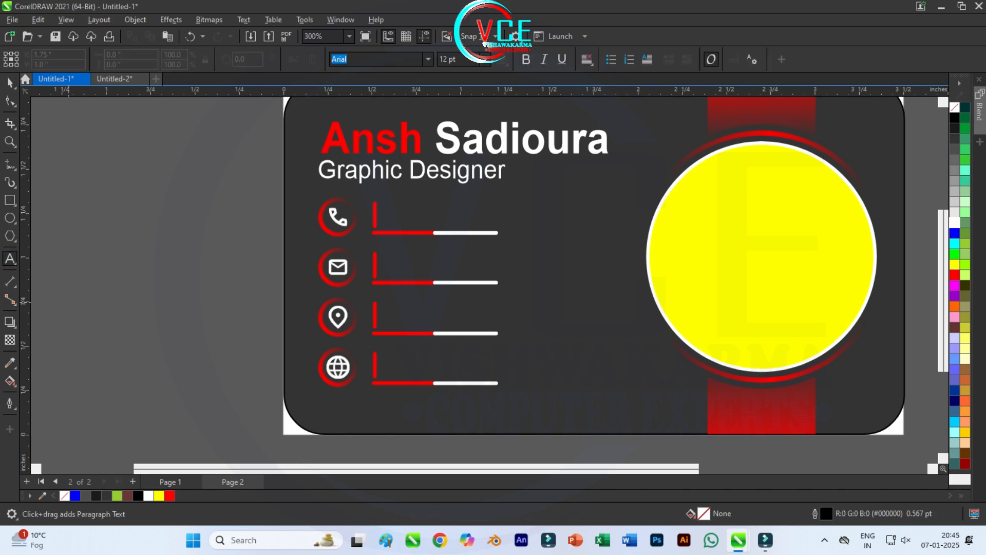
Step: Create a text object reading 'Phone' on the canvas with the Text tool (F8)
key(space)
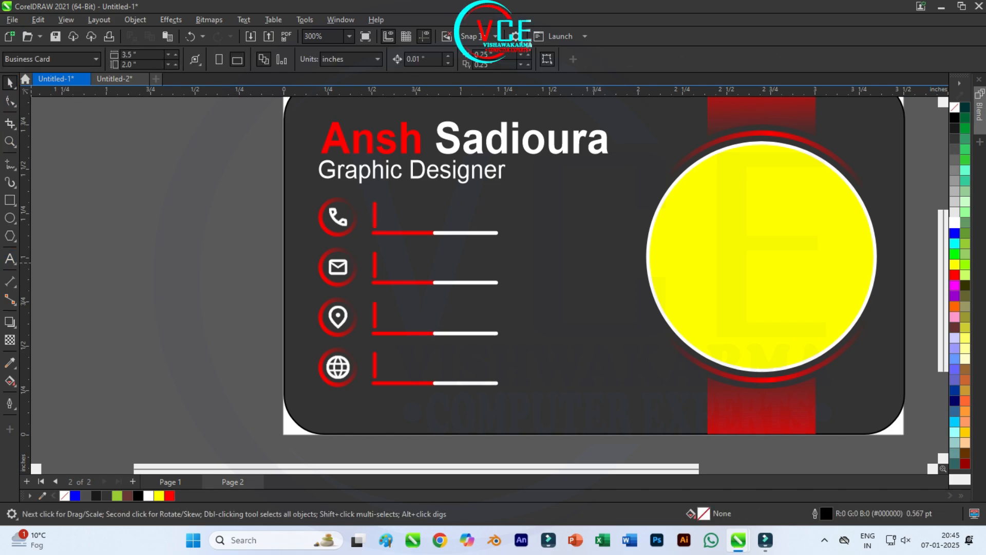
click(9, 258)
key(Escape)
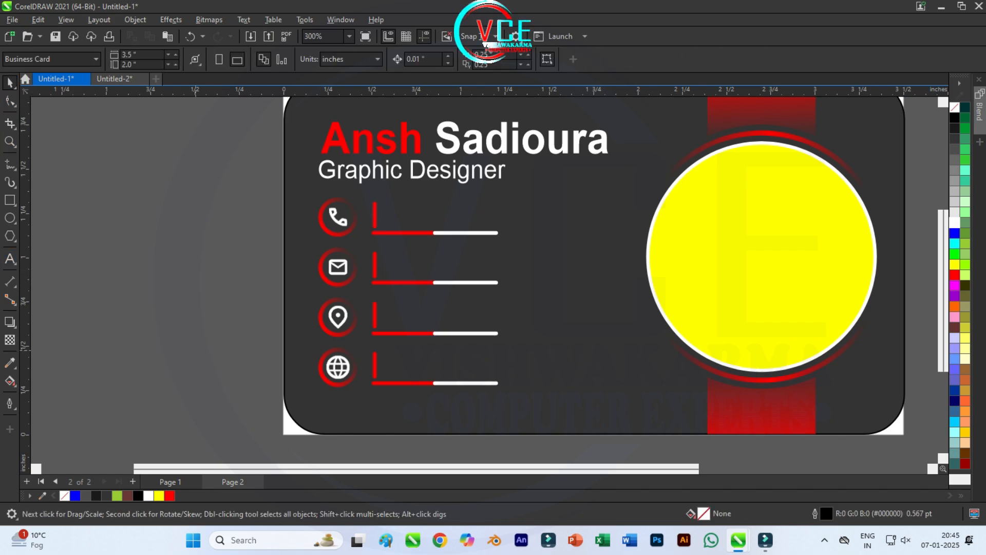
key(F8)
click(149, 283)
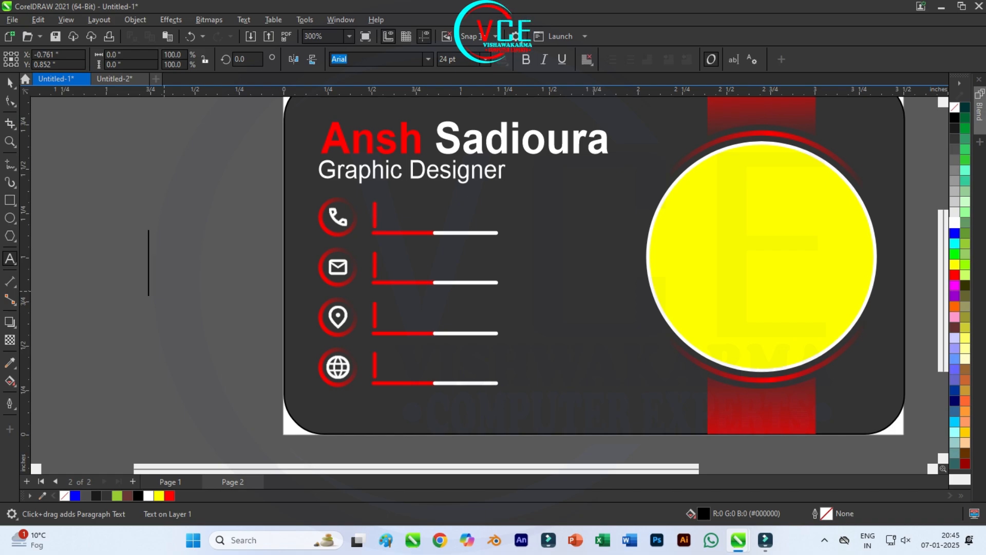
text(pho)
key(BackSpace)
key(BackSpace)
key(BackSpace)
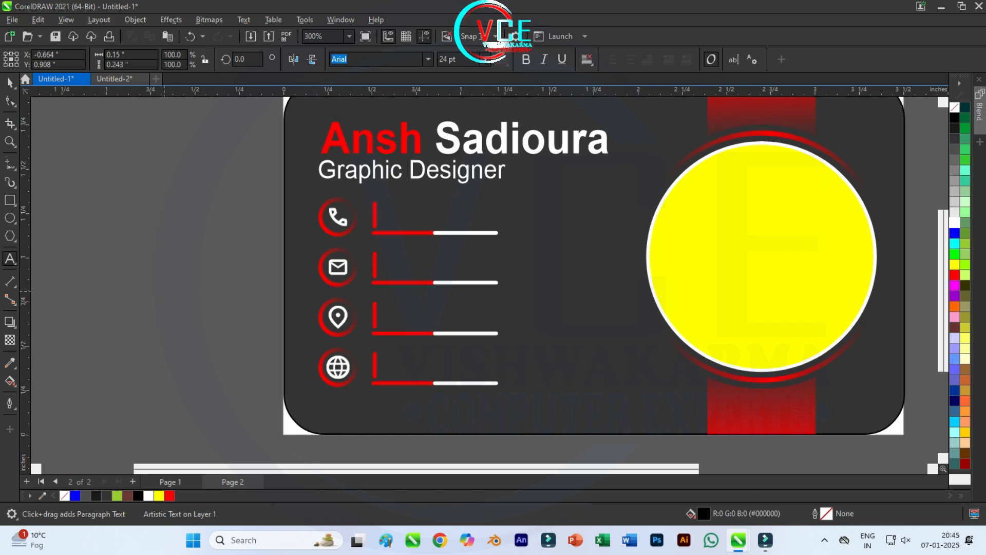
text(PHOMN)
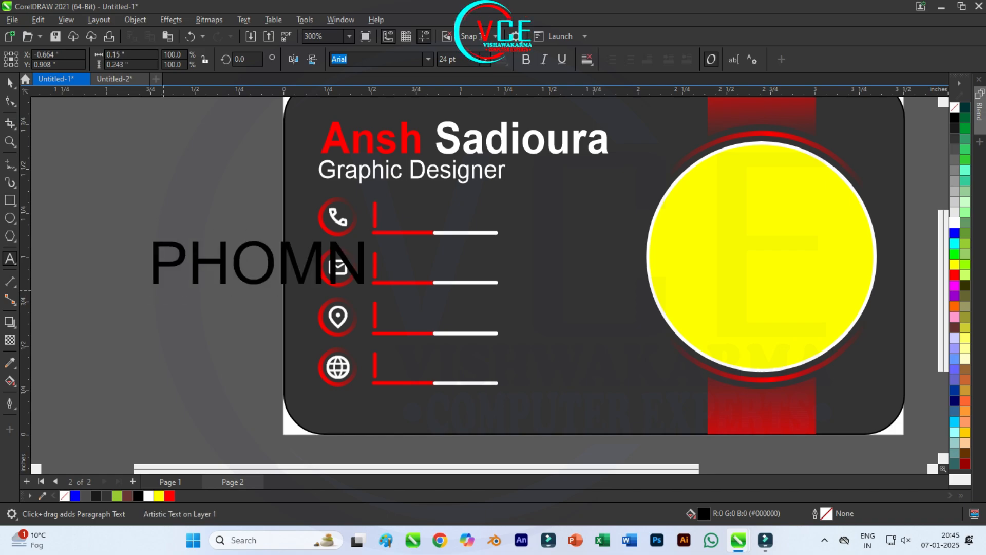
key(BackSpace)
key(BackSpace)
key(BackSpace)
key(BackSpace)
text(h)
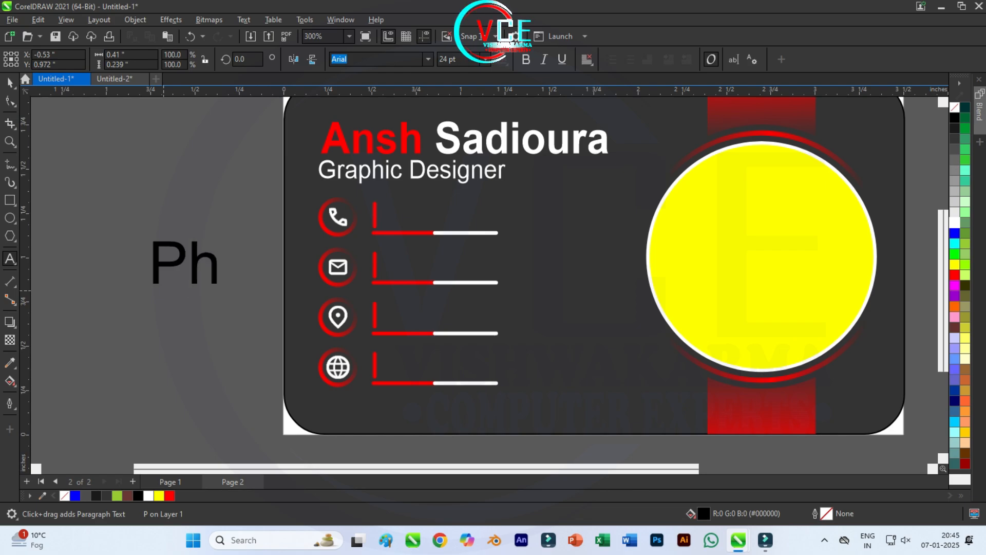
text(one)
Step: Shrink the Phone label above the first bar and drag a copy to the mail row
click(10, 83)
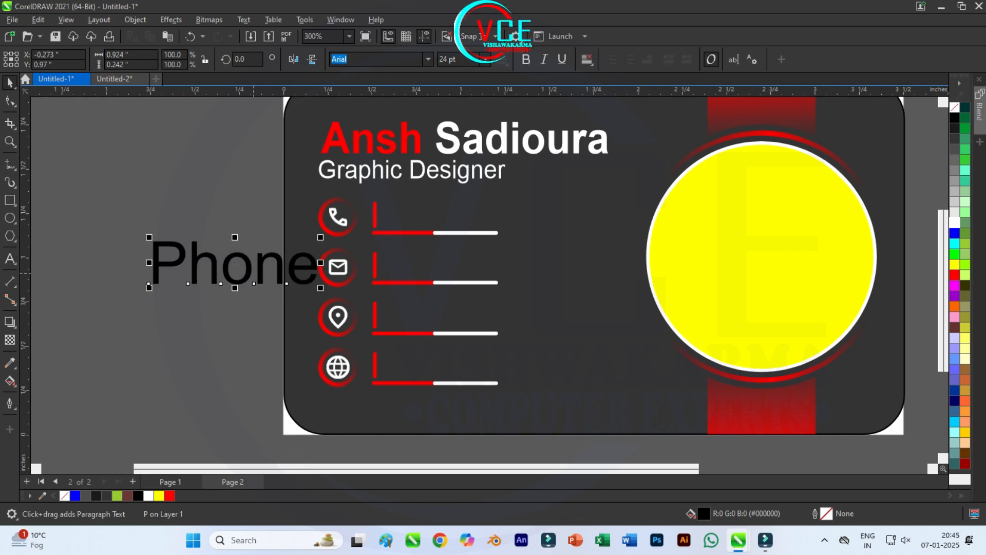
drag(320, 288, 406, 226)
scroll(406, 226, up, 2)
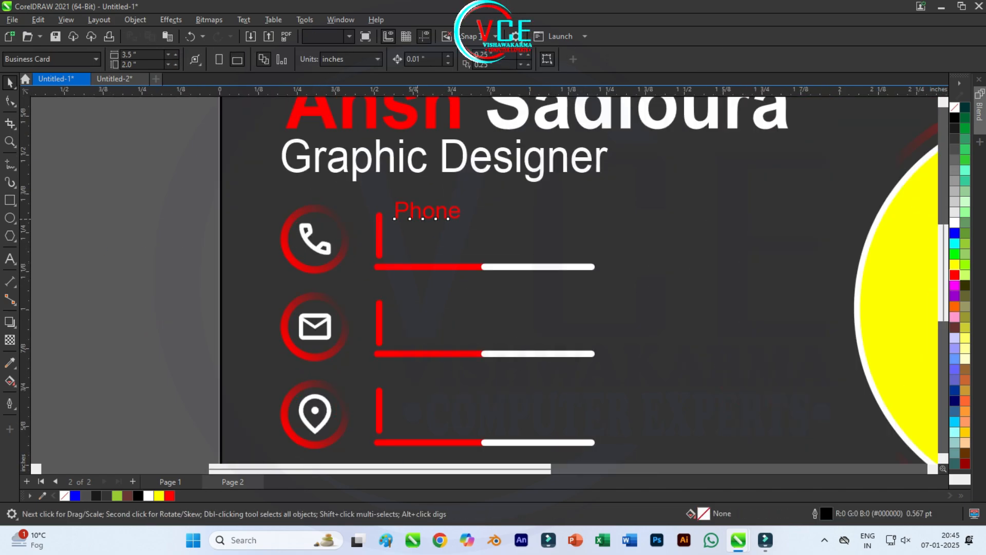
key(Escape)
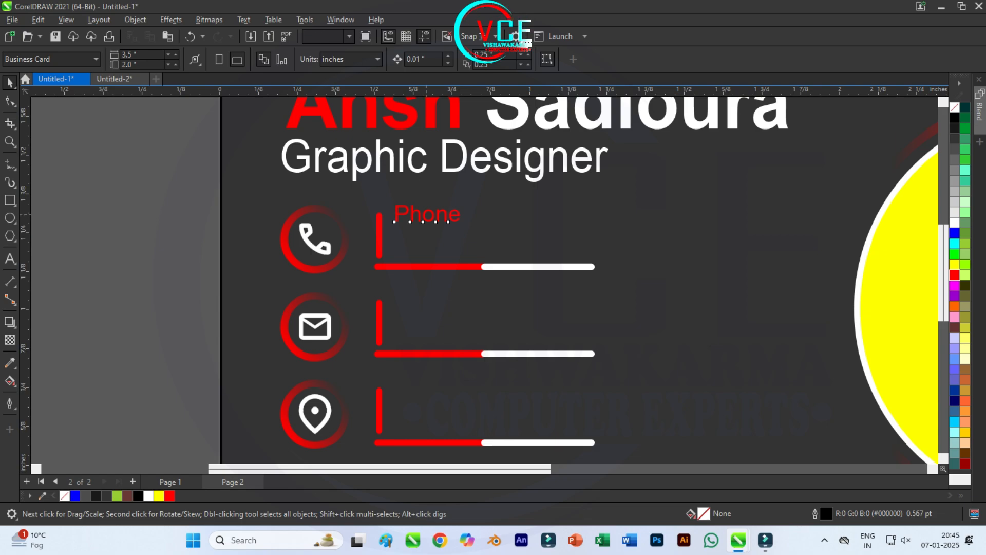
drag(426, 214, 429, 302)
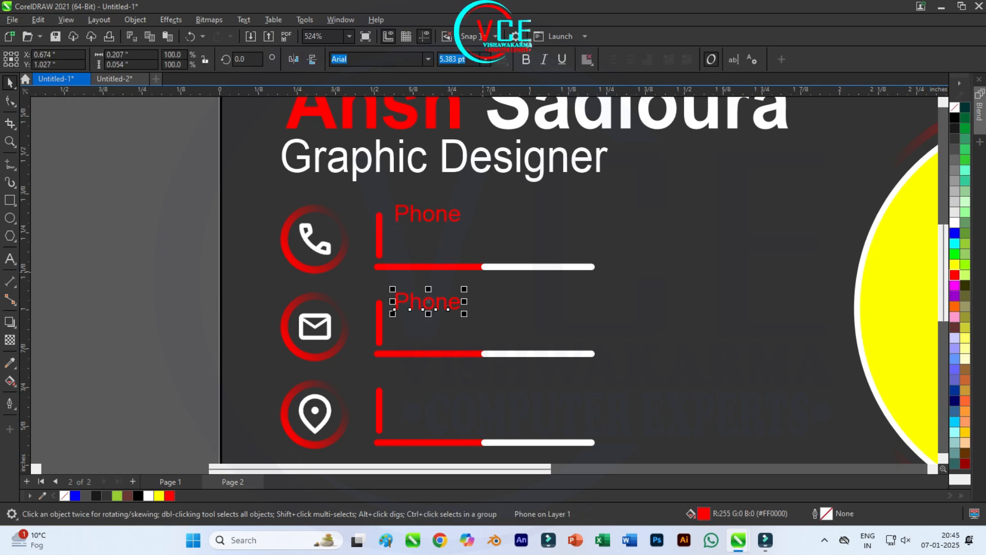
Step: Duplicate the Phone label down the rows and rename the second one to 'Email'
key(ctrl+r)
key(ctrl+r)
scroll(483, 272, down, 1)
key(Escape)
scroll(442, 278, up, 1)
double_click(459, 306)
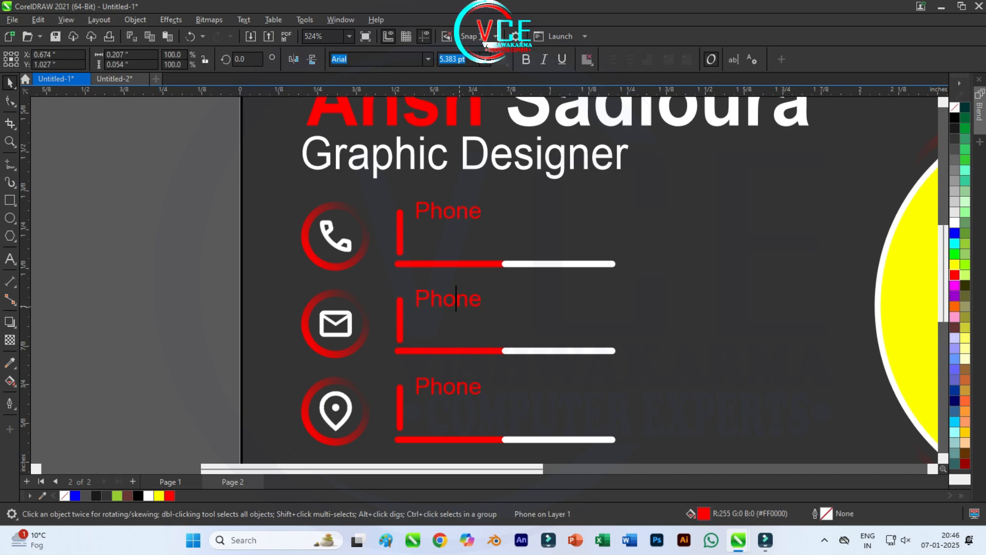
drag(484, 299, 415, 299)
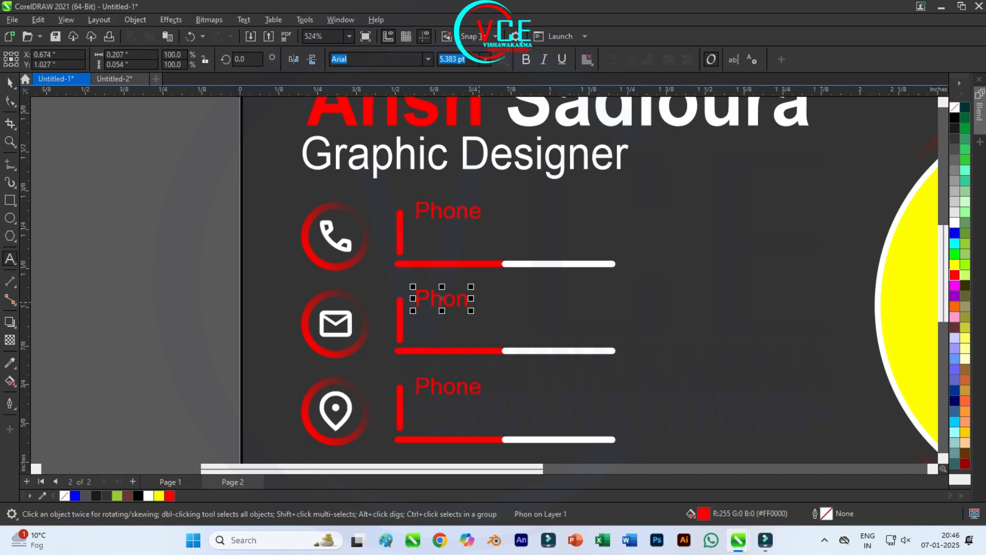
key(BackSpace)
text(Email)
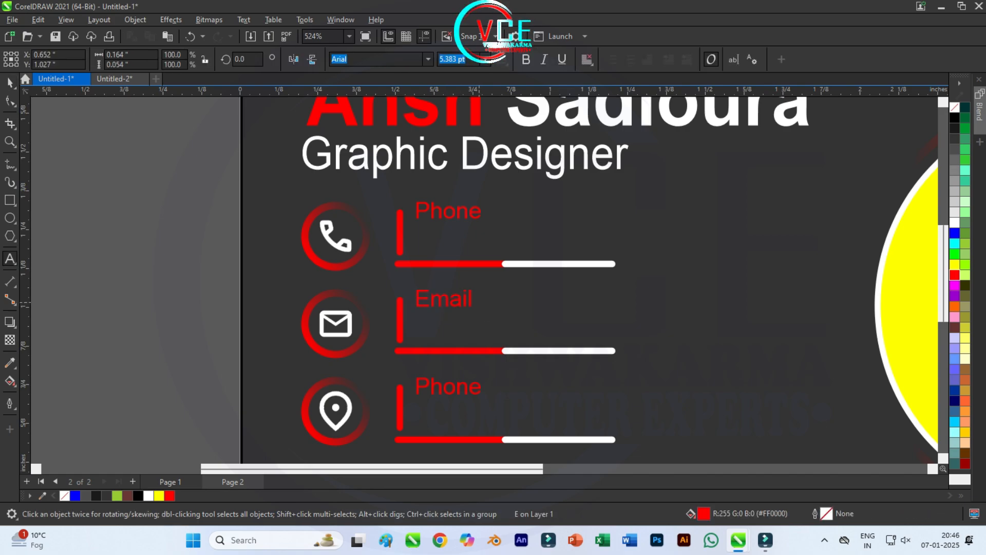
click(10, 83)
Step: Change the third label's text to 'Location'
click(139, 170)
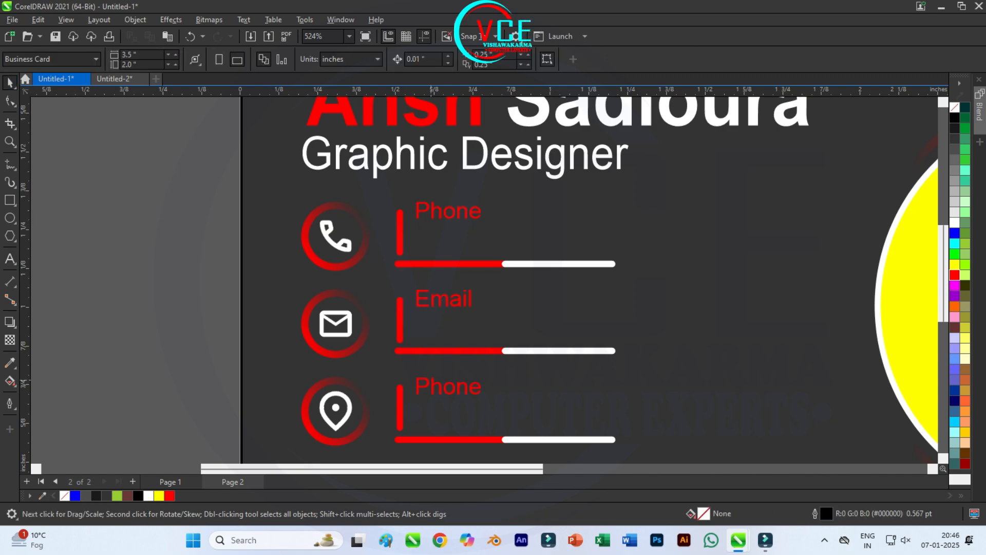
double_click(479, 392)
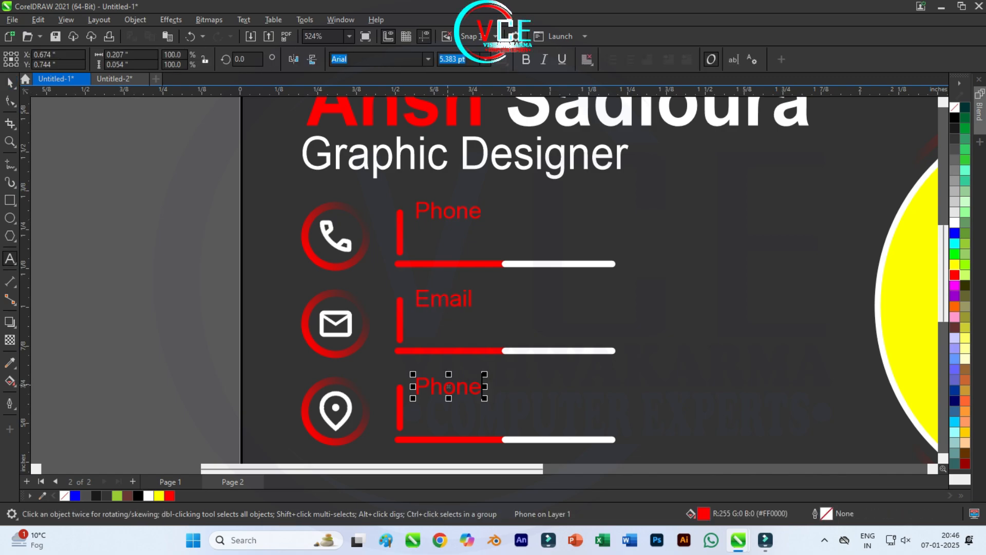
key(BackSpace)
key(BackSpace)
key(BackSpace)
key(BackSpace)
key(BackSpace)
text(Location)
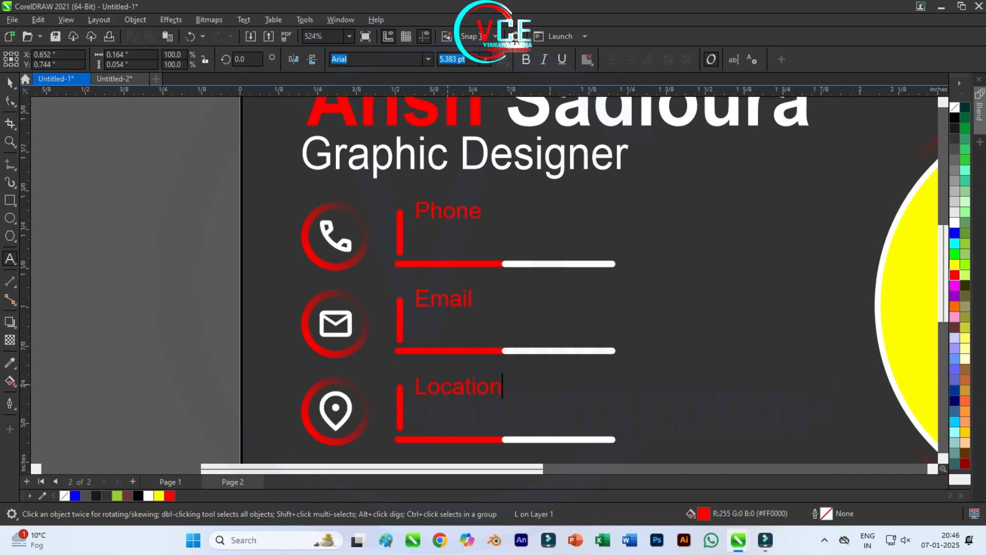
scroll(509, 262, down, 5)
scroll(475, 388, up, 2)
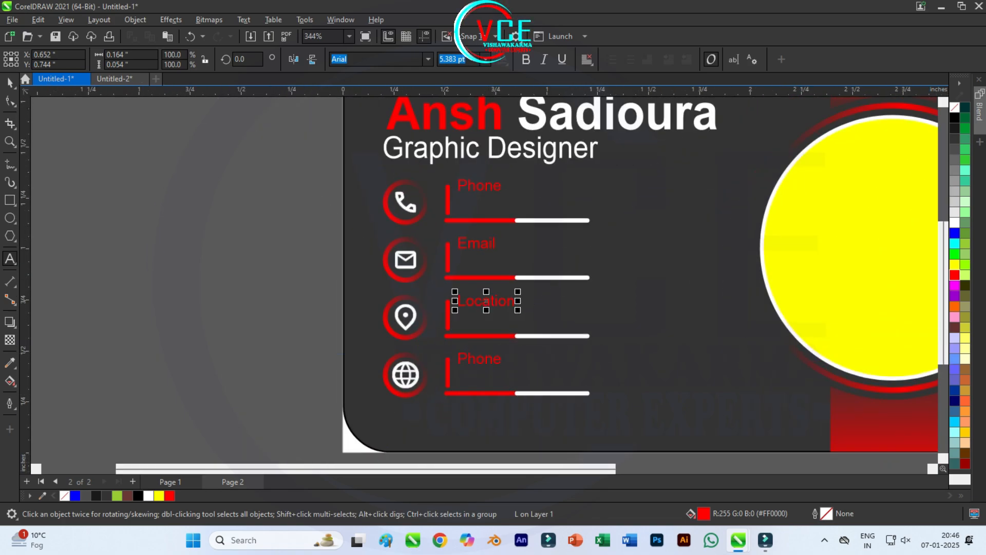
key(Escape)
key(Escape)
Step: Change the bottom label's text to 'website'
double_click(486, 359)
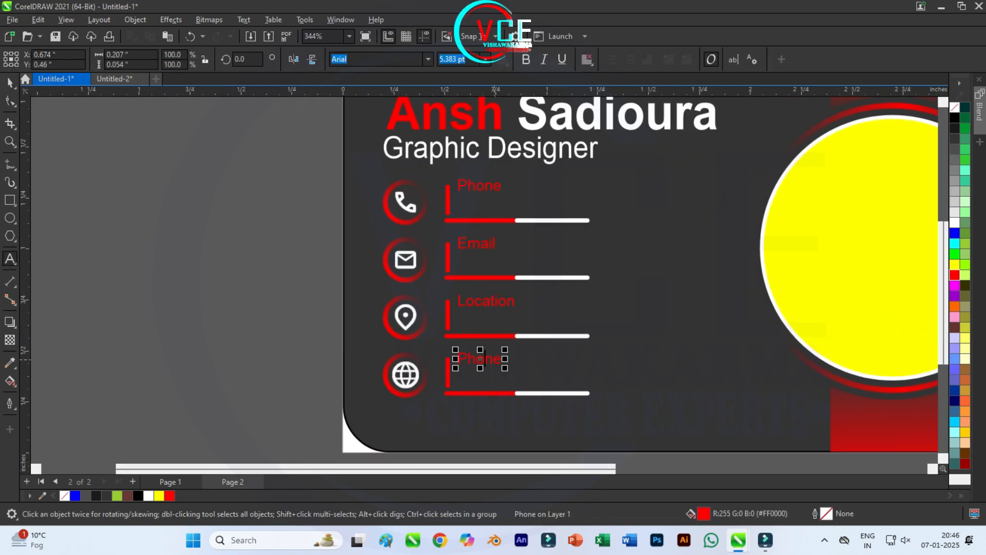
key(Right)
key(Right)
key(BackSpace)
key(BackSpace)
key(BackSpace)
key(BackSpace)
key(BackSpace)
text(we)
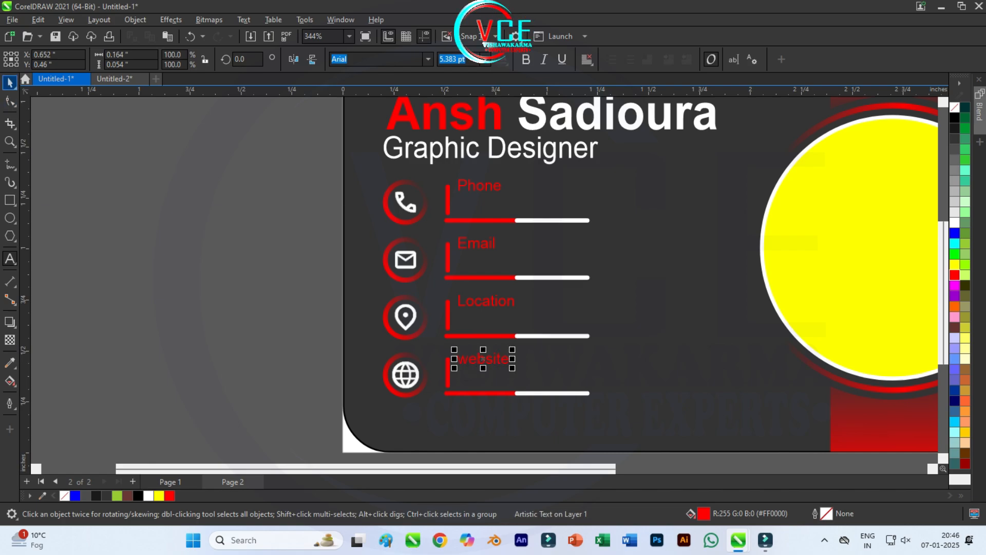
Step: Nudge the website label up and zoom out to show the whole card
scroll(482, 358, up, 3)
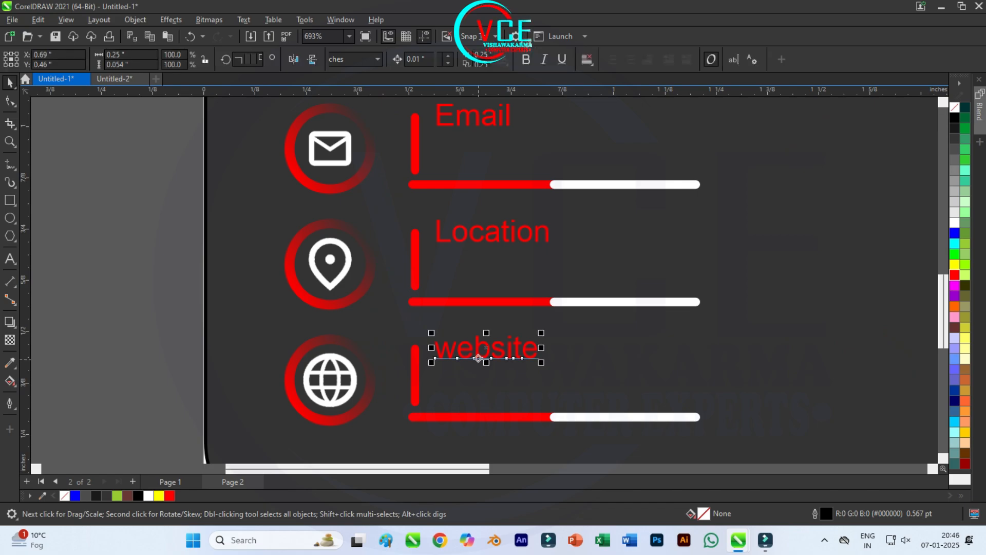
key(Up)
click(491, 233)
click(736, 261)
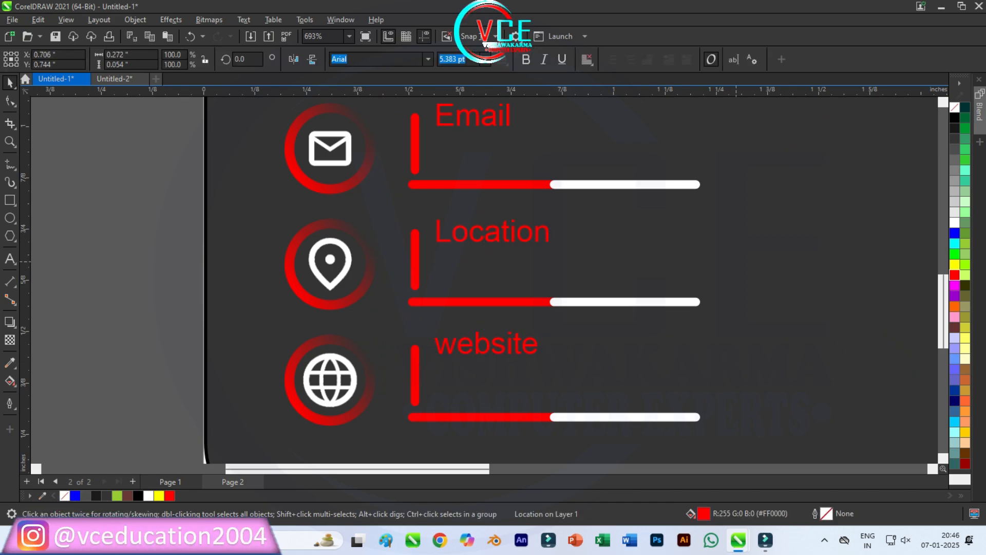
scroll(372, 332, down, 4)
scroll(465, 188, up, 1)
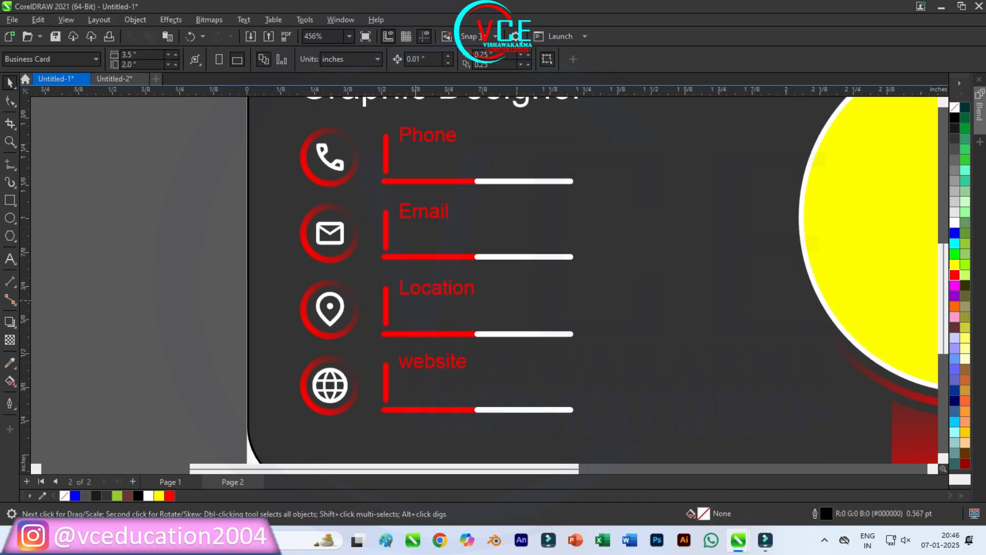
key(shift+F4)
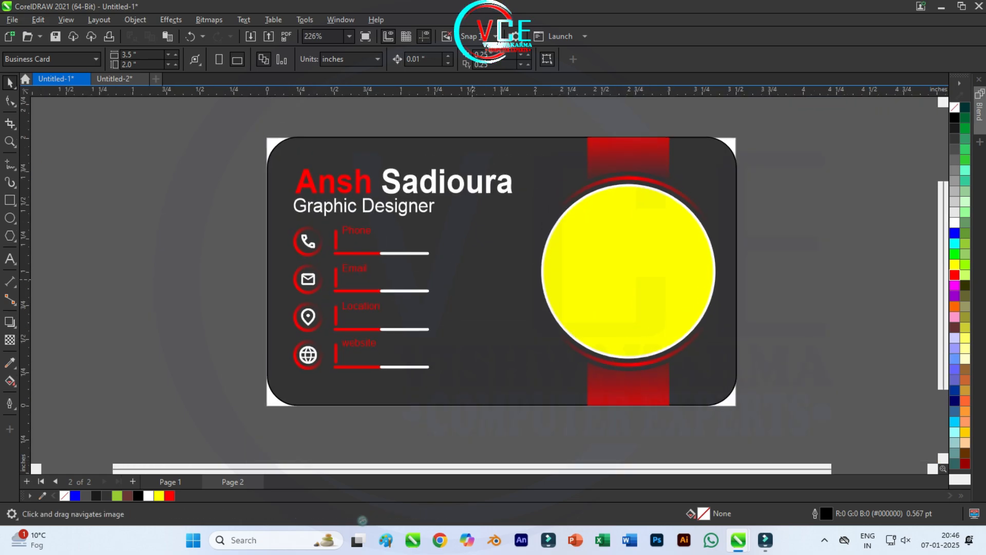
Step: Type the contact phone number as a new text line beside the card
scroll(459, 319, down, 3)
mouse_move(455, 282)
mouse_down()
mouse_move(460, 319)
mouse_move(465, 294)
mouse_move(452, 265)
mouse_up()
scroll(463, 286, up, 3)
scroll(455, 267, up, 1)
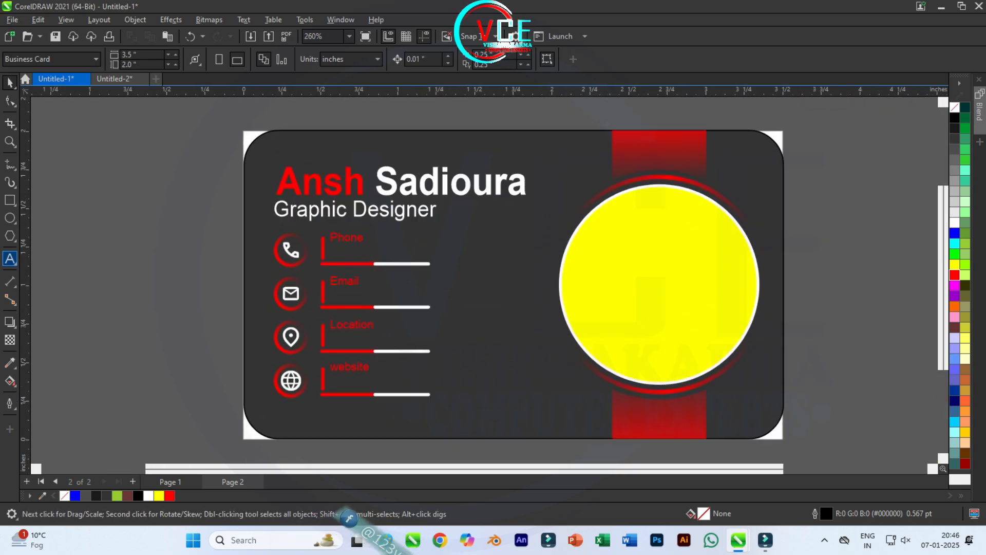
click(10, 258)
click(84, 293)
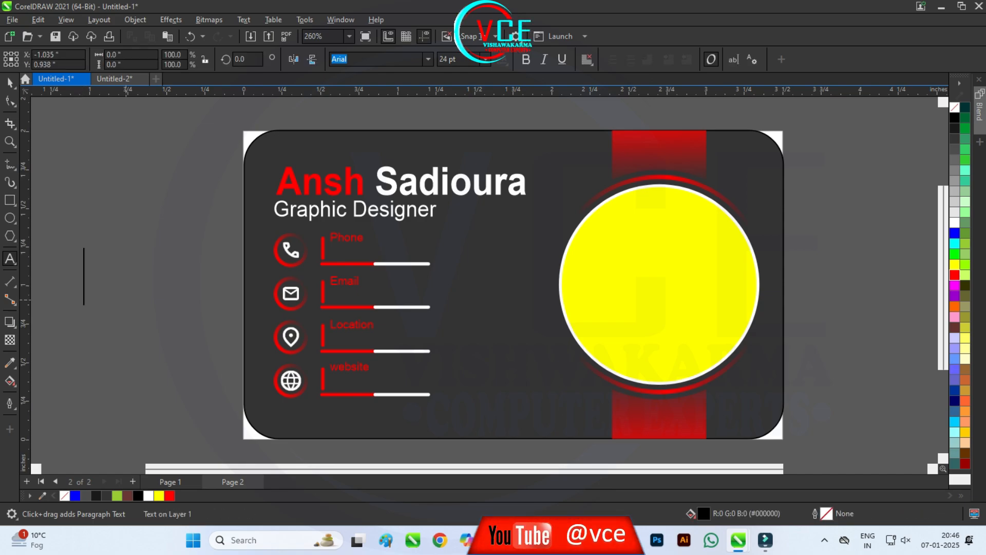
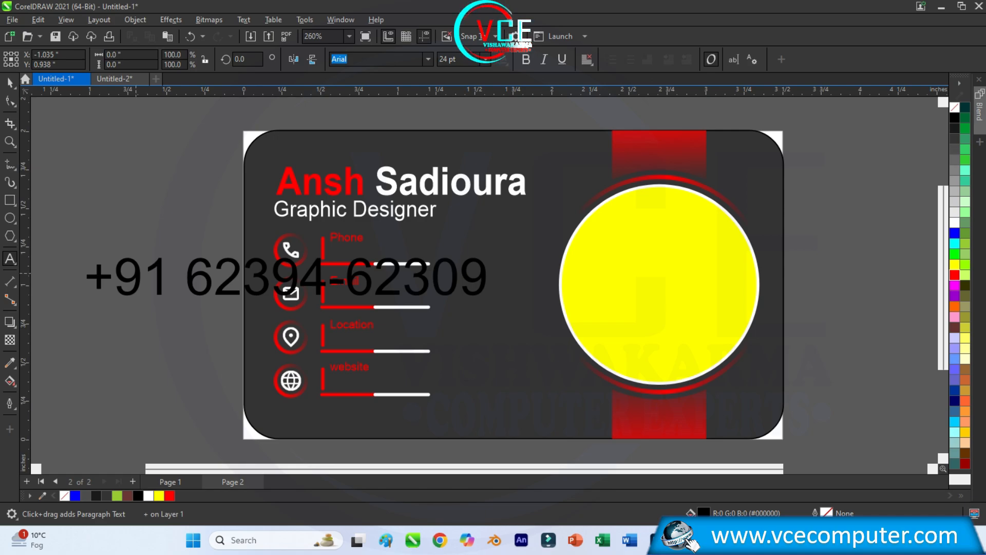
key(ctrl+space)
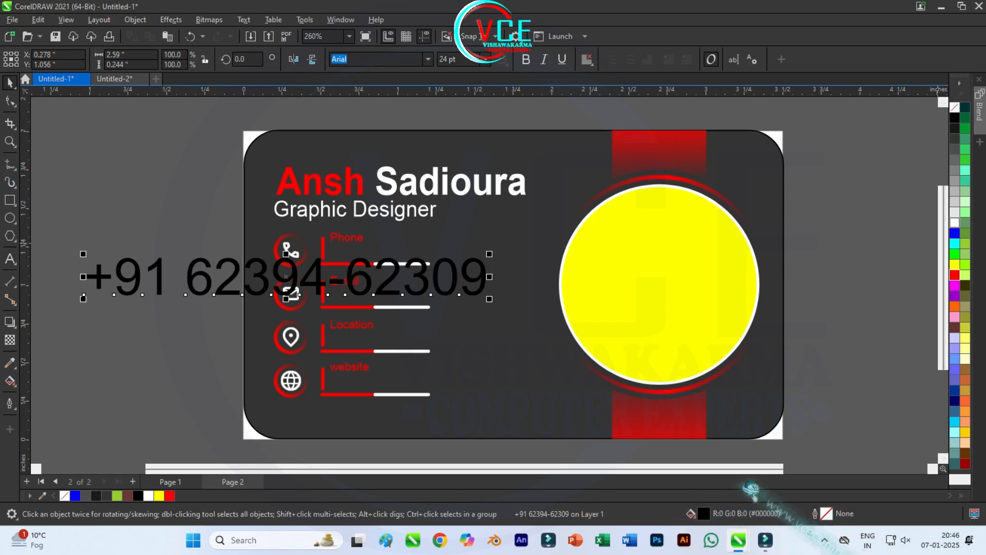
Step: Make the phone number white with no outline and shrink it to about a quarter size
right_click(955, 222)
click(899, 233)
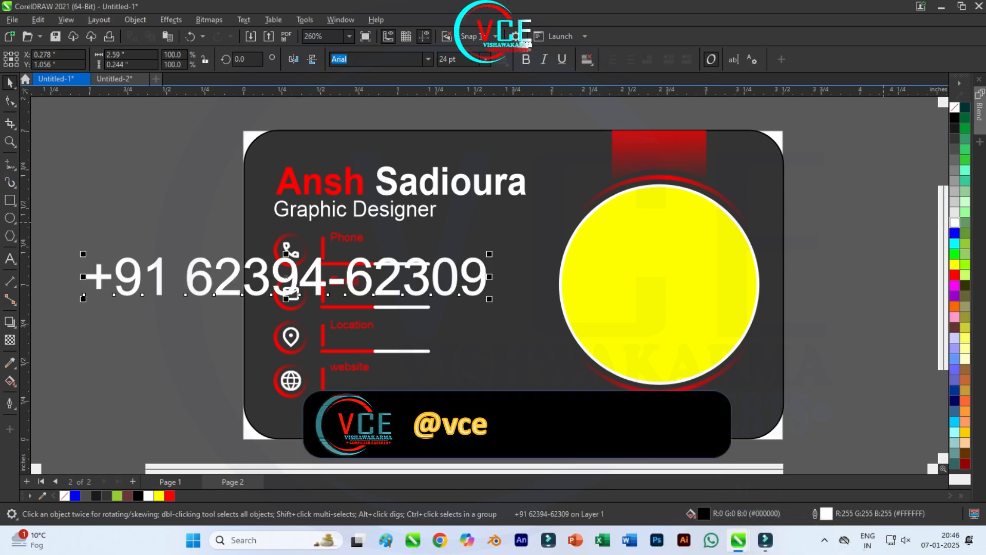
drag(489, 299, 378, 250)
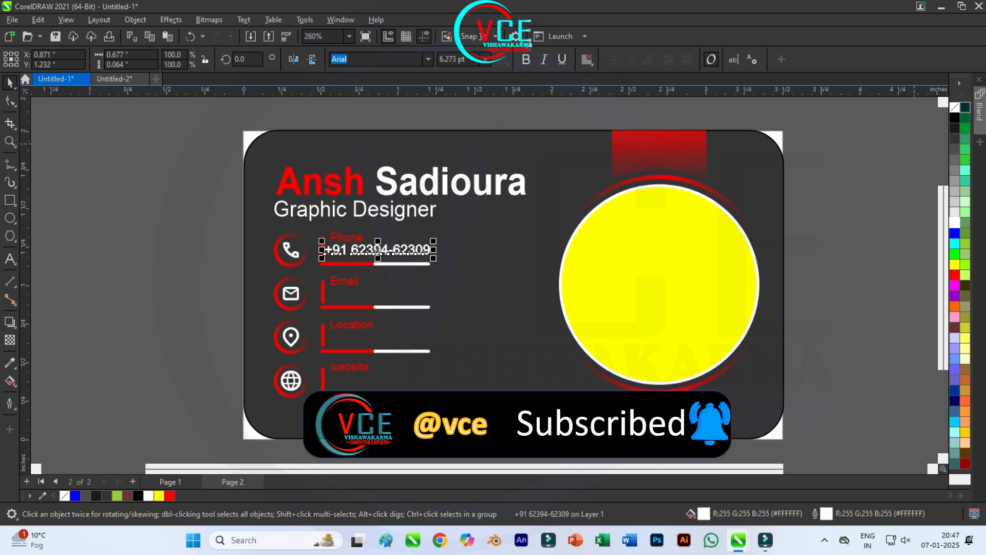
right_click(955, 107)
click(909, 114)
scroll(398, 222, up, 5)
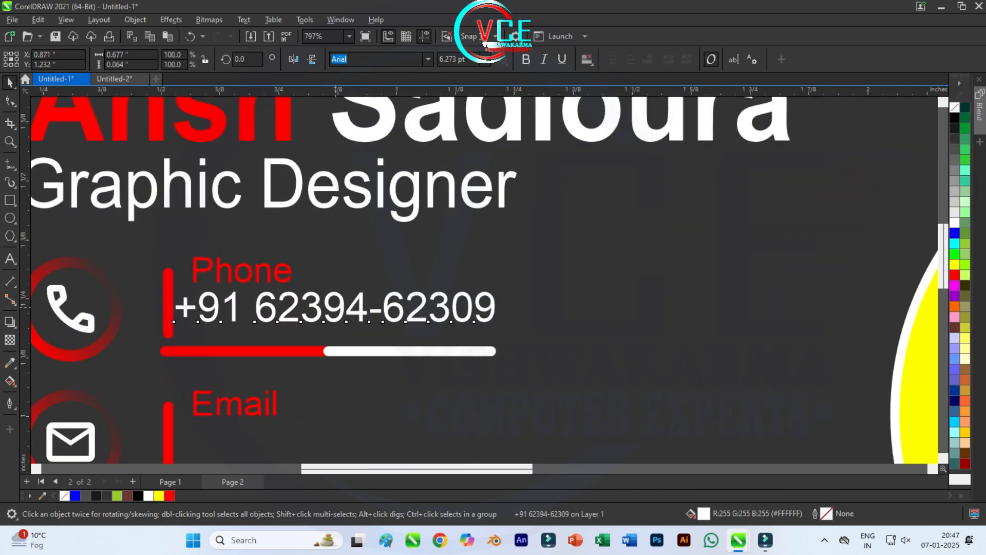
Step: Place the phone number under the Phone label and drag a copy into the Email row
drag(476, 324, 493, 339)
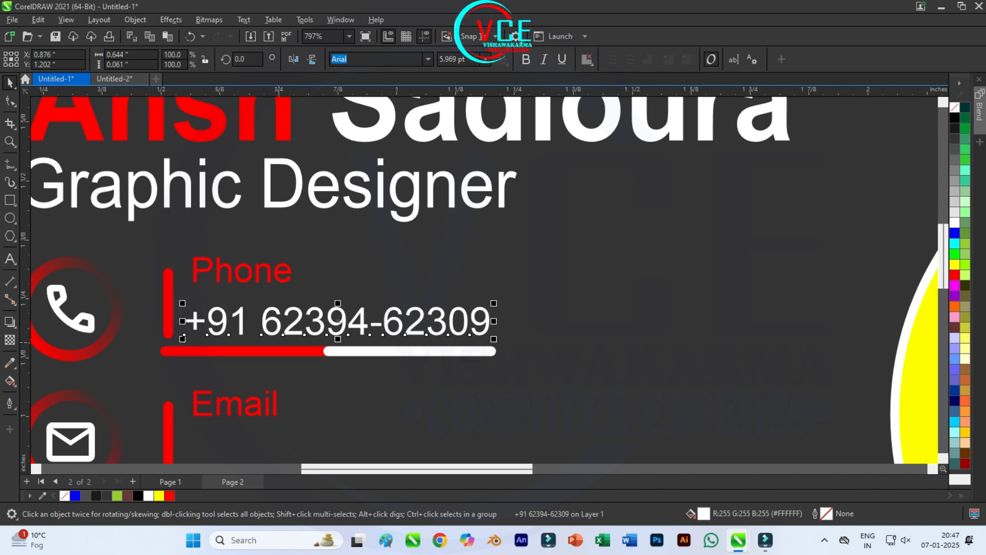
key(Escape)
click(279, 330)
key(Left)
key(Escape)
scroll(434, 289, down, 1)
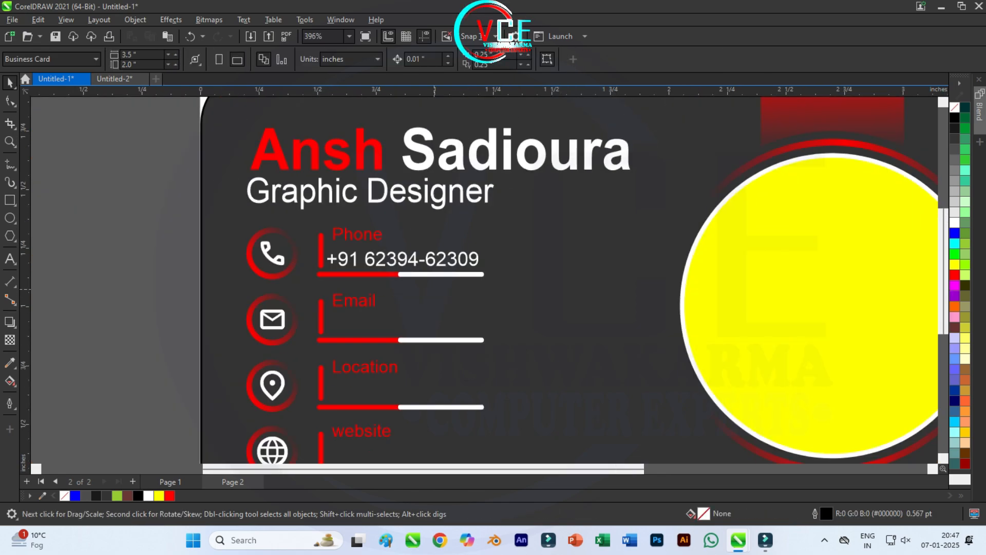
scroll(414, 353, up, 1)
click(402, 258)
drag(402, 258, 410, 310)
scroll(410, 311, down, 1)
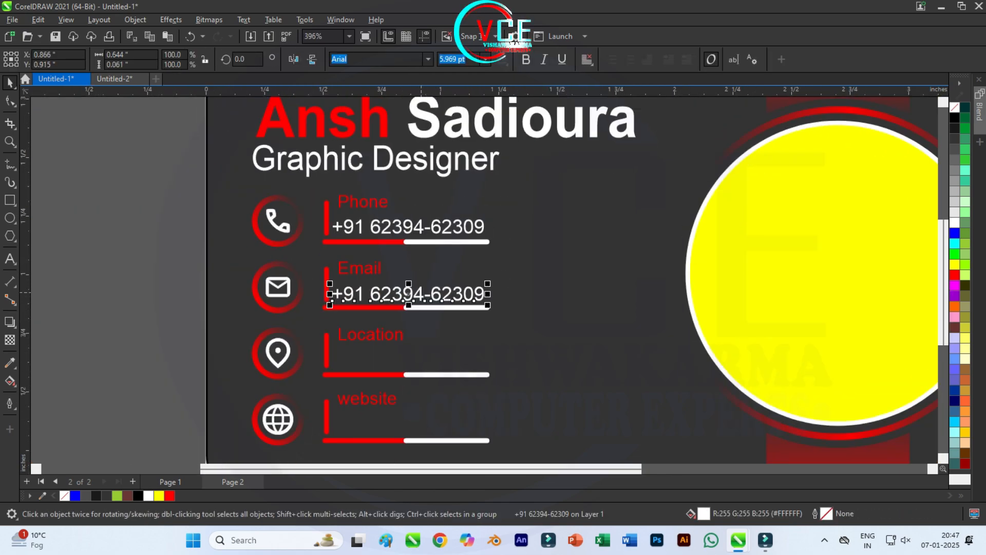
Step: Repeat the number copy into Location and website rows, and retype the Email row as a sample email address
key(ctrl+d)
key(ctrl+d)
key(Escape)
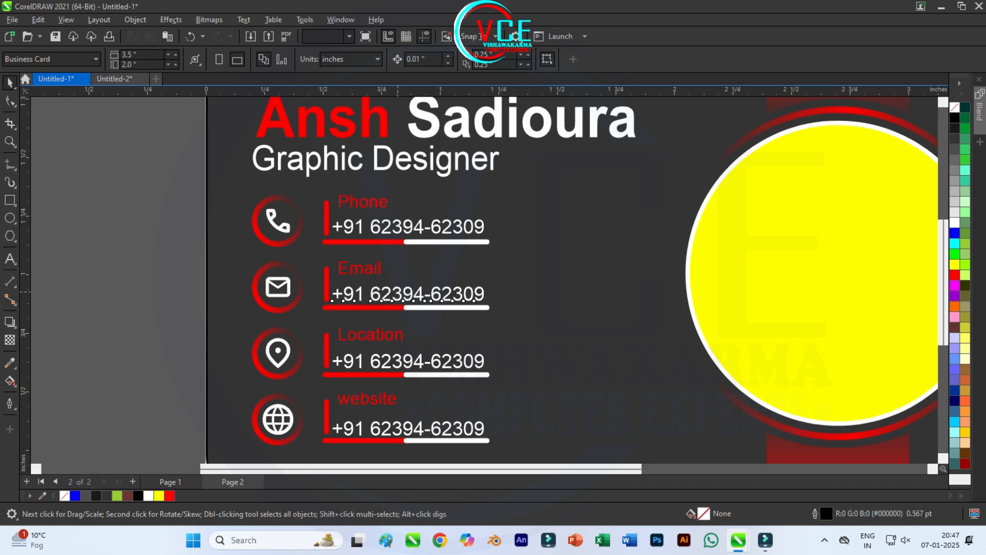
double_click(408, 294)
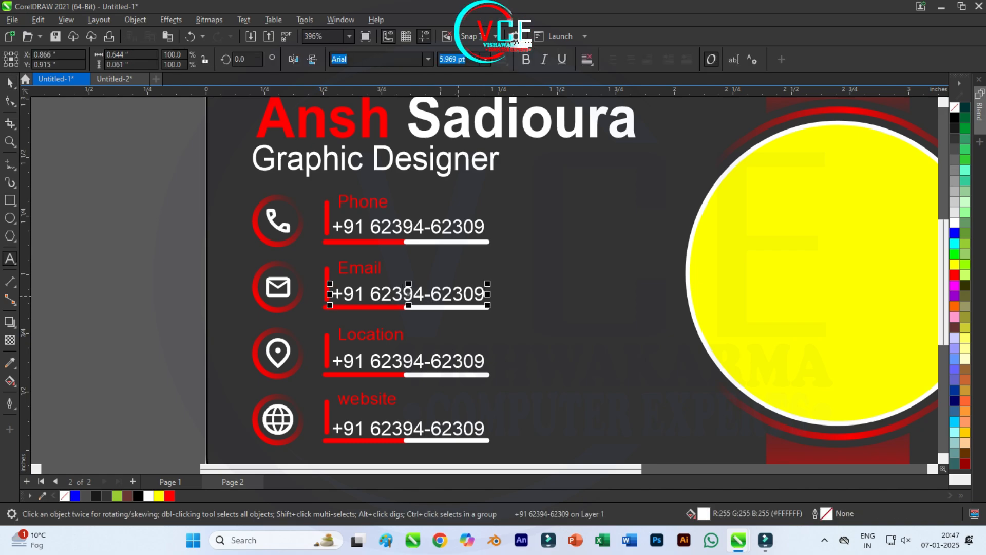
key(BackSpace)
key(BackSpace)
key(BackSpace)
key(BackSpace)
key(BackSpace)
key(BackSpace)
key(BackSpace)
key(BackSpace)
key(BackSpace)
key(BackSpace)
key(BackSpace)
key(BackSpace)
key(BackSpace)
key(BackSpace)
key(BackSpace)
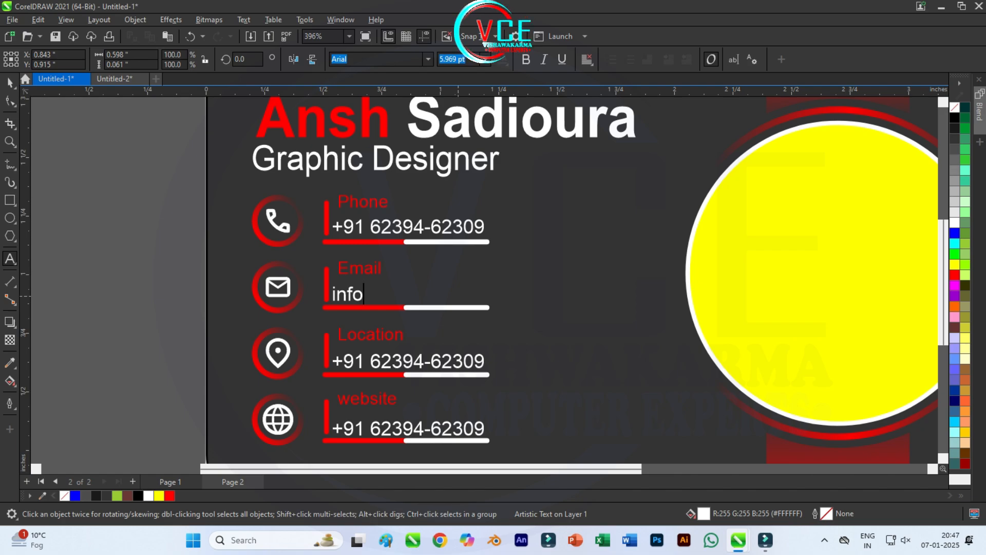
text(info@w)
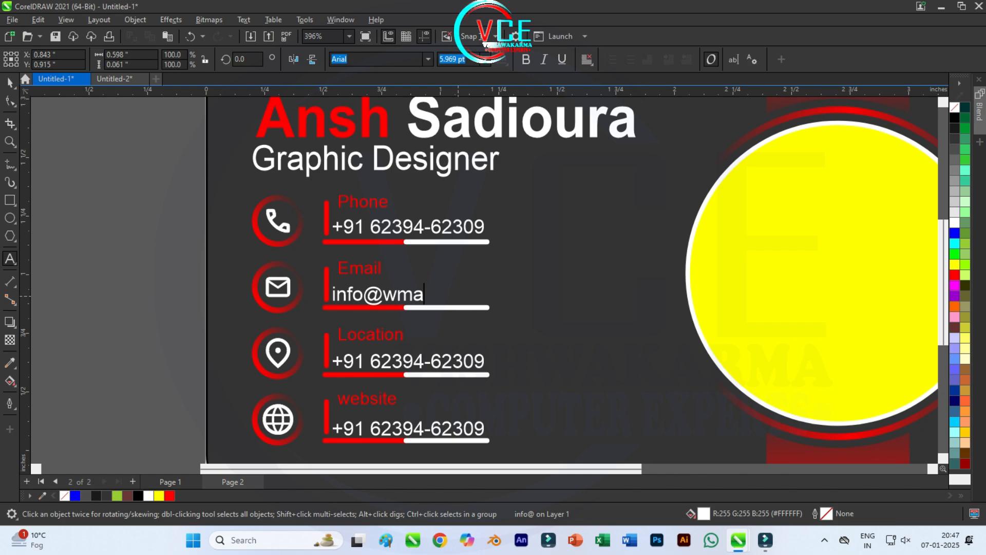
text(ma)
key(BackSpace)
key(BackSpace)
key(BackSpace)
text(example.com)
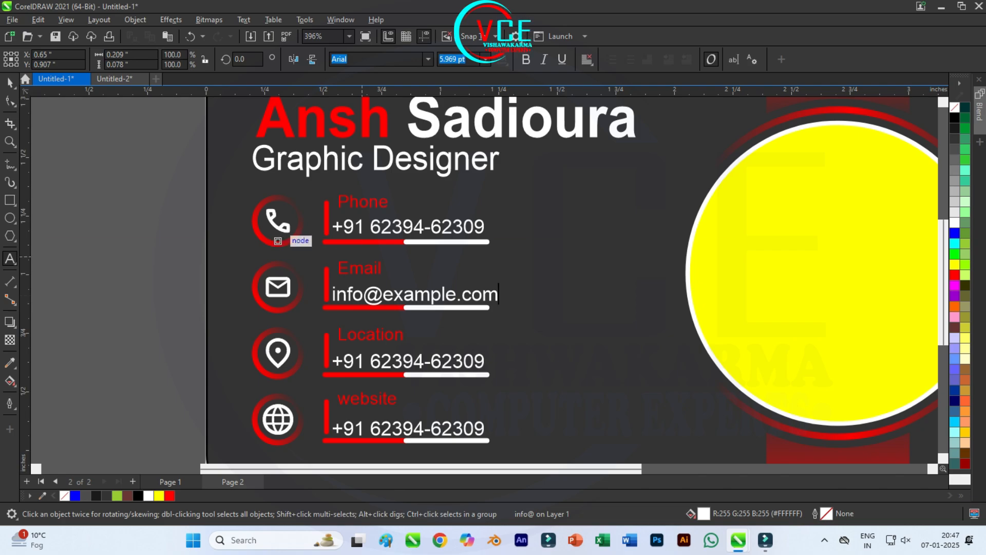
key(ctrl+space)
key(Escape)
scroll(341, 259, up, 2)
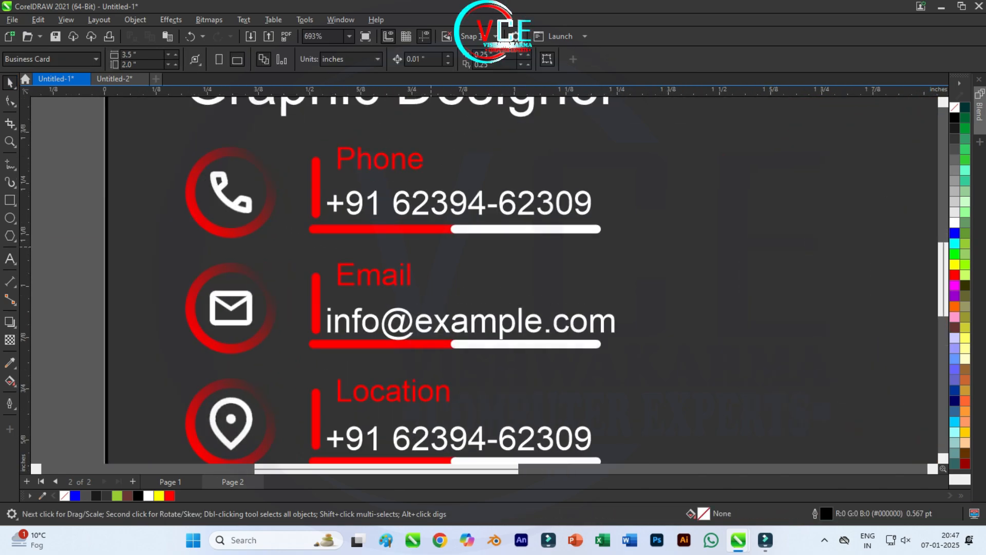
Step: Try resizing and nudging the phone number text, then undo those changes
click(535, 210)
drag(595, 219, 568, 217)
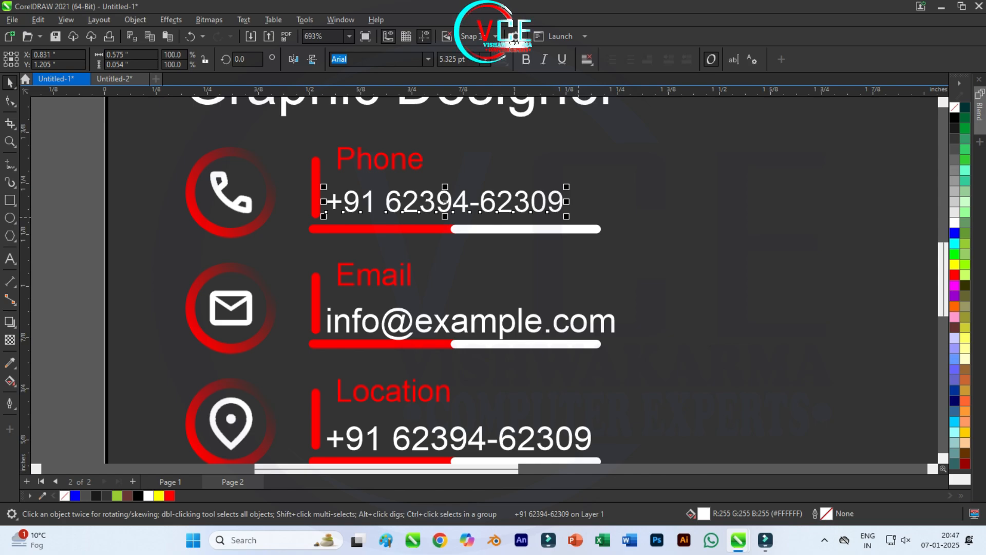
key(Right)
key(Down)
key(ctrl+z)
key(ctrl+z)
key(ctrl+z)
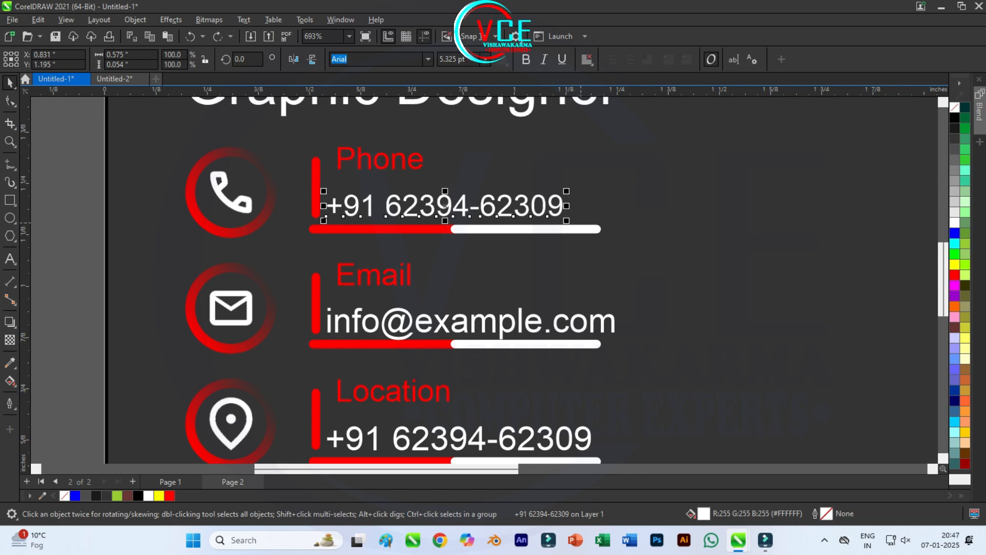
key(Escape)
scroll(362, 229, down, 4)
scroll(424, 339, up, 3)
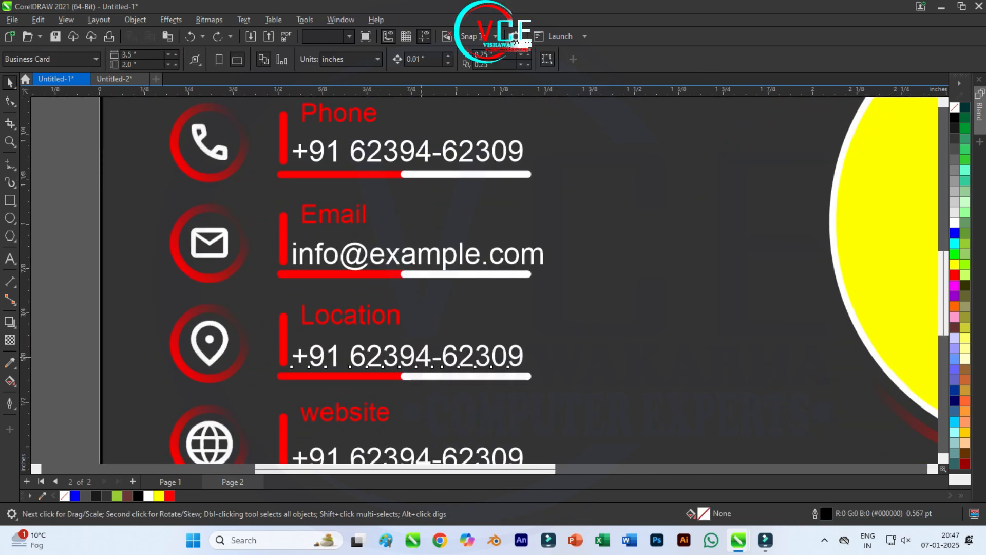
Step: Replace the Location row's number with 'Address here city ,133'
click(484, 357)
key(F8)
key(BackSpace)
key(BackSpace)
key(BackSpace)
key(BackSpace)
key(BackSpace)
key(BackSpace)
key(BackSpace)
key(BackSpace)
key(BackSpace)
key(BackSpace)
key(BackSpace)
key(BackSpace)
key(BackSpace)
key(BackSpace)
key(BackSpace)
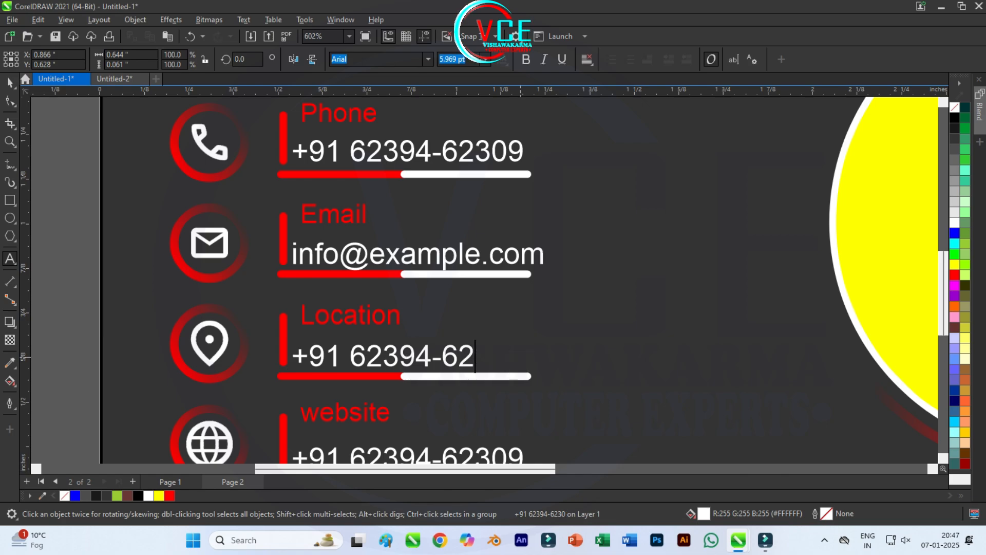
text(a)
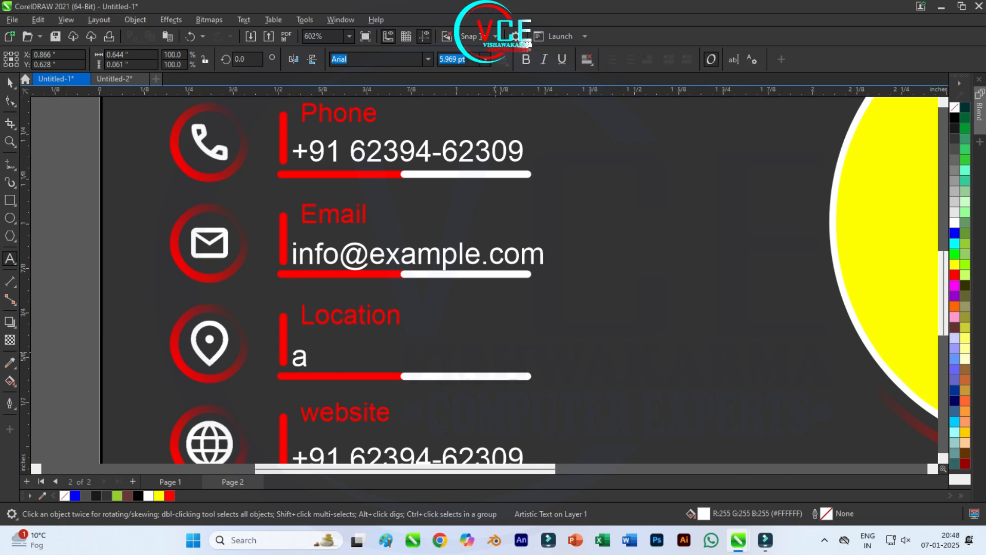
text(ddres)
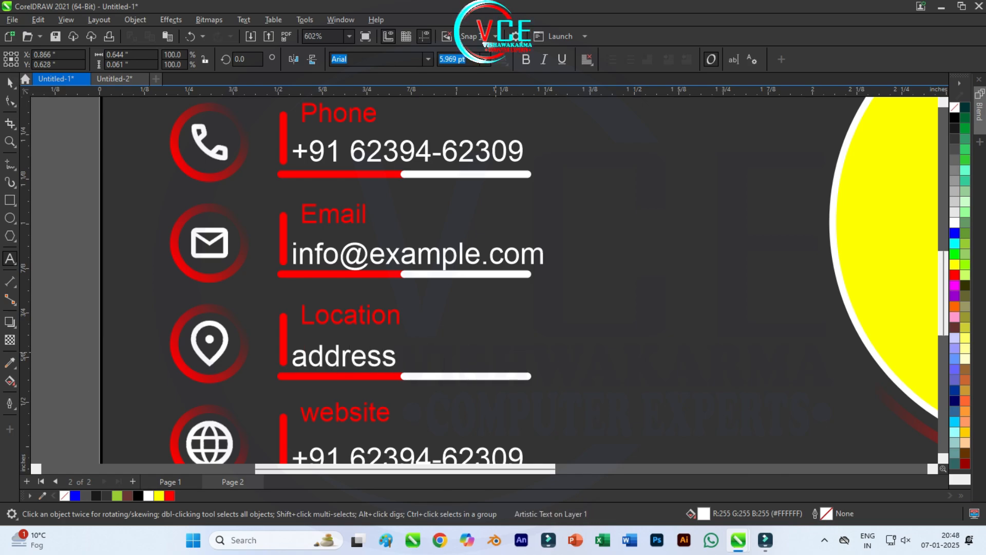
text(s)
key(BackSpace)
key(BackSpace)
key(BackSpace)
key(BackSpace)
key(BackSpace)
key(BackSpace)
key(BackSpace)
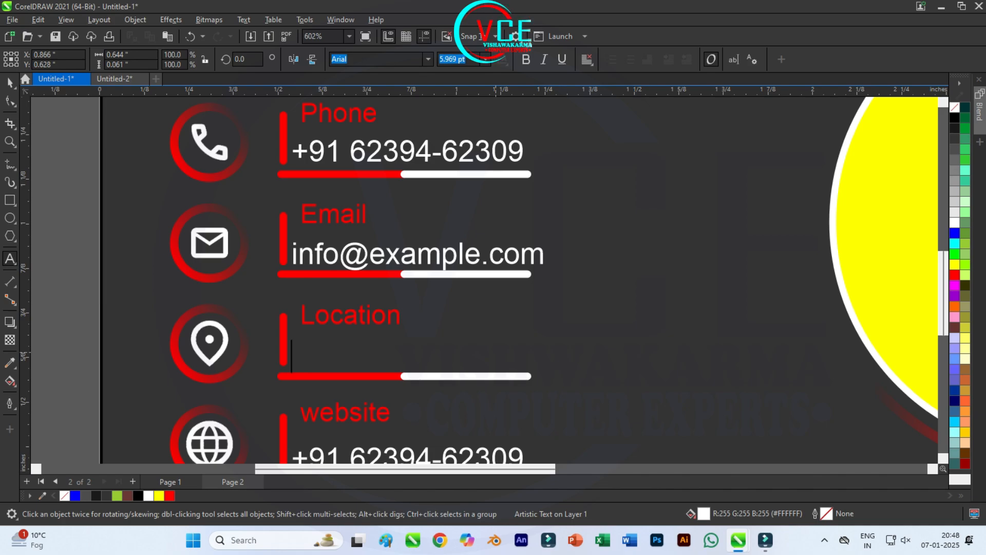
text(Address)
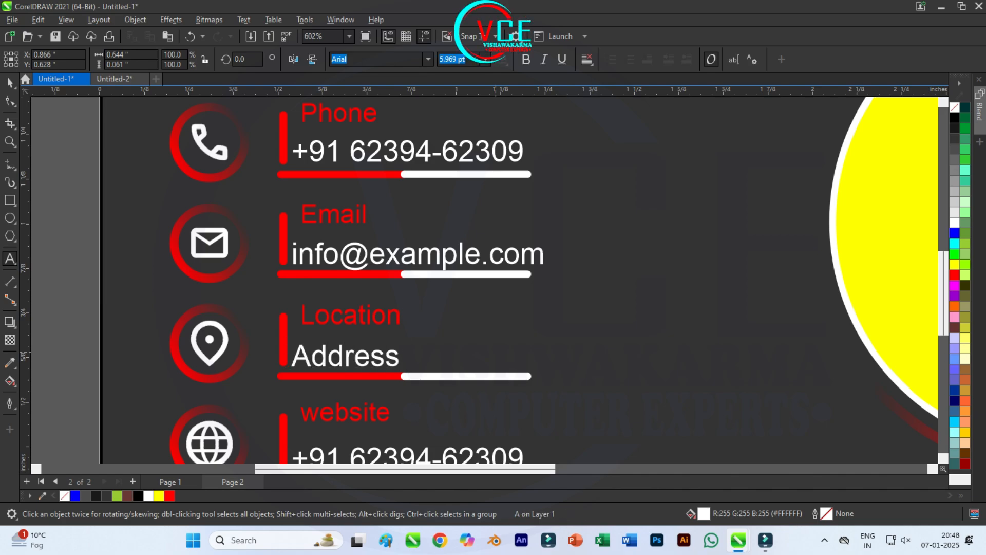
text( her)
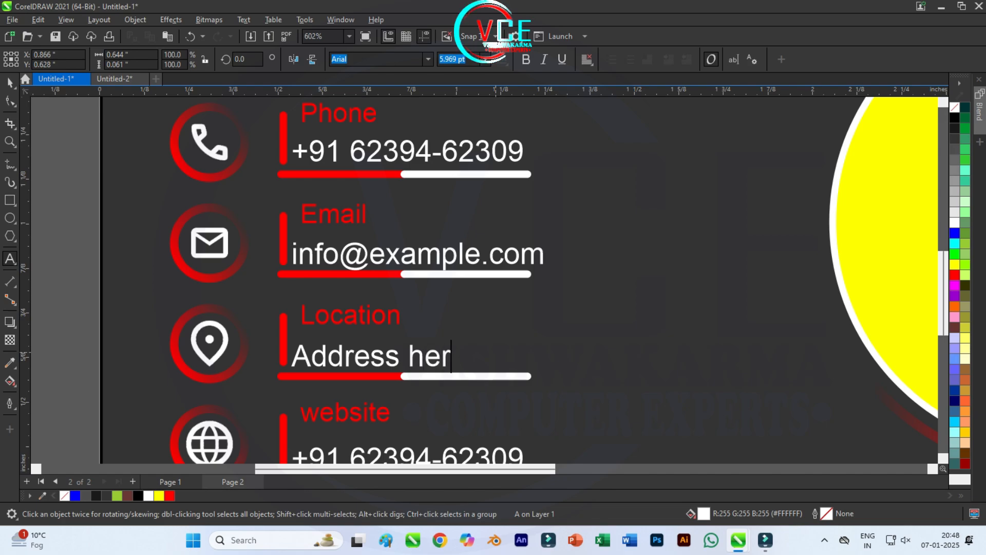
text(e city)
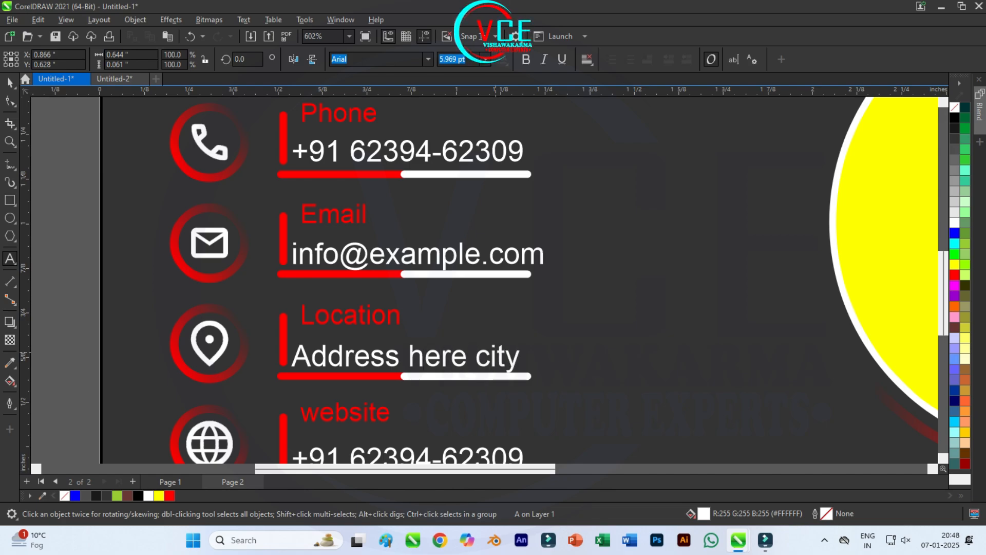
text( ,133)
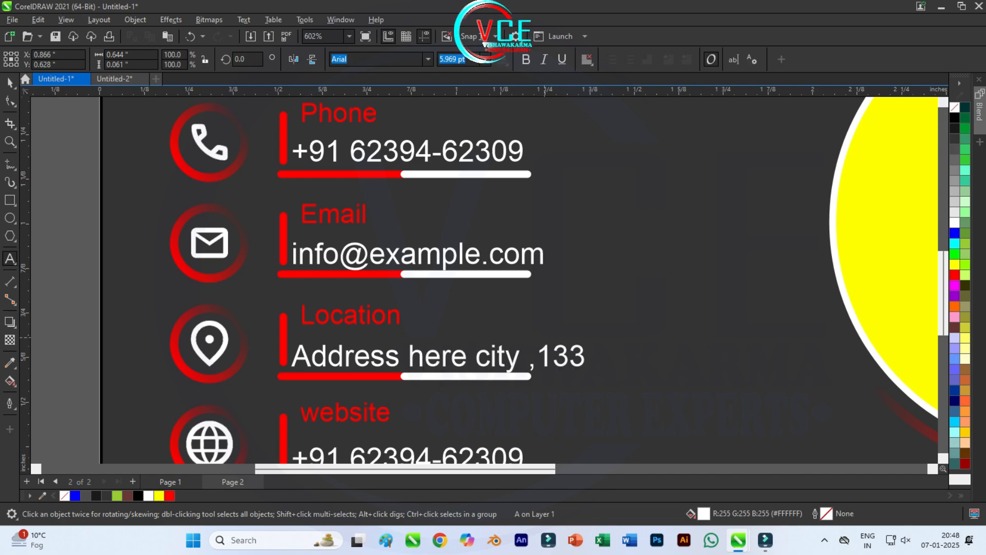
scroll(406, 199, down, 2)
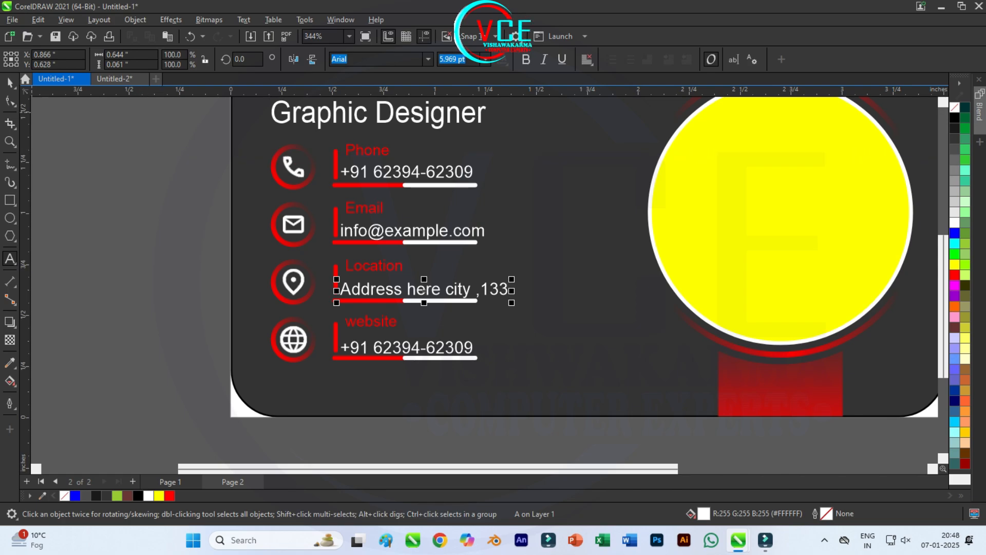
click(13, 86)
click(96, 186)
click(10, 83)
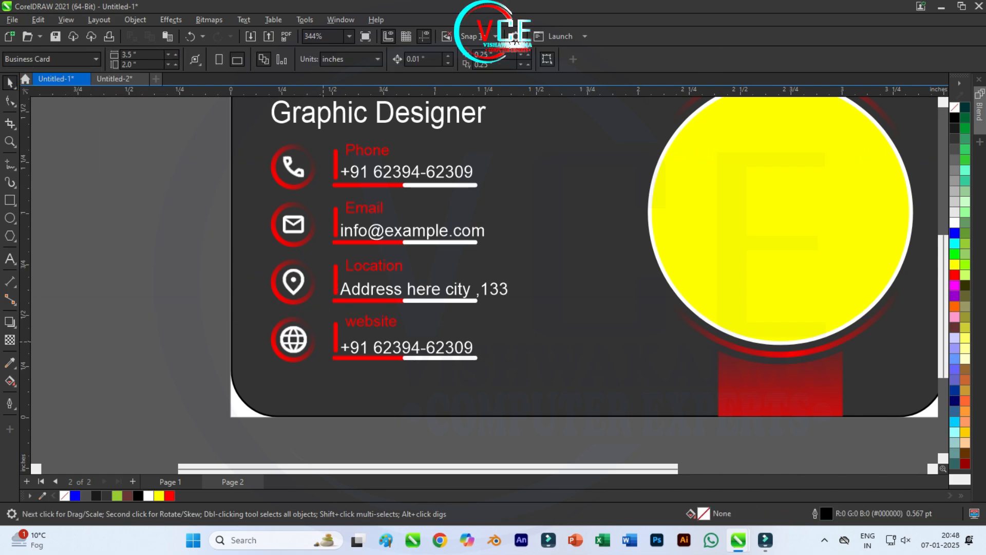
scroll(359, 349, up, 2)
Step: Replace the number under website with 'Yourwebsite.com'
click(444, 347)
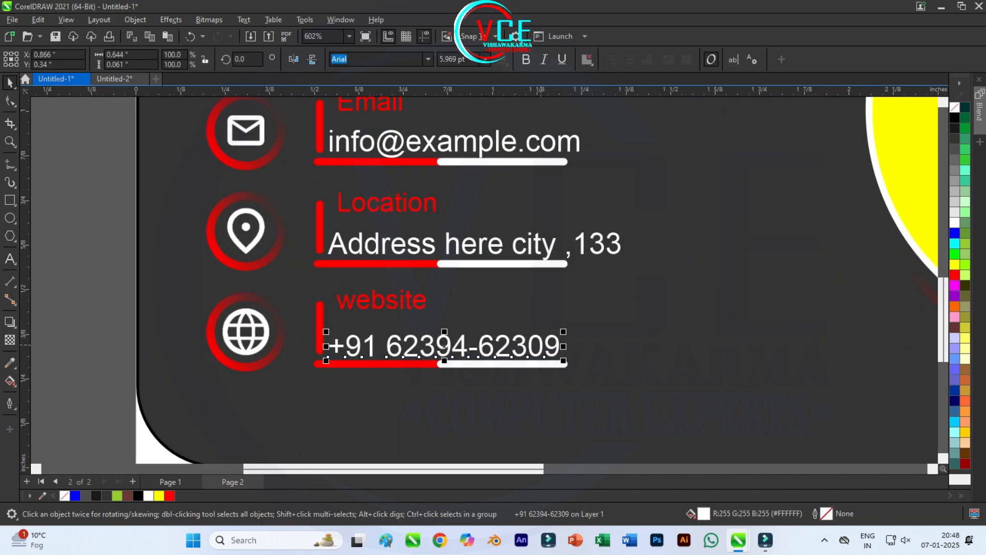
key(F8)
key(BackSpace)
key(BackSpace)
key(BackSpace)
key(BackSpace)
key(BackSpace)
key(BackSpace)
key(BackSpace)
key(BackSpace)
key(BackSpace)
key(BackSpace)
key(BackSpace)
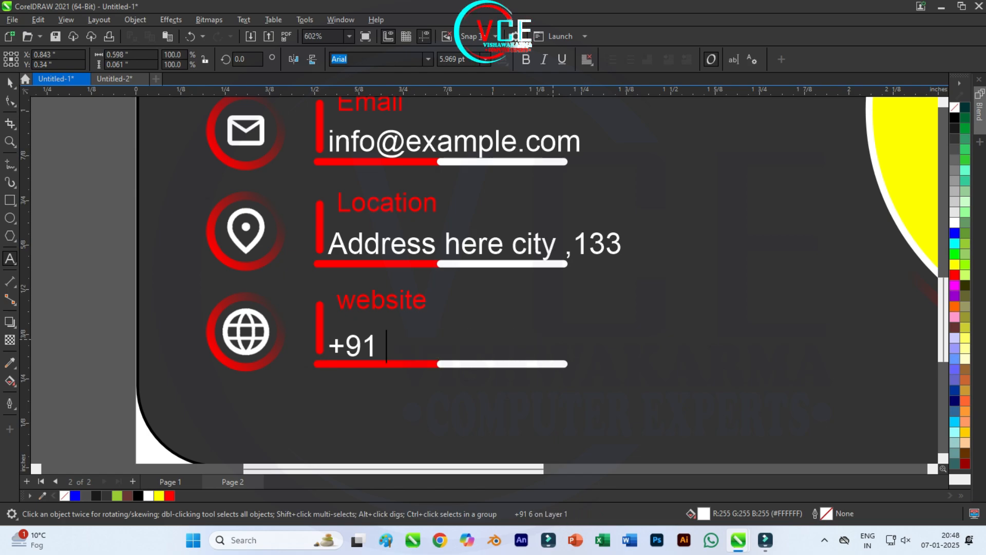
key(BackSpace)
key(BackSpace)
key(BackSpace)
key(BackSpace)
text(Yourwe)
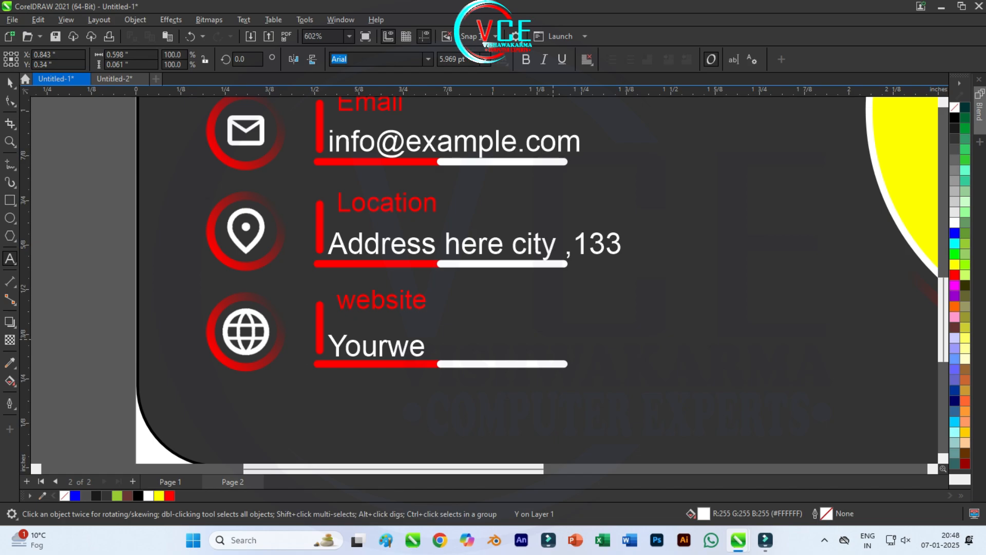
text(bsite)
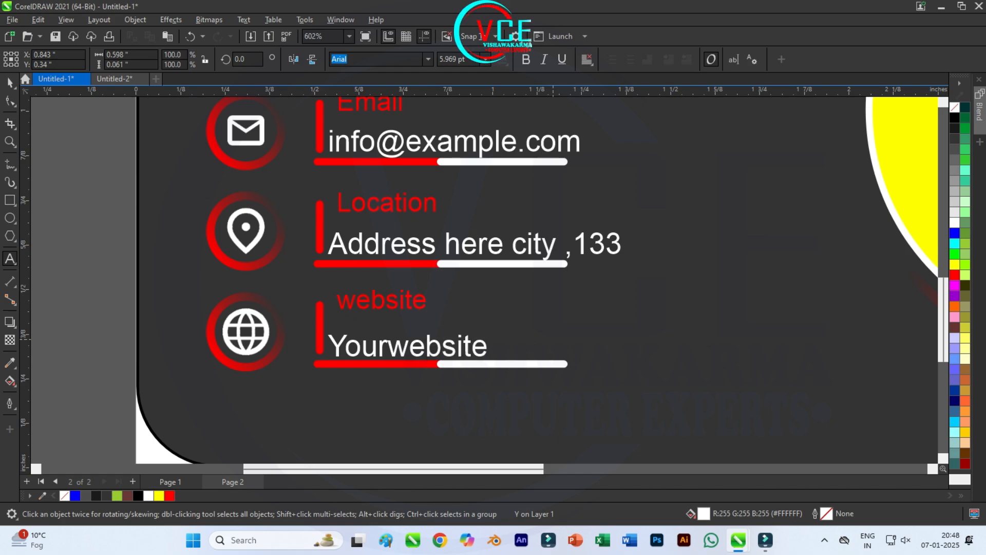
text(.com)
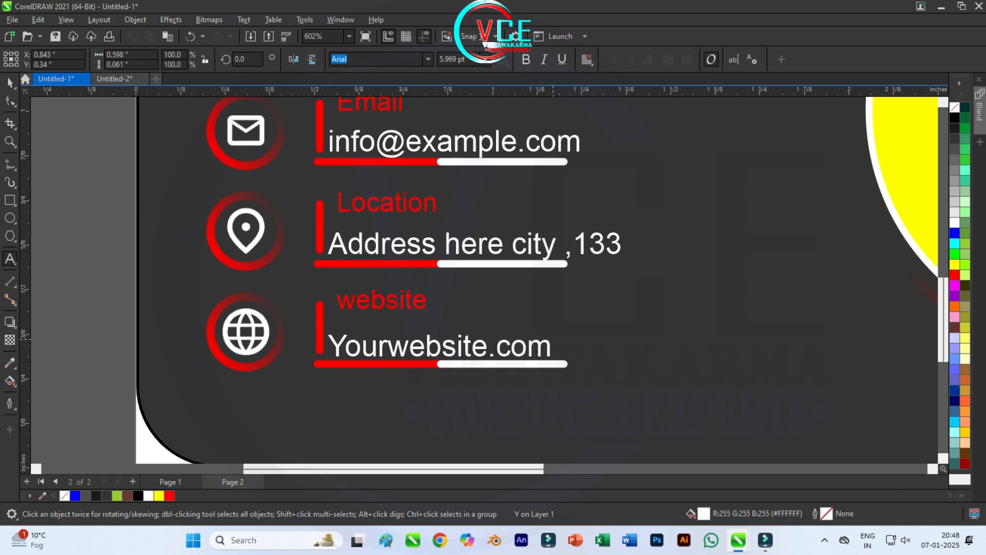
click(553, 345)
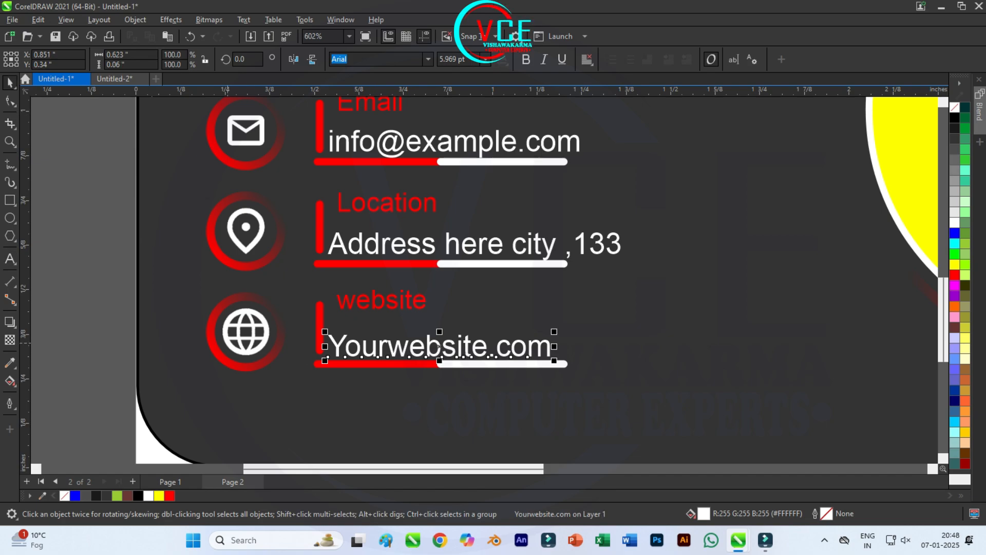
key(Escape)
Step: Nudge the address, website, email and phone text lines slightly right
click(374, 246)
key(Right)
click(374, 349)
key(Right)
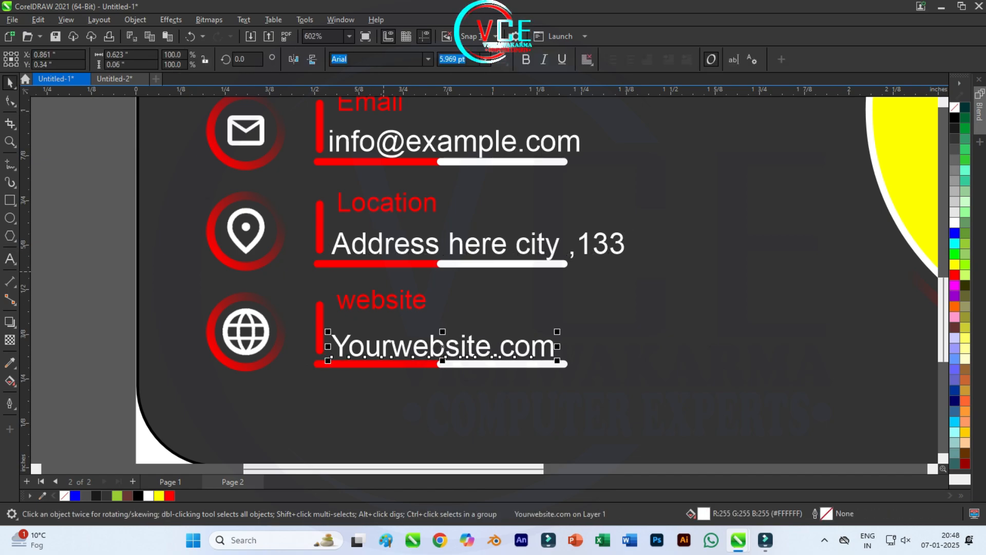
scroll(385, 226, up, 1)
scroll(383, 226, down, 2)
click(393, 163)
key(Right)
scroll(395, 202, up, 2)
scroll(391, 236, down, 2)
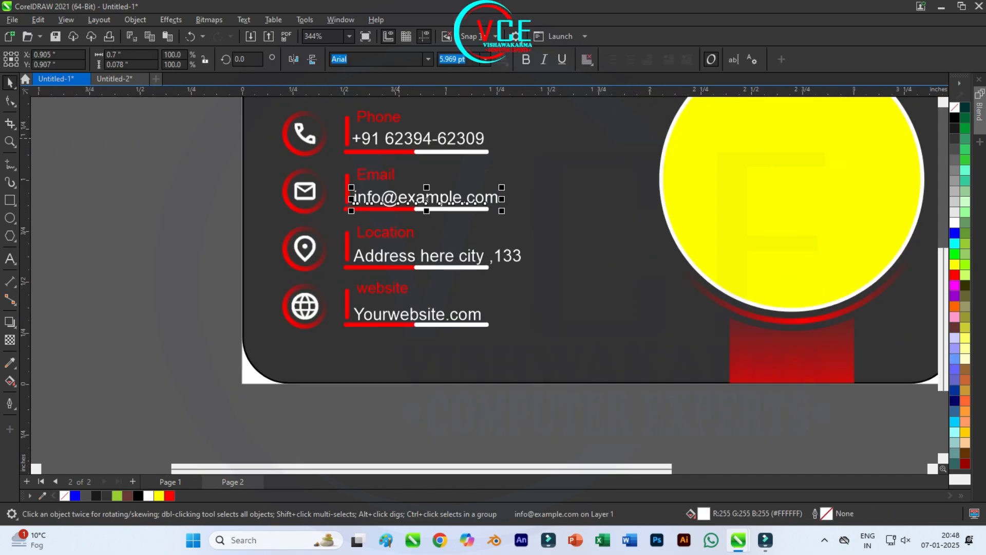
click(393, 140)
key(Right)
key(Escape)
Step: Pan and zoom to bring the whole card into view
scroll(421, 280, down, 3)
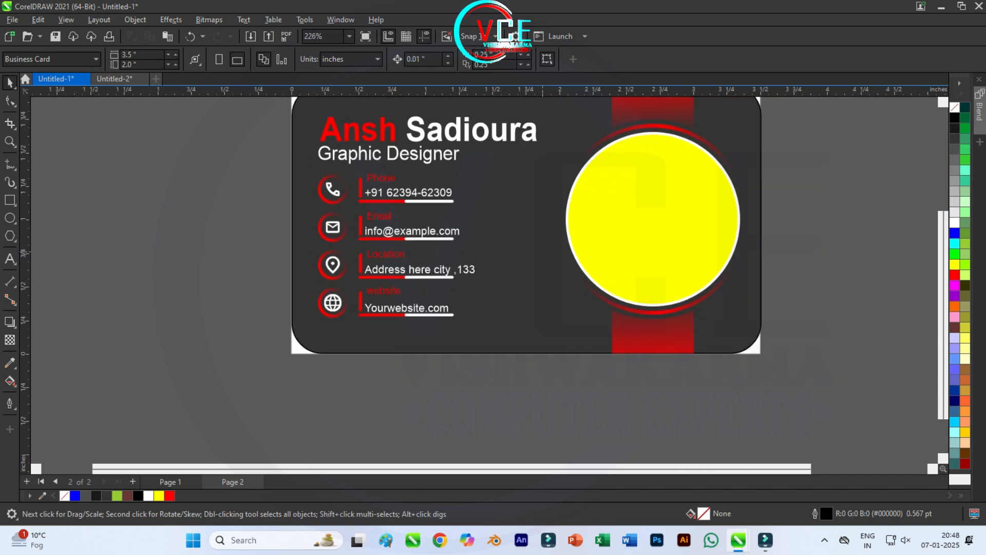
drag(421, 280, 370, 410)
scroll(452, 401, down, 1)
drag(475, 332, 471, 254)
scroll(471, 254, up, 1)
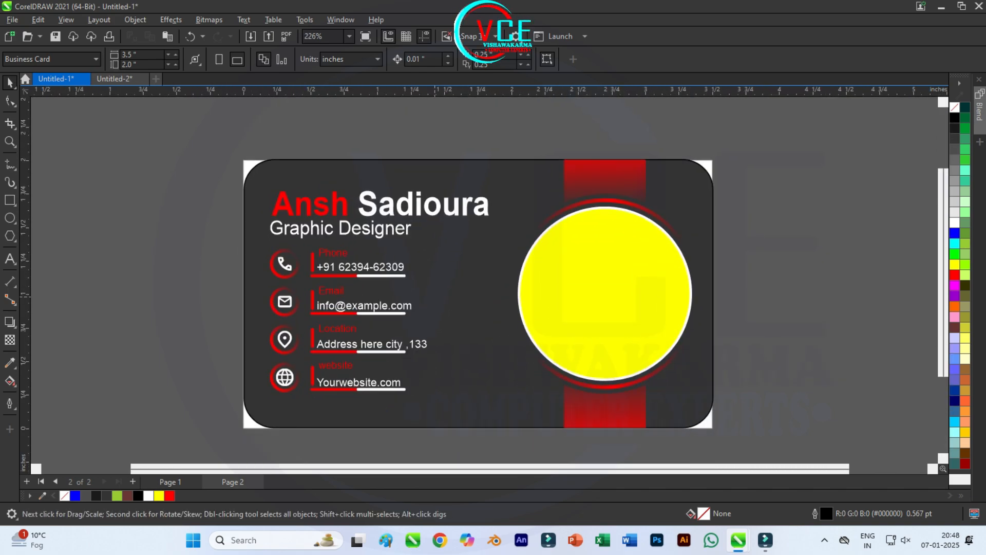
middle_click(79, 309)
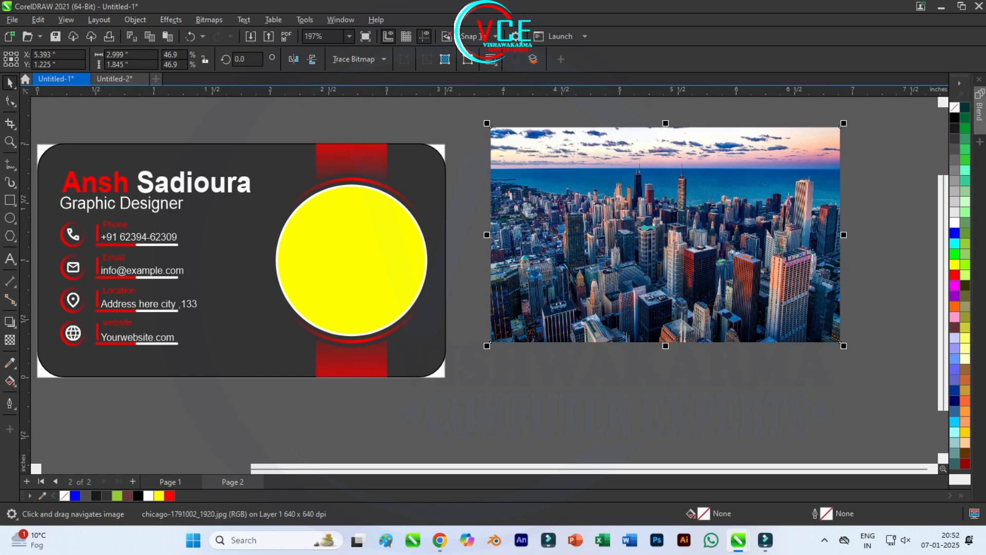
Step: PowerClip the city photo inside the back card's yellow circle
click(171, 20)
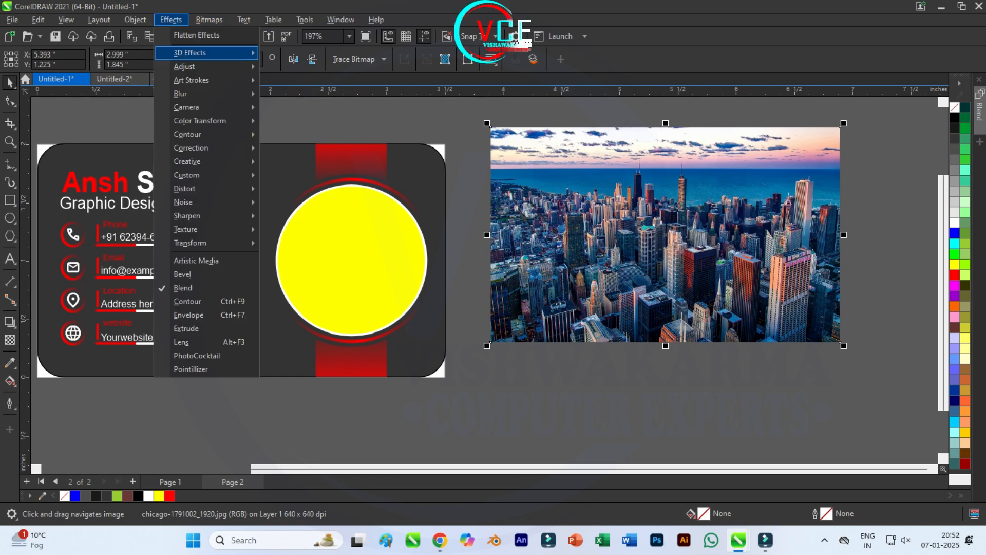
mouse_move(155, 67)
click(345, 69)
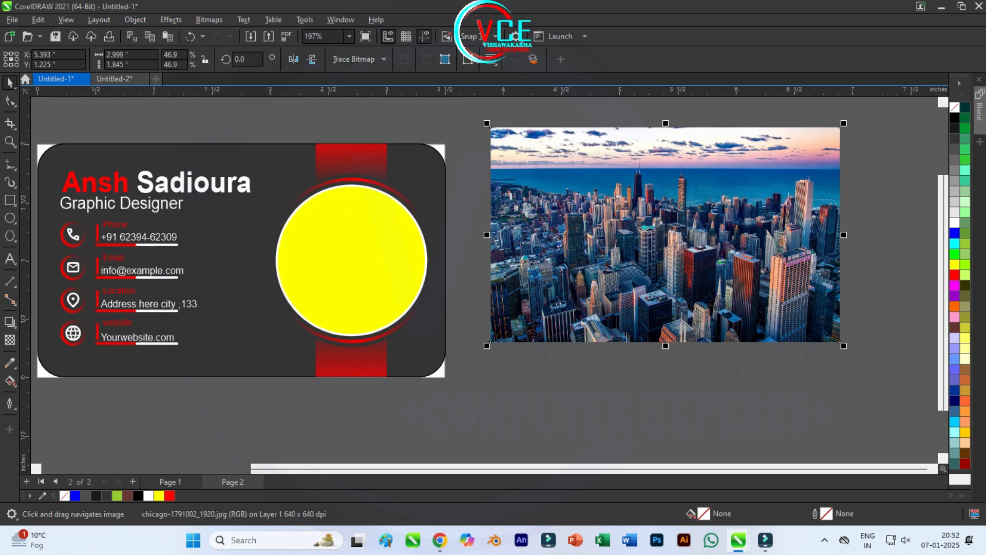
click(319, 241)
drag(327, 241, 410, 262)
key(Escape)
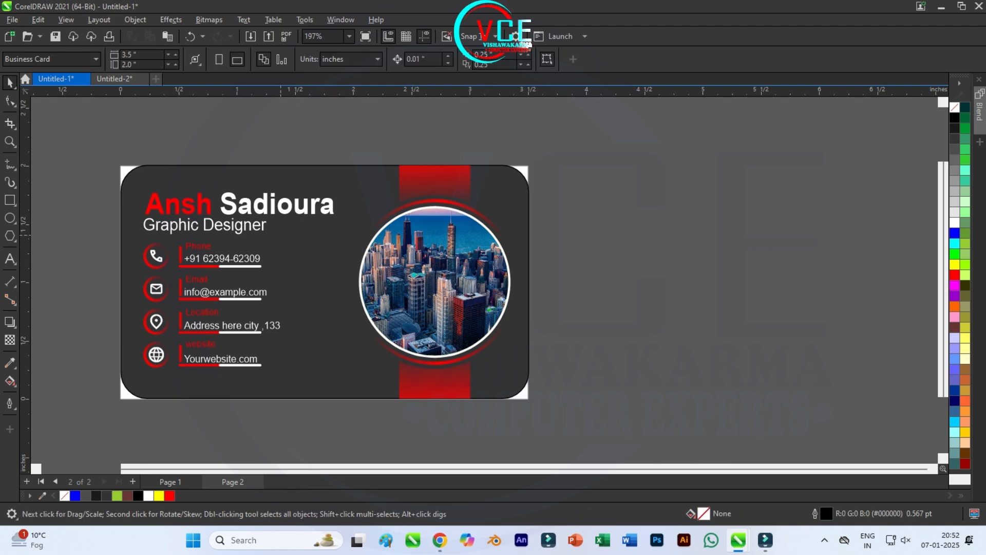
Step: Move the photo-filled circle over the front card's yellow circle
click(435, 281)
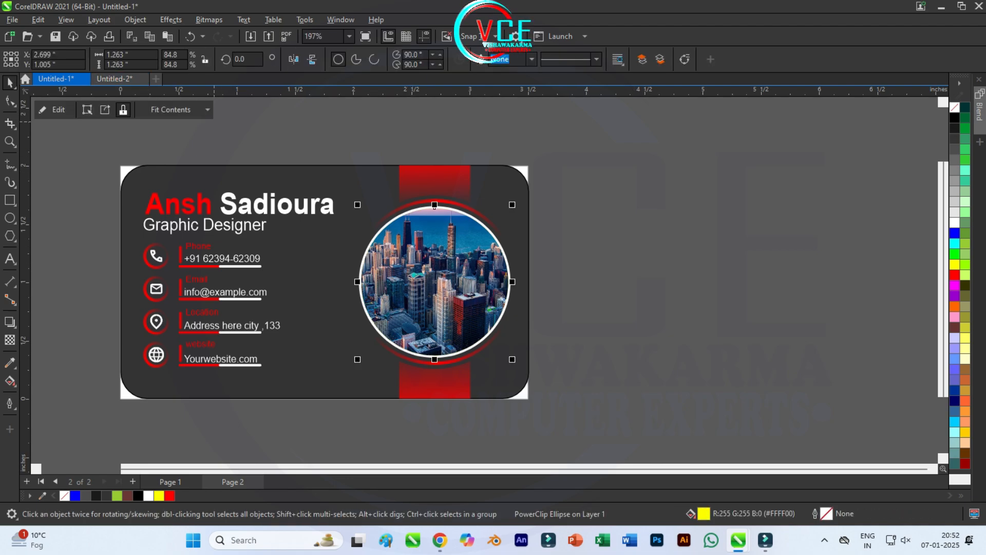
key(Escape)
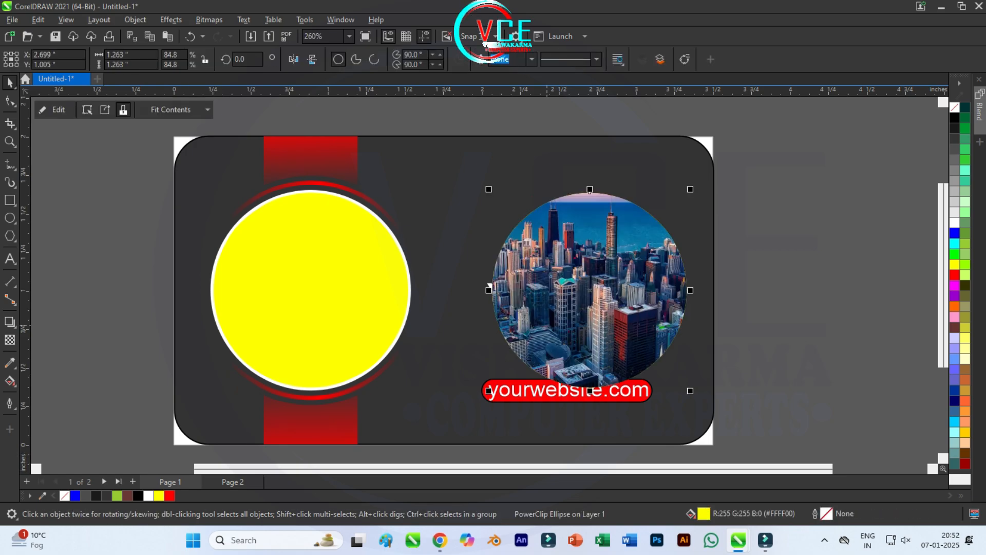
drag(590, 291, 310, 290)
key(Escape)
scroll(488, 288, left, 2)
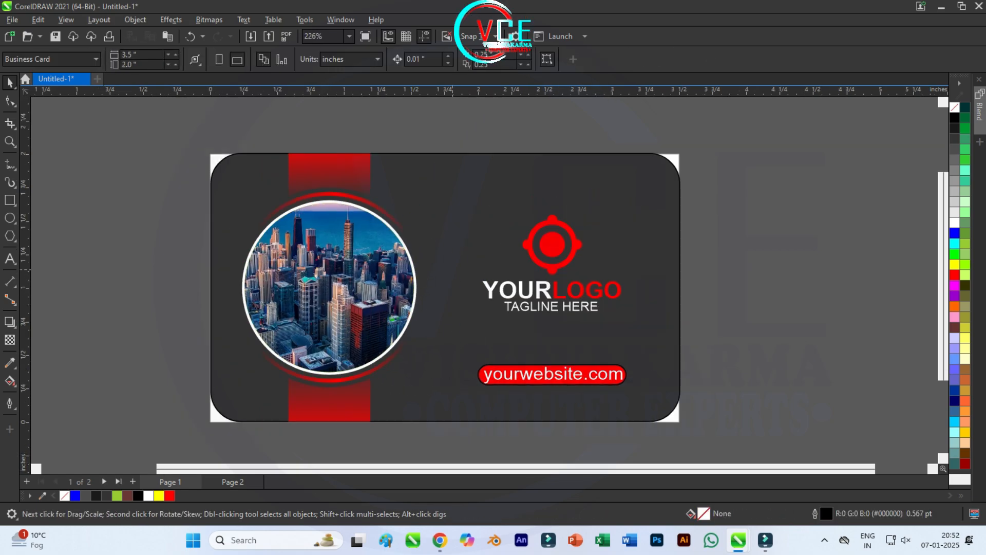